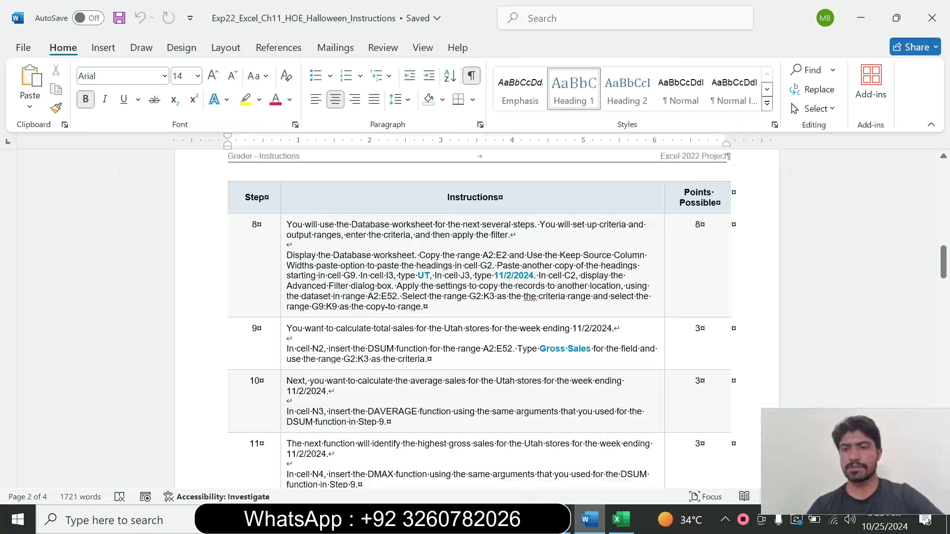
# Enlarge the step 1 instruction text to 11 pt and highlight it in yellow.
pyautogui.hotkey('ctrl', 'Home')
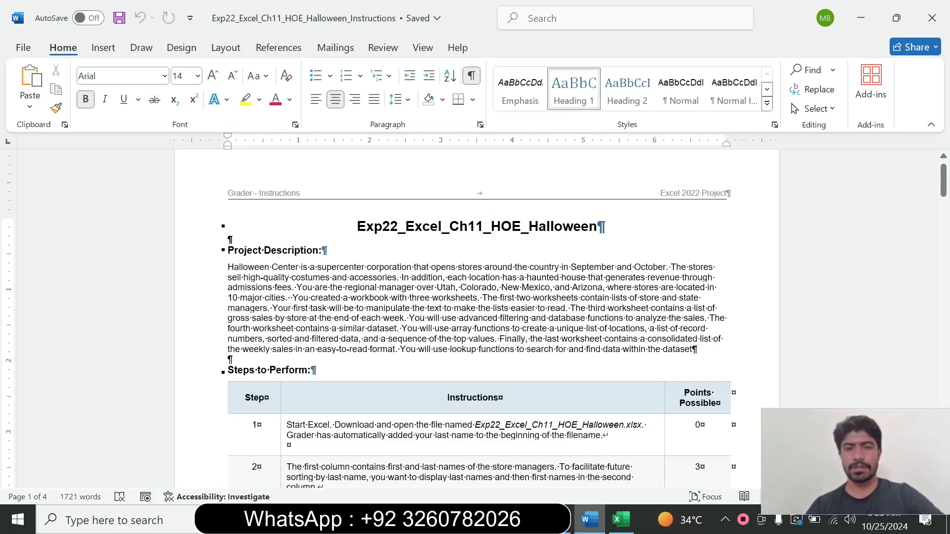
pyautogui.moveTo(944, 184); pyautogui.dragTo(945, 205)
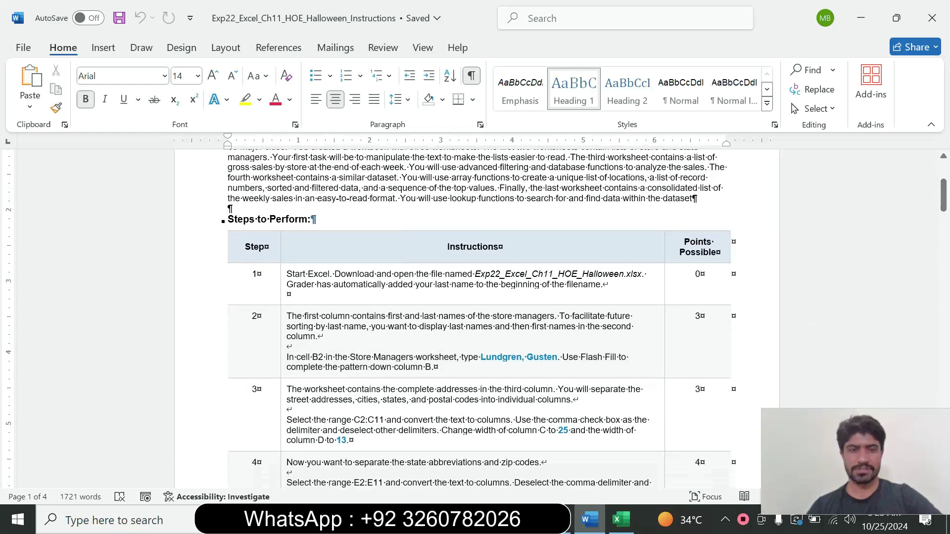
pyautogui.click(283, 294)
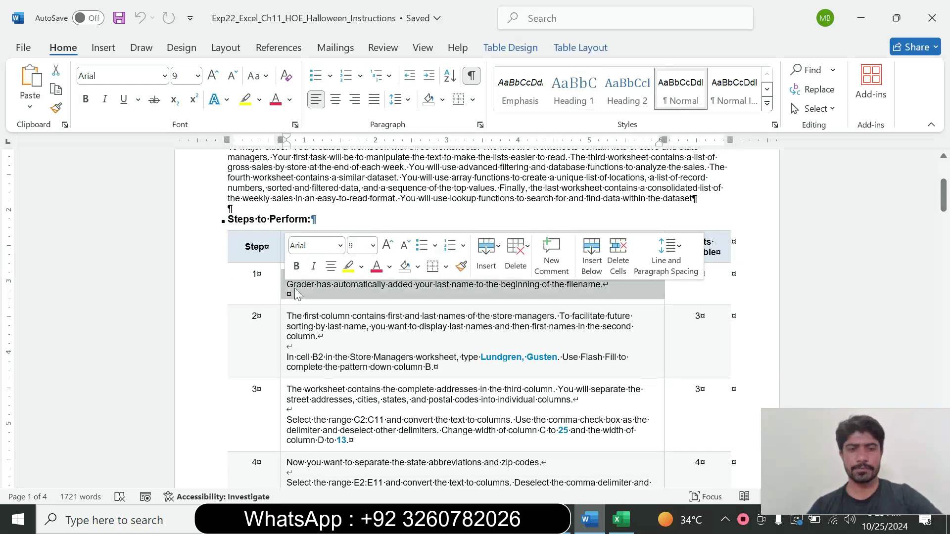
pyautogui.click(373, 245)
pyautogui.click(361, 321)
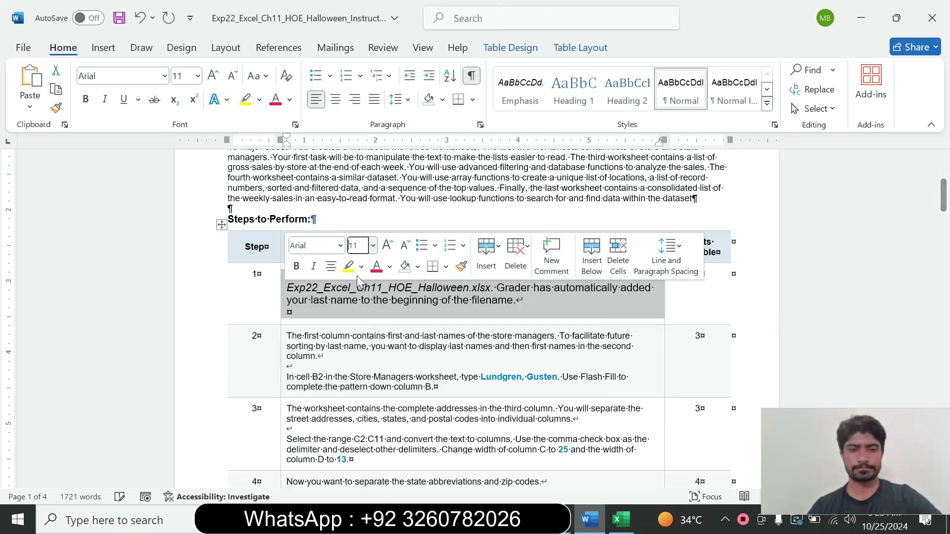
pyautogui.click(345, 268)
pyautogui.click(344, 300)
pyautogui.tripleClick(344, 299)
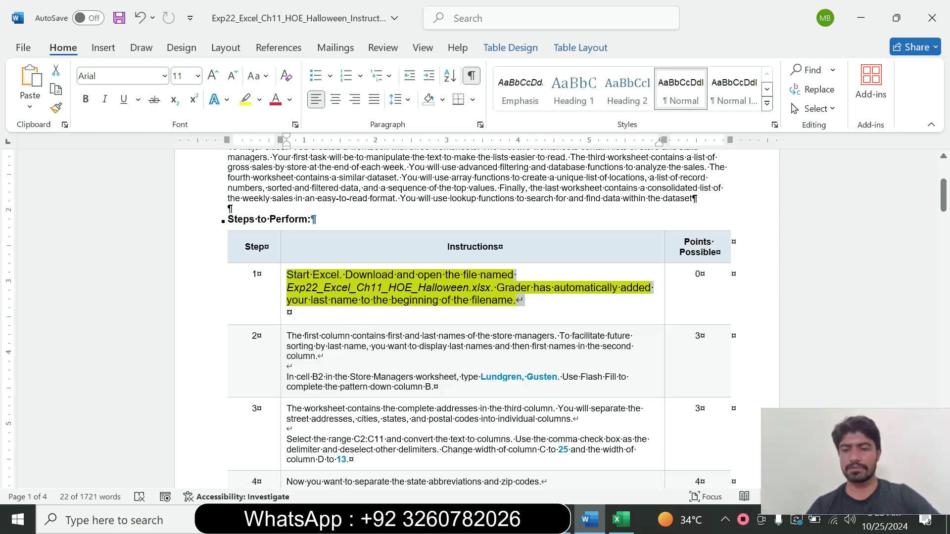
# Switch to Excel to look over the Store Managers worksheet, and return to the Word instructions.
pyautogui.click(621, 519)
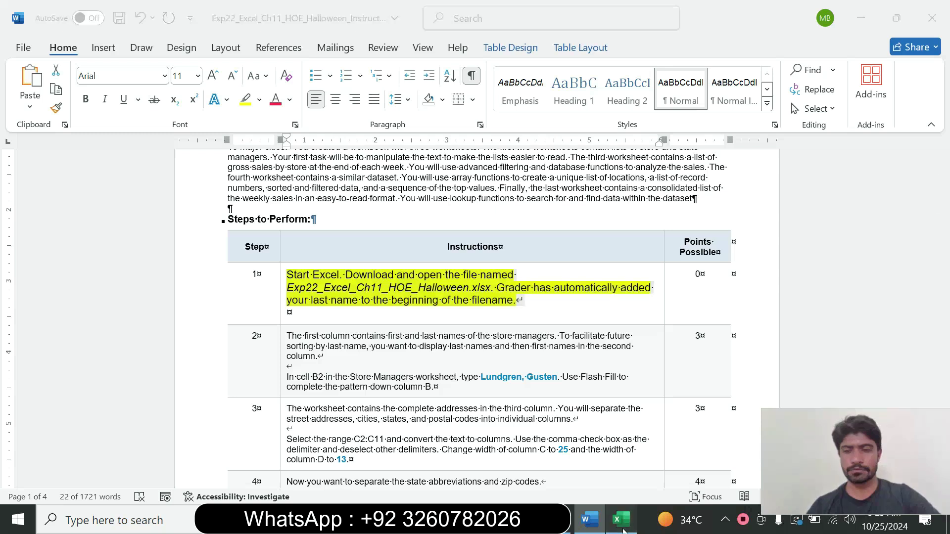
pyautogui.click(439, 311)
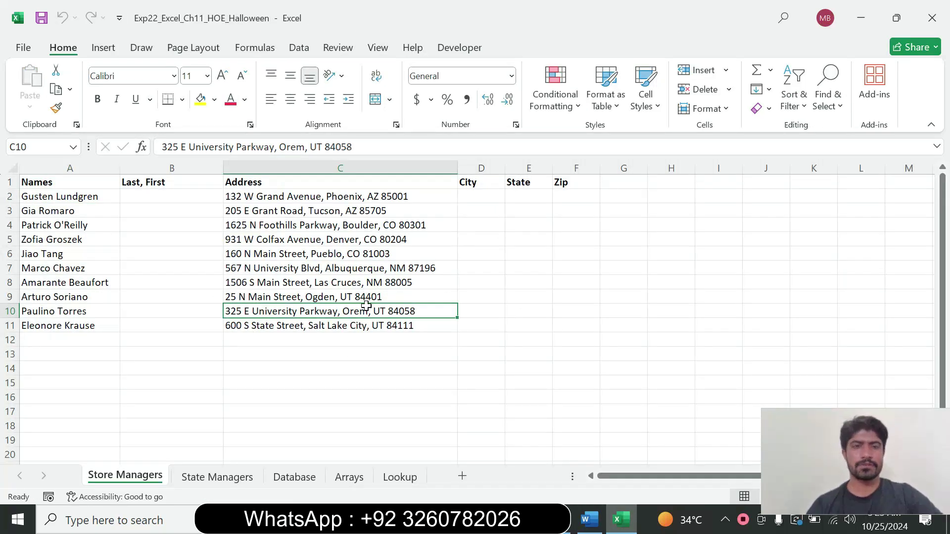
pyautogui.click(588, 520)
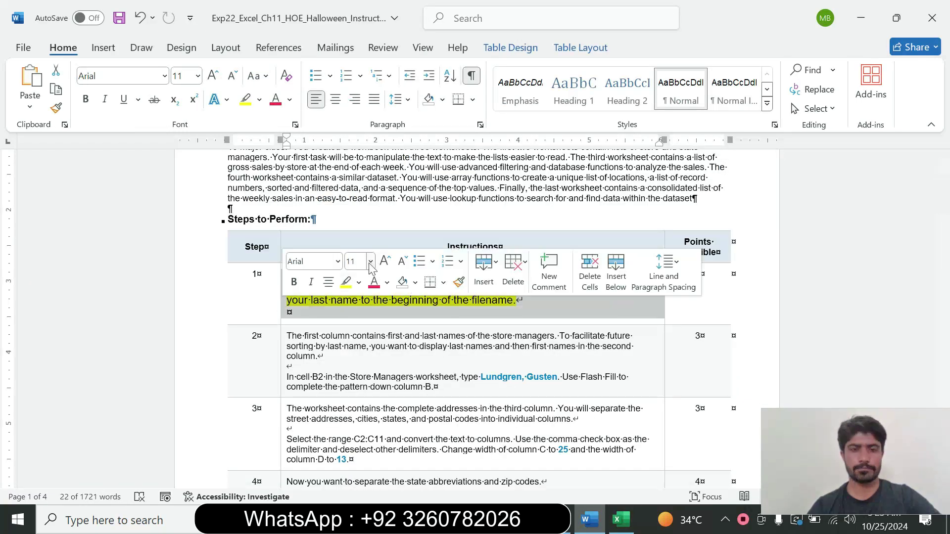
# Return the step 1 instruction text to 9 pt and remove its highlight.
pyautogui.click(371, 262)
pyautogui.click(356, 30)
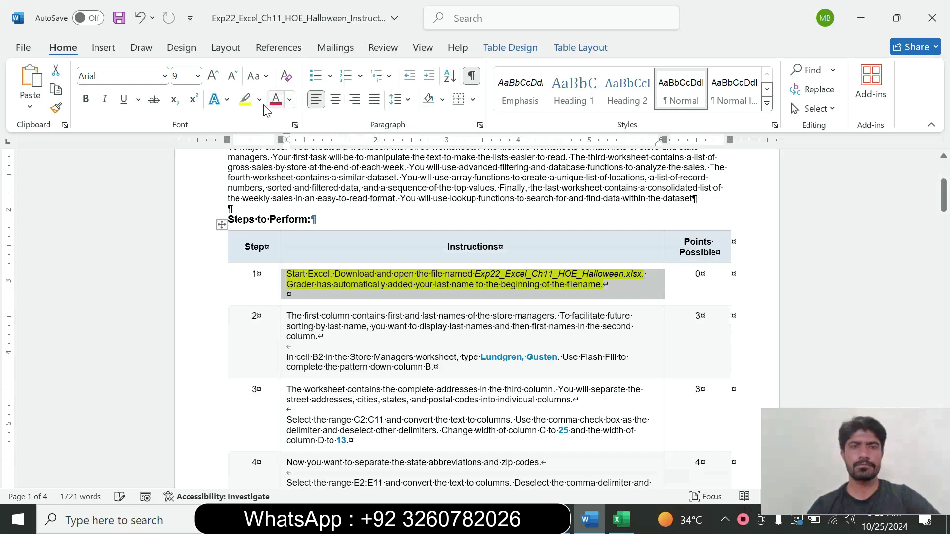
pyautogui.click(259, 99)
pyautogui.click(296, 220)
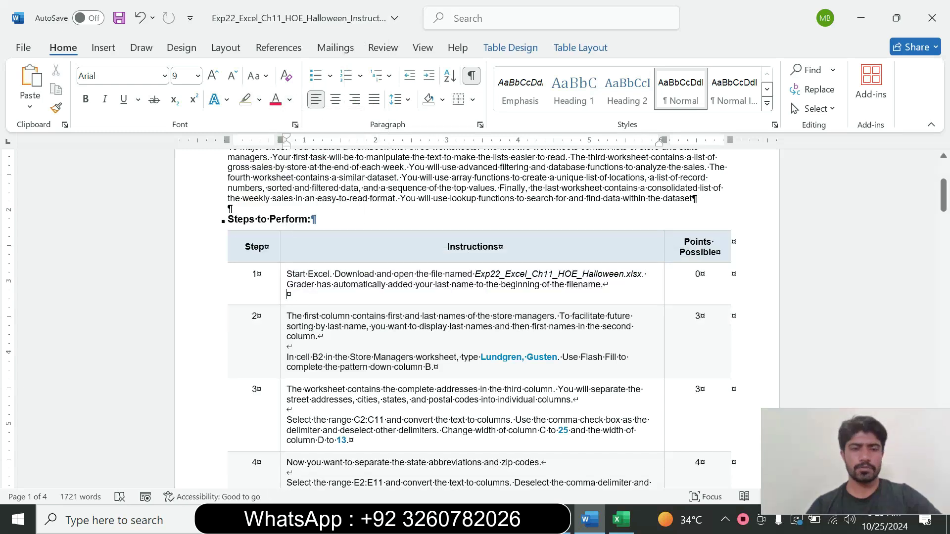
# Enlarge the step 2 instruction text to 14 pt and highlight it in turquoise.
pyautogui.click(282, 340)
pyautogui.click(371, 293)
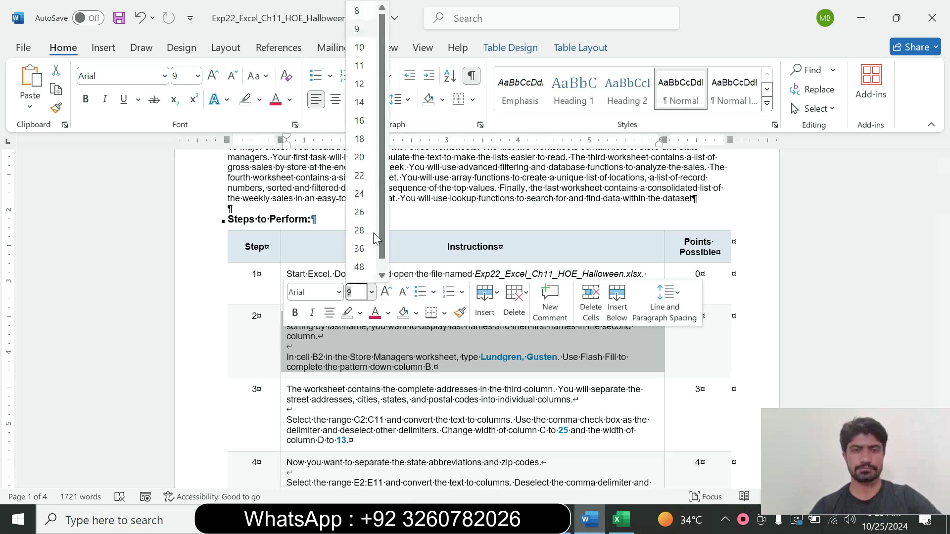
pyautogui.click(359, 102)
pyautogui.click(259, 100)
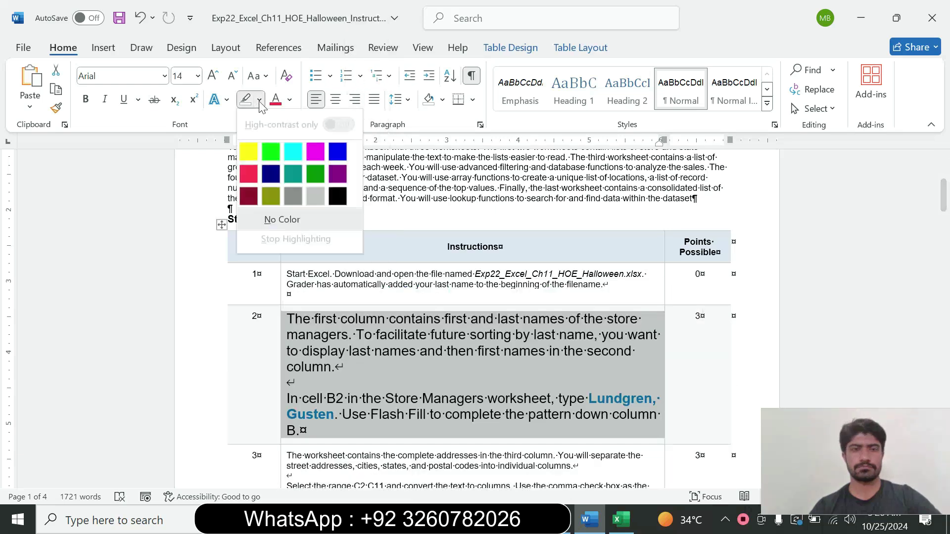
pyautogui.click(246, 99)
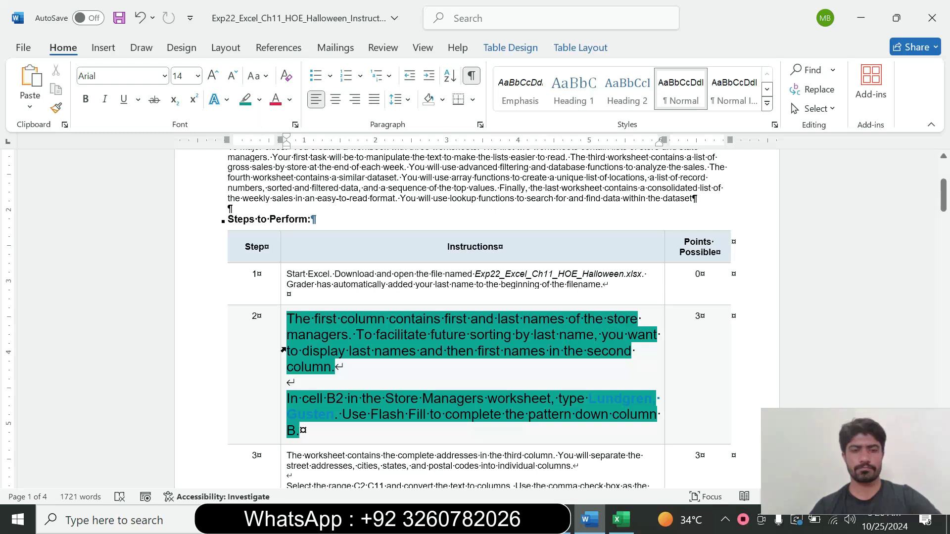
pyautogui.click(282, 350)
pyautogui.click(259, 100)
pyautogui.click(293, 150)
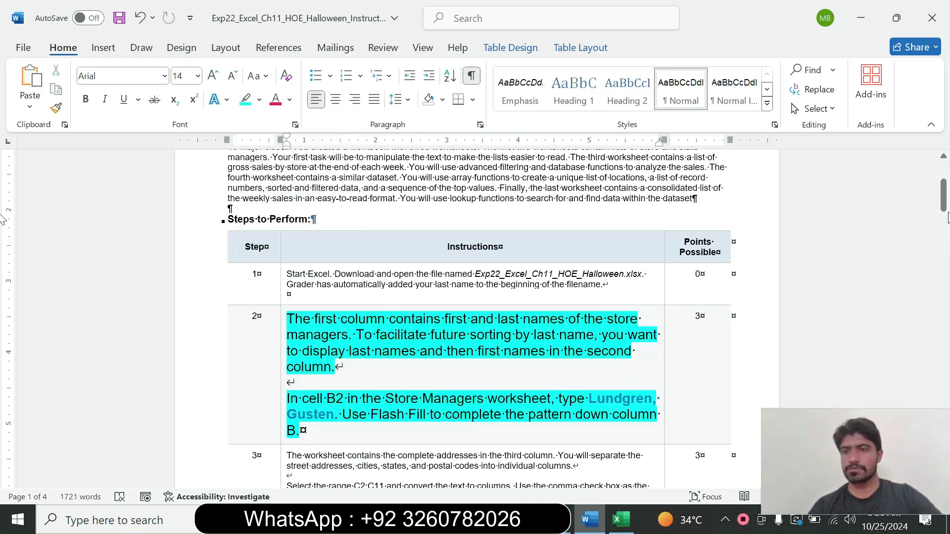
# Read the step 2 instruction and copy the bold manager name given for cell B2.
pyautogui.moveTo(945, 206); pyautogui.dragTo(945, 209)
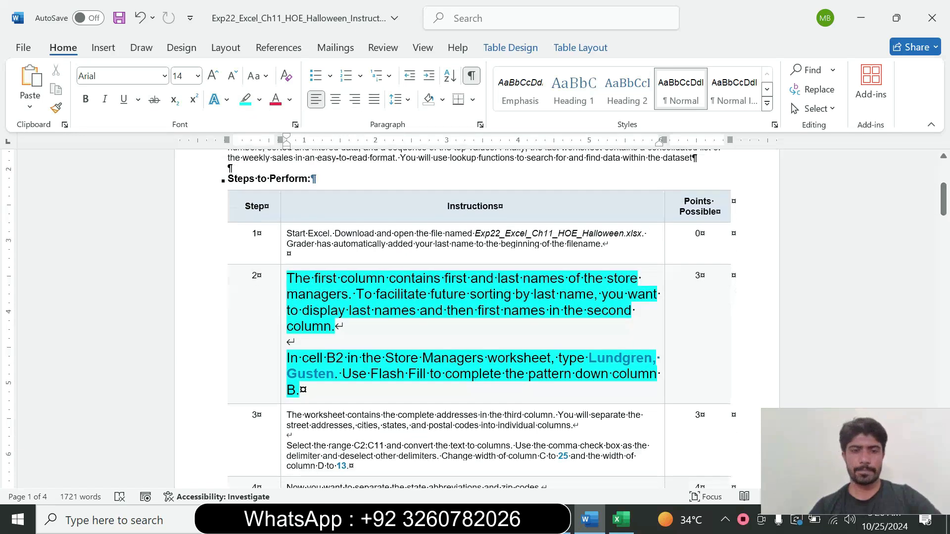
pyautogui.tripleClick(324, 310)
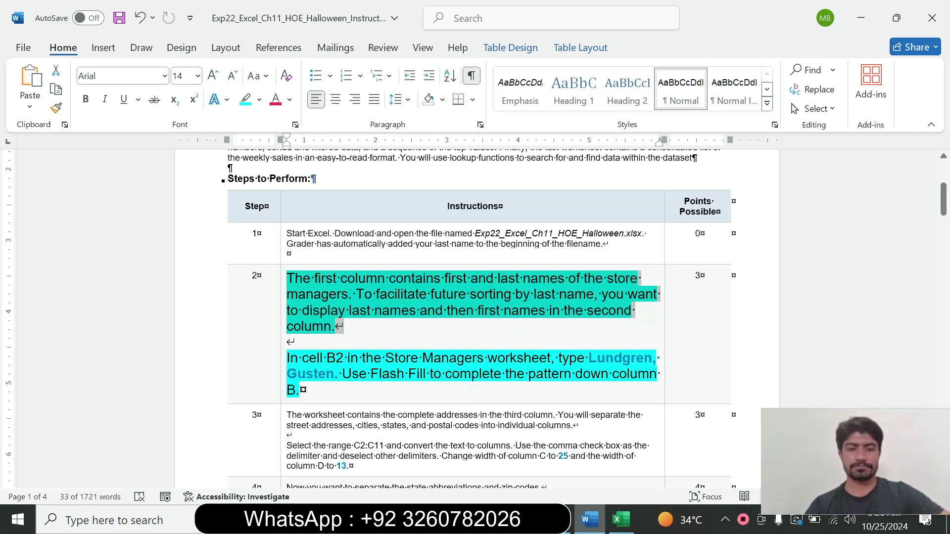
pyautogui.moveTo(287, 358); pyautogui.dragTo(334, 376)
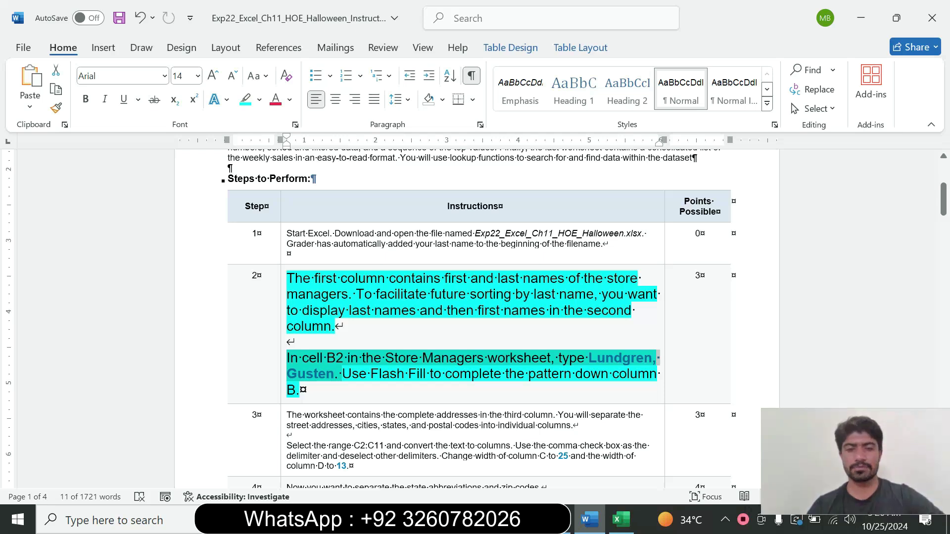
pyautogui.click(525, 374)
pyautogui.moveTo(588, 358); pyautogui.dragTo(336, 389)
pyautogui.hotkey('ctrl', 'c')
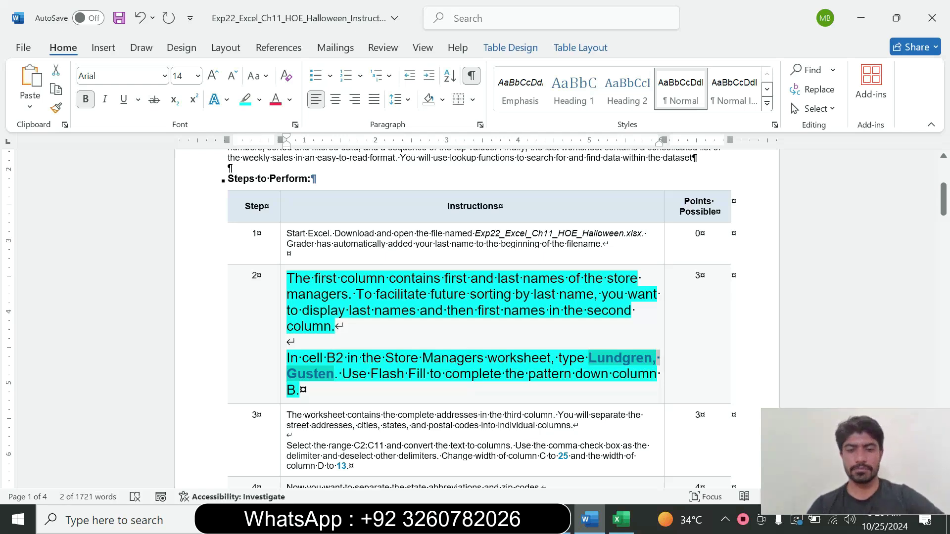
# Switch to Excel and paste the copied manager name into cell B2 of the Store Managers worksheet.
pyautogui.click(620, 520)
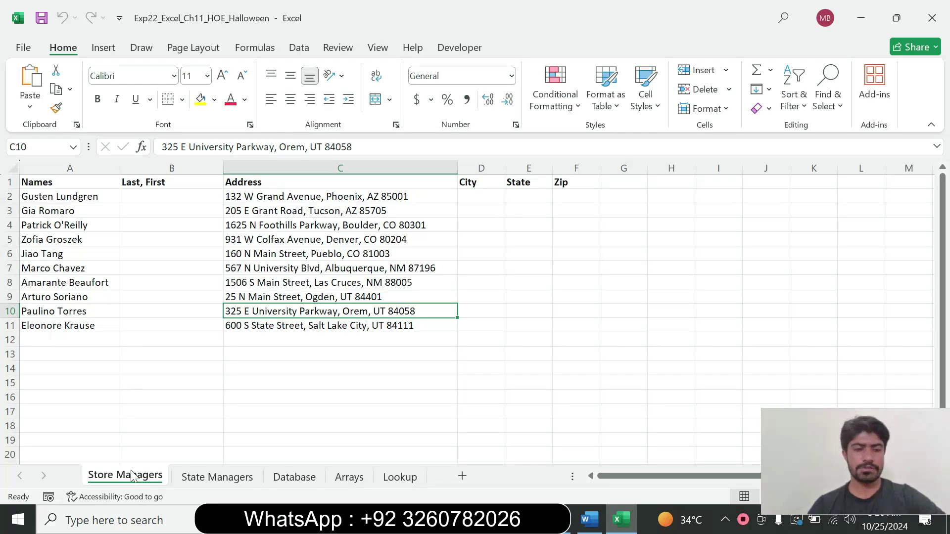
pyautogui.click(148, 196)
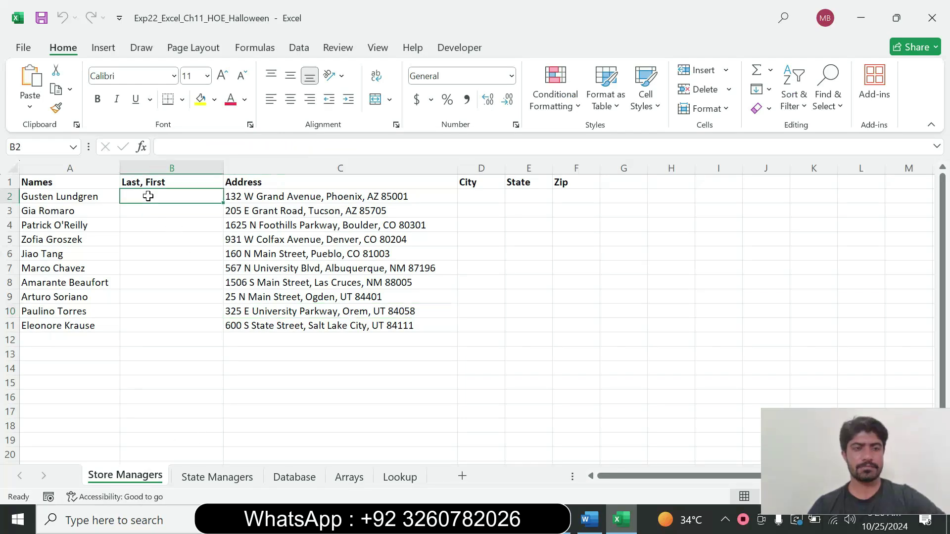
pyautogui.click(592, 527)
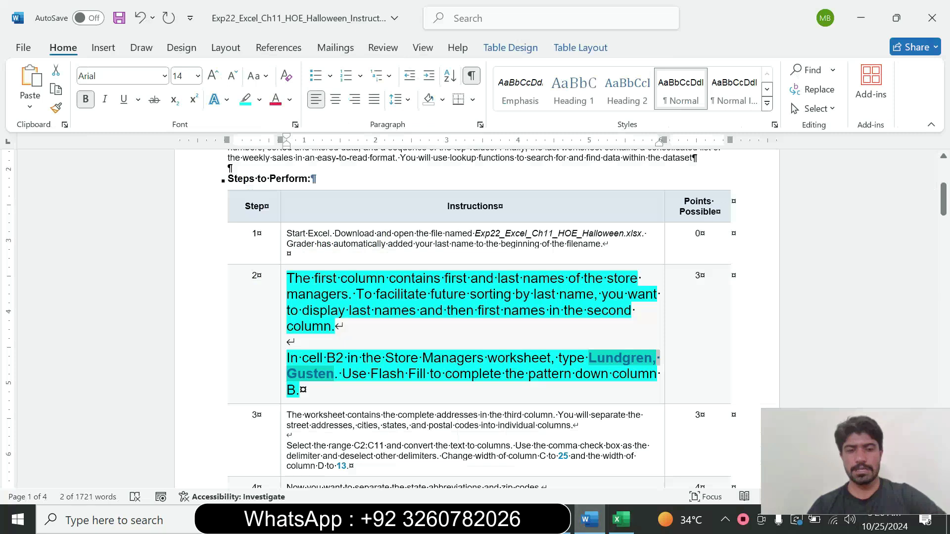
pyautogui.click(621, 520)
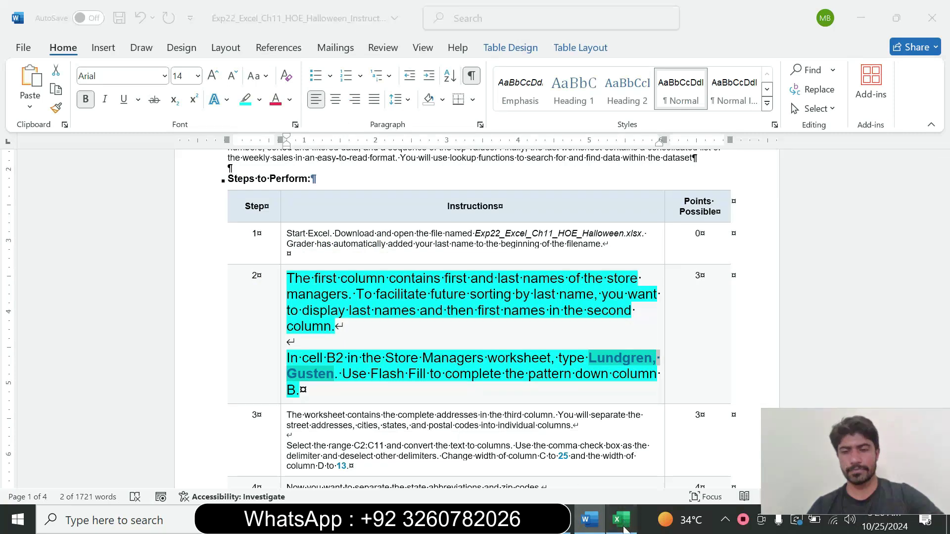
pyautogui.click(203, 147)
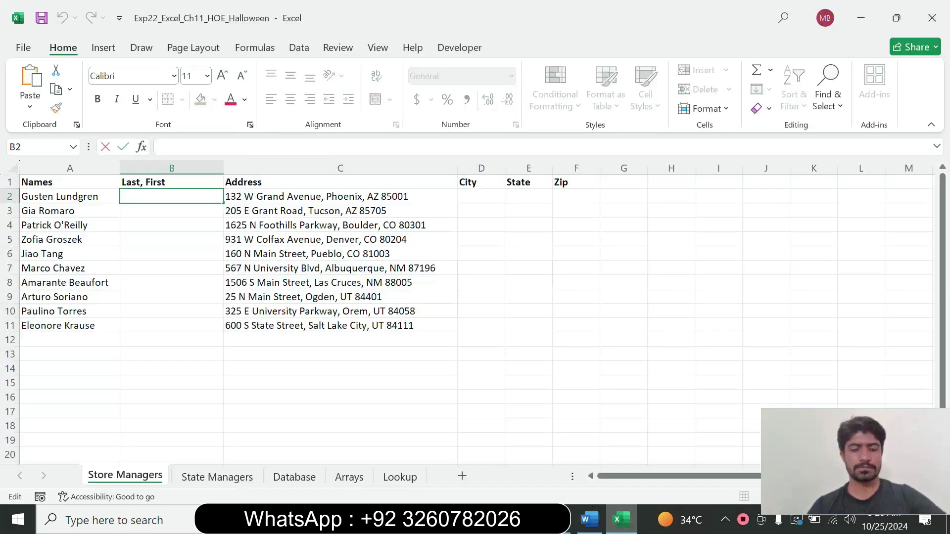
pyautogui.hotkey('ctrl', 'v')
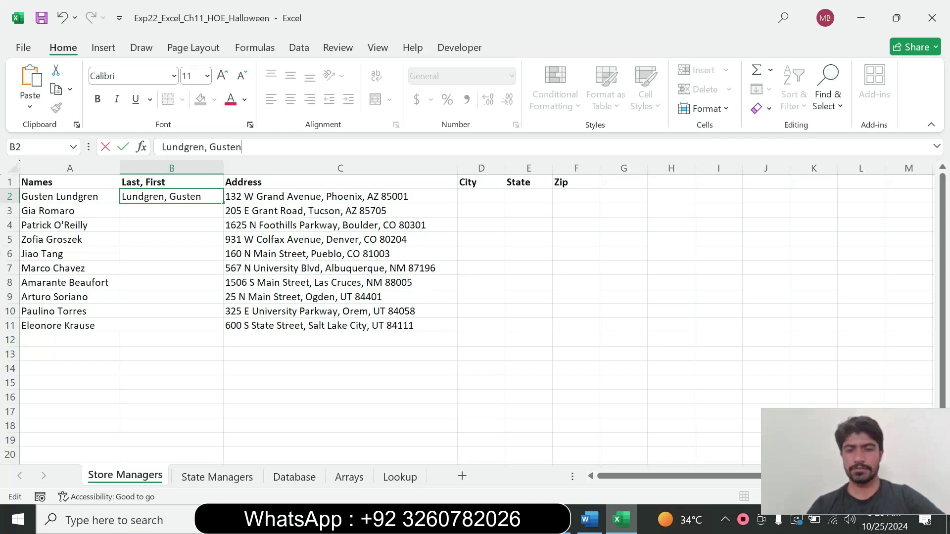
pyautogui.press('Return')
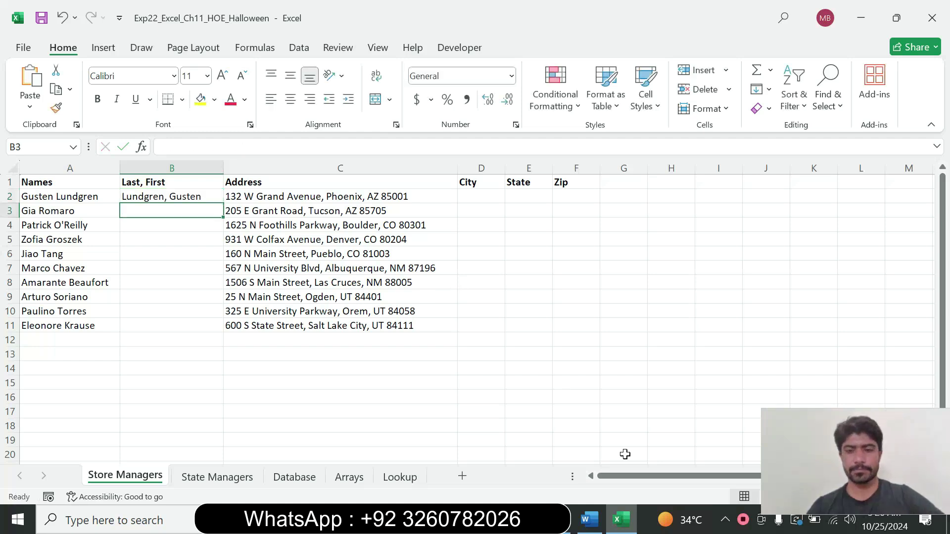
# Recheck the instruction in Word, and in Excel apply Flash Fill from cell B2 down column B.
pyautogui.click(589, 520)
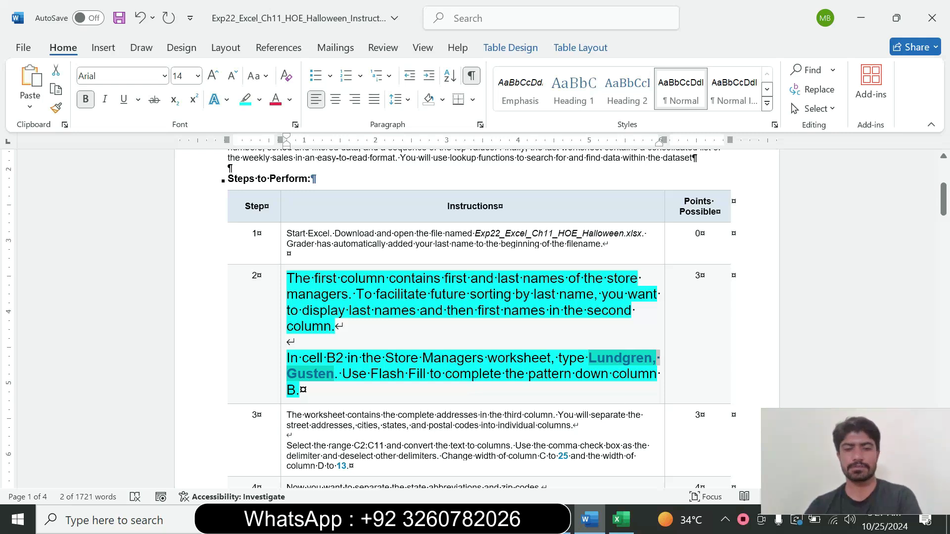
pyautogui.click(621, 520)
pyautogui.click(176, 195)
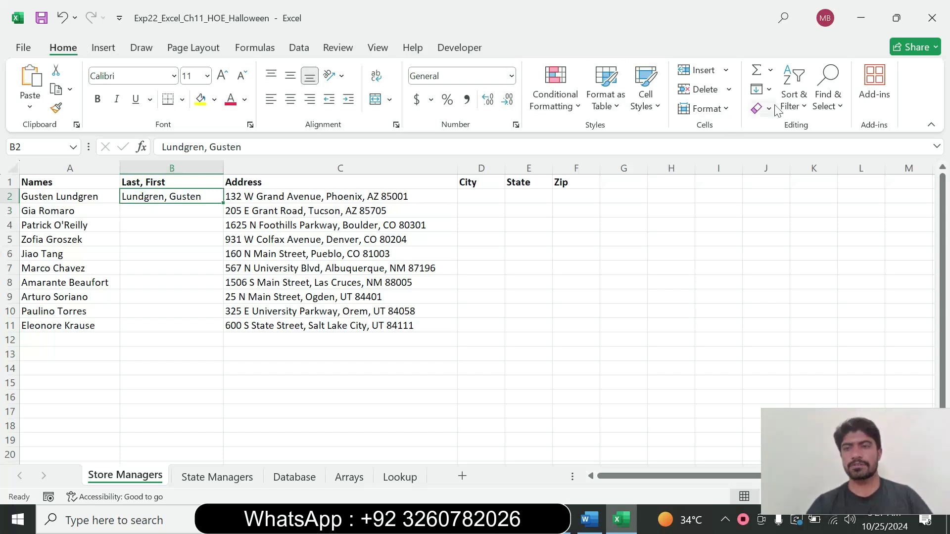
pyautogui.click(762, 90)
pyautogui.click(800, 257)
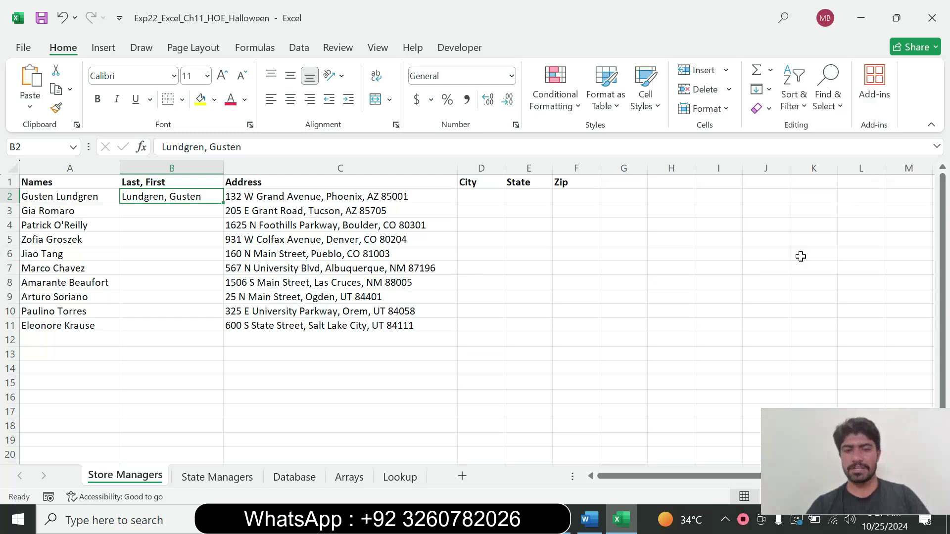
# Switch to Word, return the step 2 instruction text to 9 pt and remove its highlight.
pyautogui.click(589, 520)
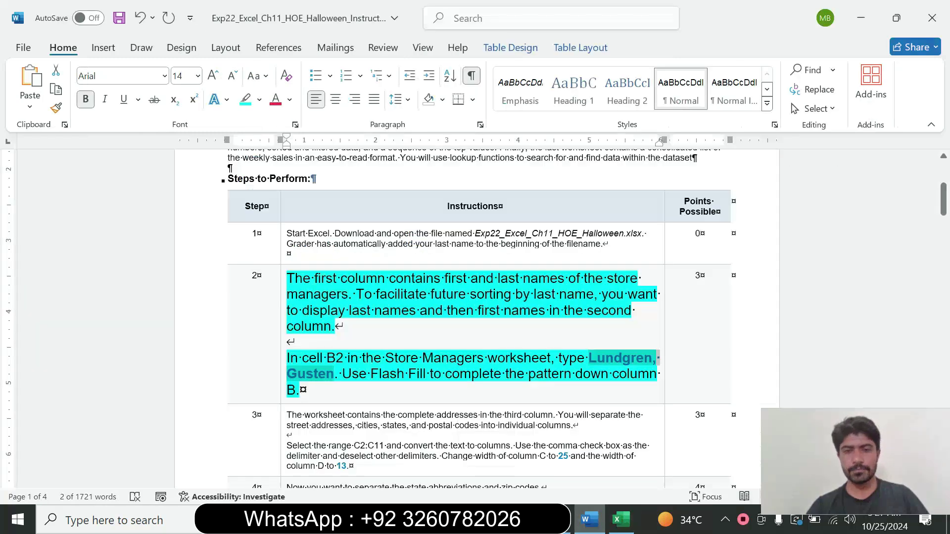
pyautogui.click(283, 359)
pyautogui.click(372, 311)
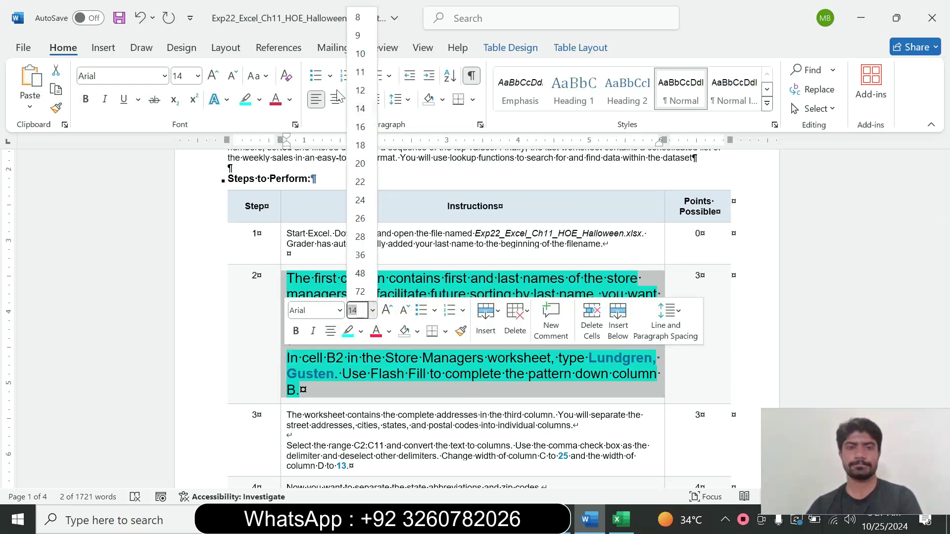
pyautogui.click(356, 35)
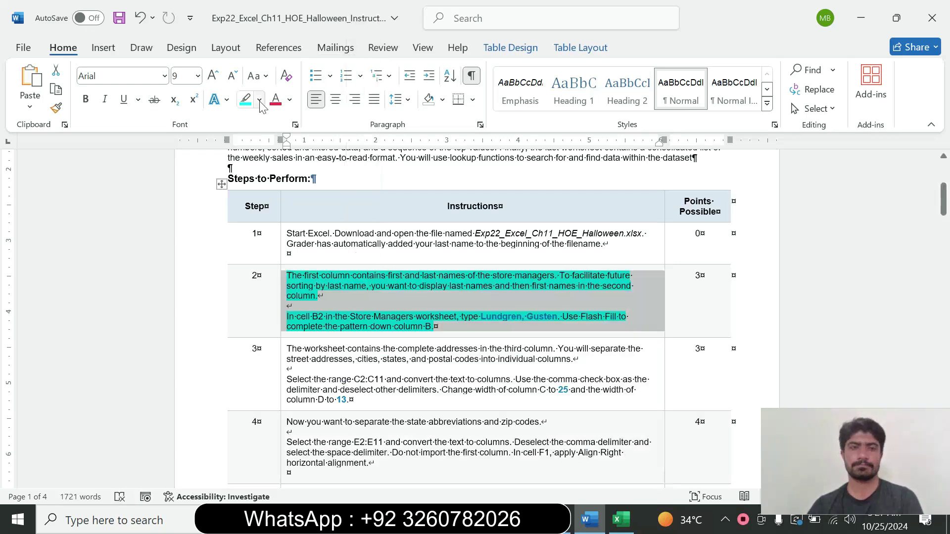
pyautogui.click(261, 102)
pyautogui.click(278, 220)
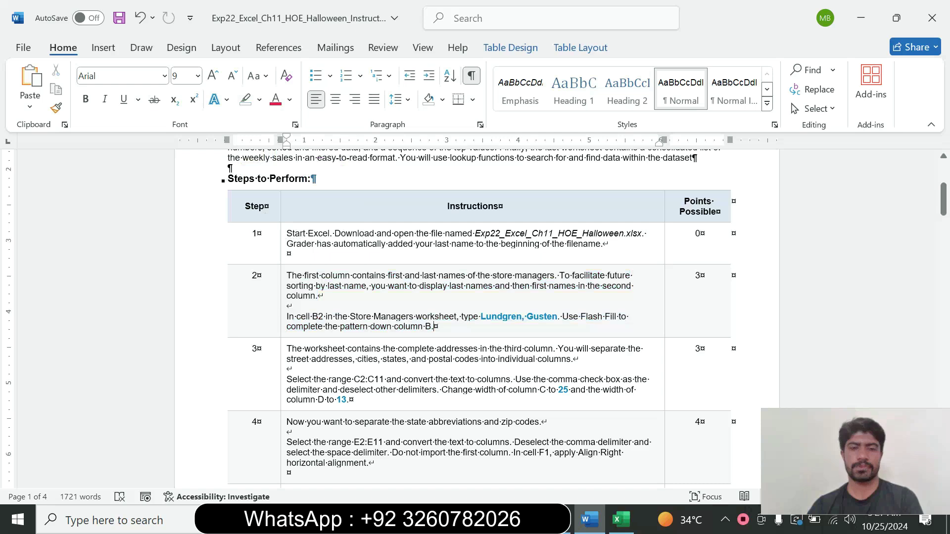
# Enlarge the step 3 instruction text to 16 pt and highlight it in turquoise.
pyautogui.click(284, 402)
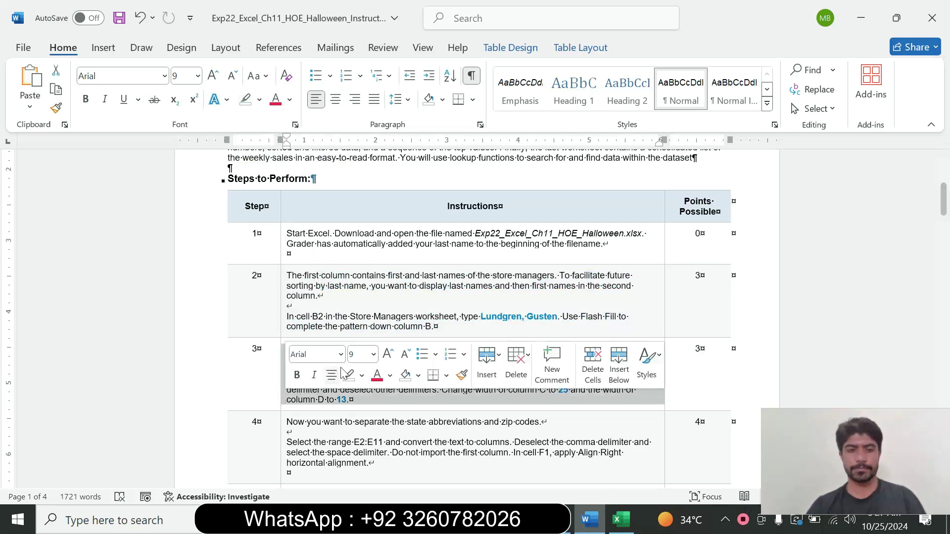
pyautogui.click(373, 354)
pyautogui.click(361, 170)
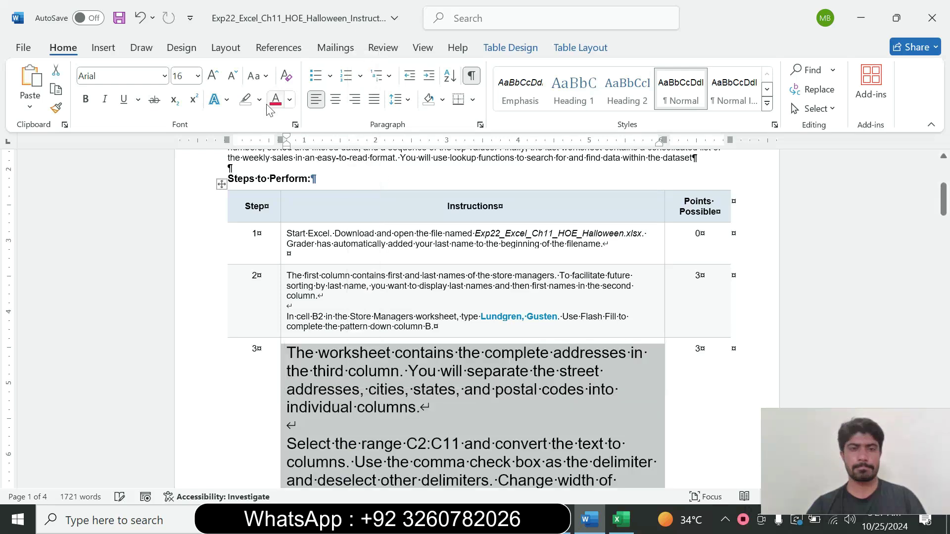
pyautogui.click(260, 100)
pyautogui.click(292, 148)
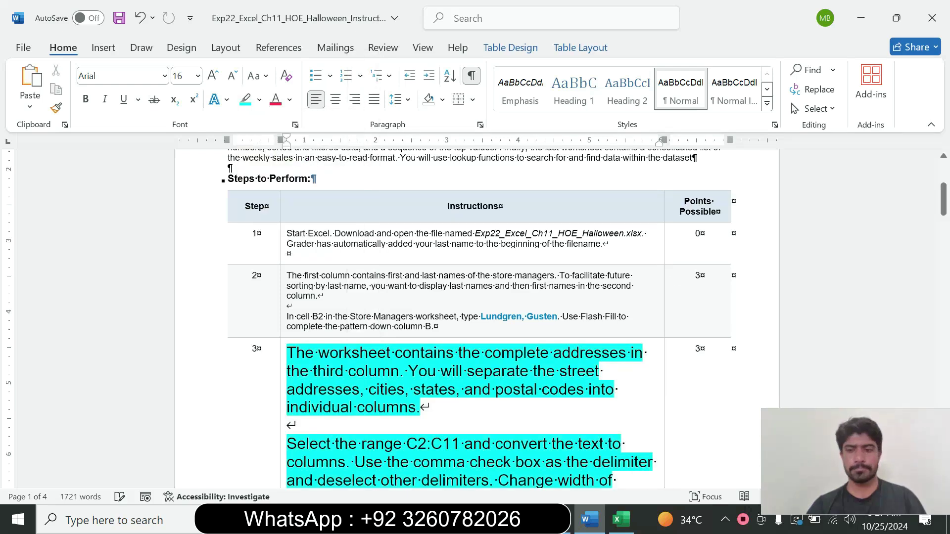
pyautogui.click(831, 440)
pyautogui.moveTo(831, 437); pyautogui.dragTo(817, 411)
pyautogui.click(946, 416)
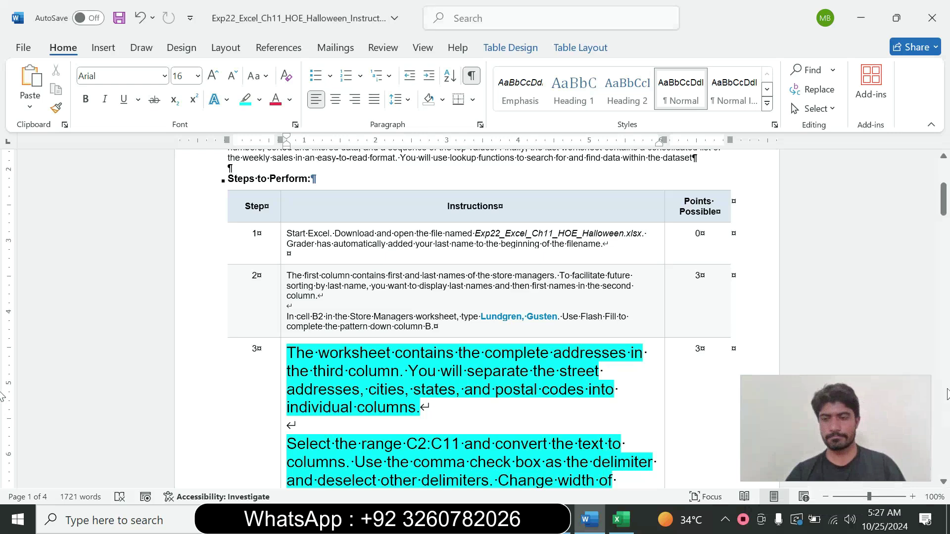
# Read through the step 3 instruction and copy the range reference C2:C11 from it.
pyautogui.moveTo(943, 206); pyautogui.dragTo(944, 221)
pyautogui.moveTo(287, 197); pyautogui.dragTo(460, 269)
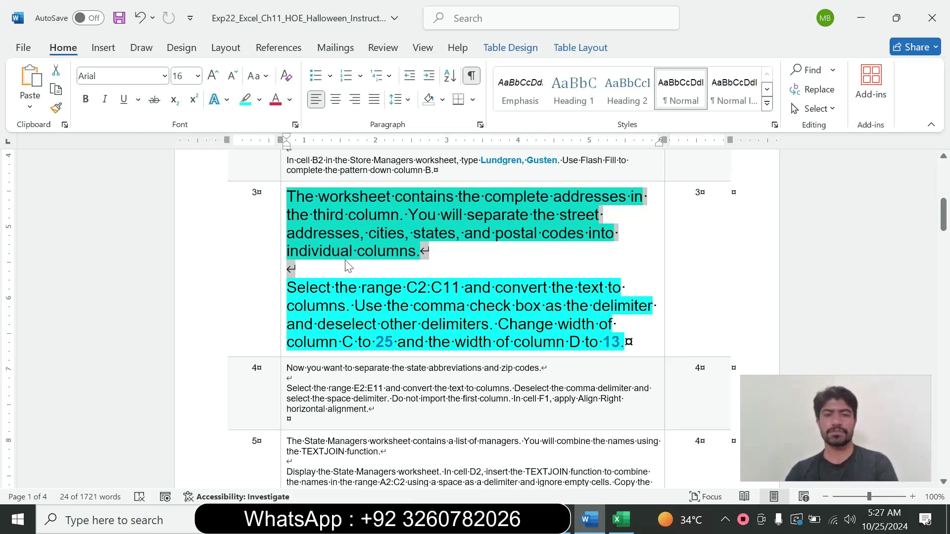
pyautogui.click(288, 268)
pyautogui.moveTo(288, 289); pyautogui.dragTo(591, 343)
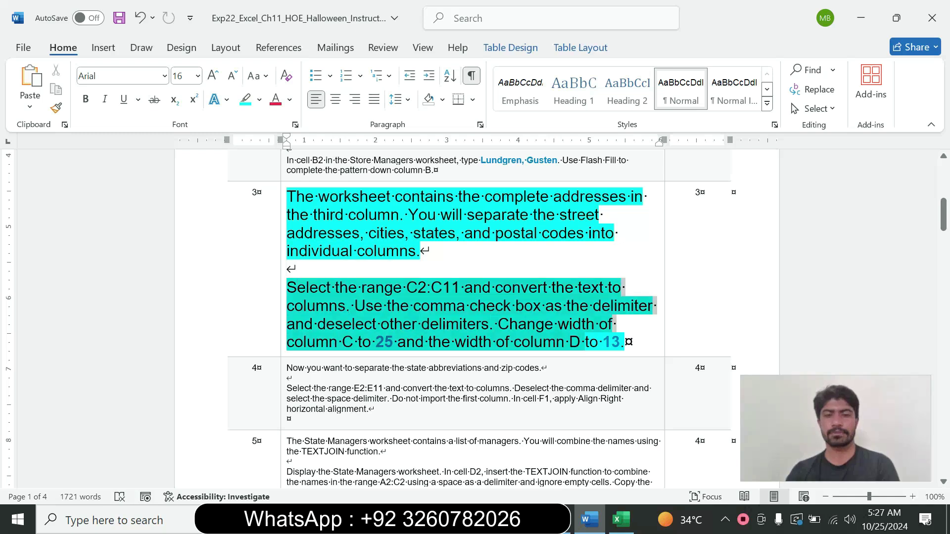
pyautogui.click(427, 292)
pyautogui.moveTo(406, 287); pyautogui.dragTo(464, 288)
pyautogui.hotkey('ctrl', 'c')
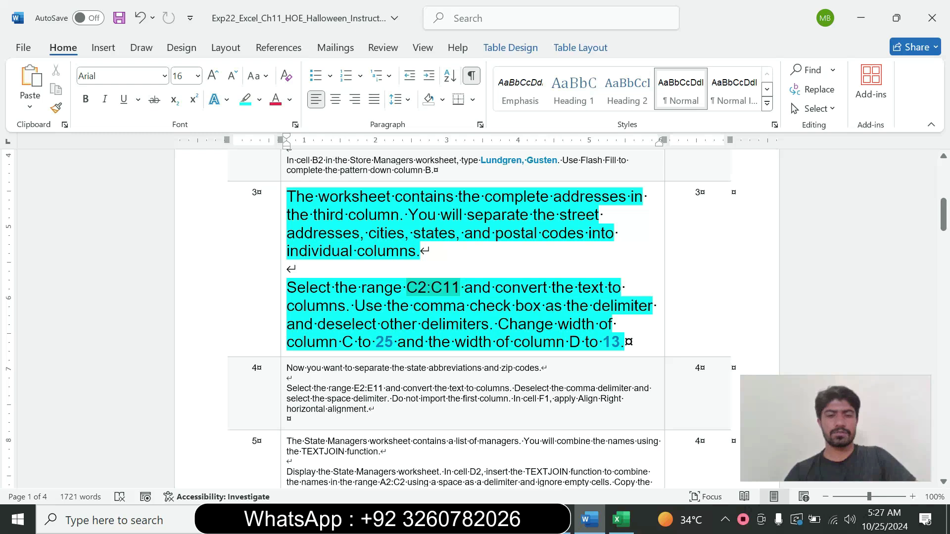
# Switch to Excel and select the range C2:C11 on the Store Managers worksheet using the copied reference.
pyautogui.click(615, 524)
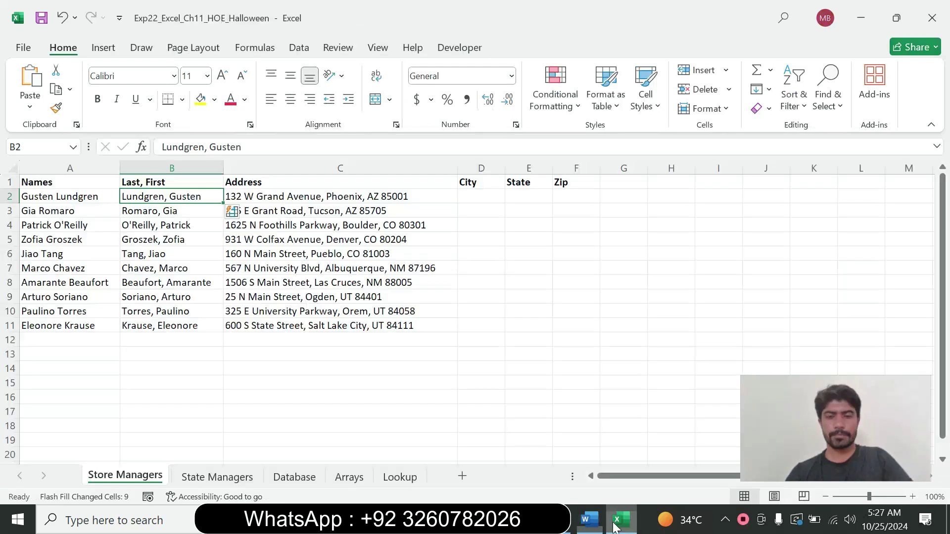
pyautogui.click(30, 147)
pyautogui.hotkey('ctrl', 'v')
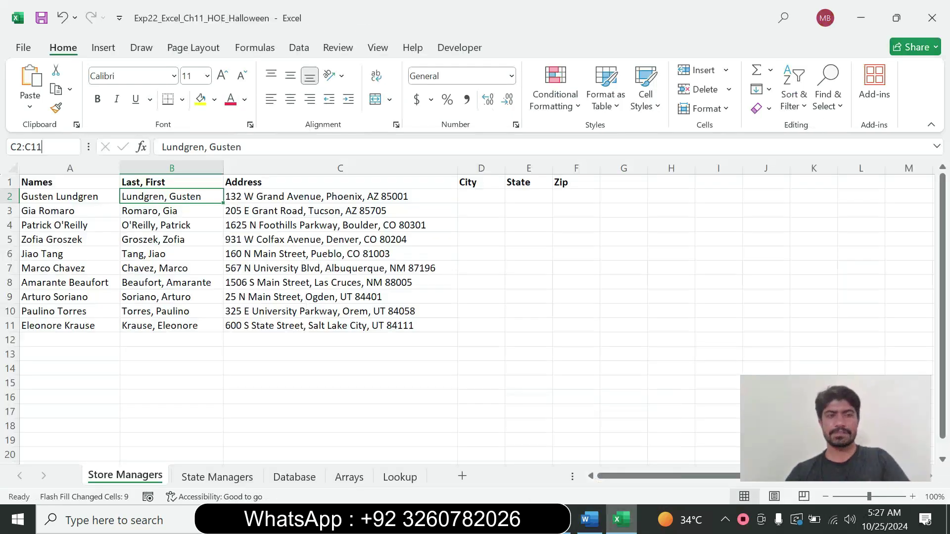
pyautogui.press('Return')
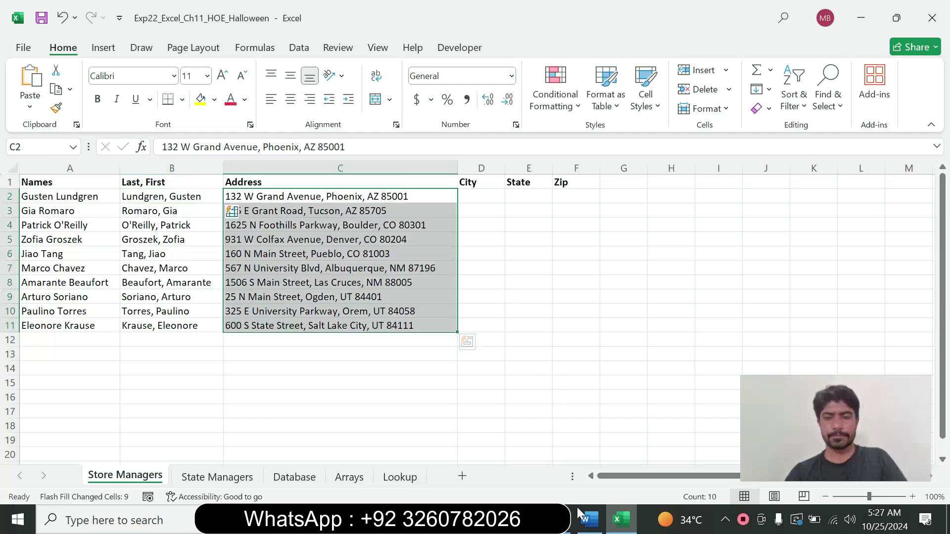
# Recheck the instruction in Word, and in Excel convert the selected addresses with Text to Columns, using only the comma as delimiter.
pyautogui.click(589, 521)
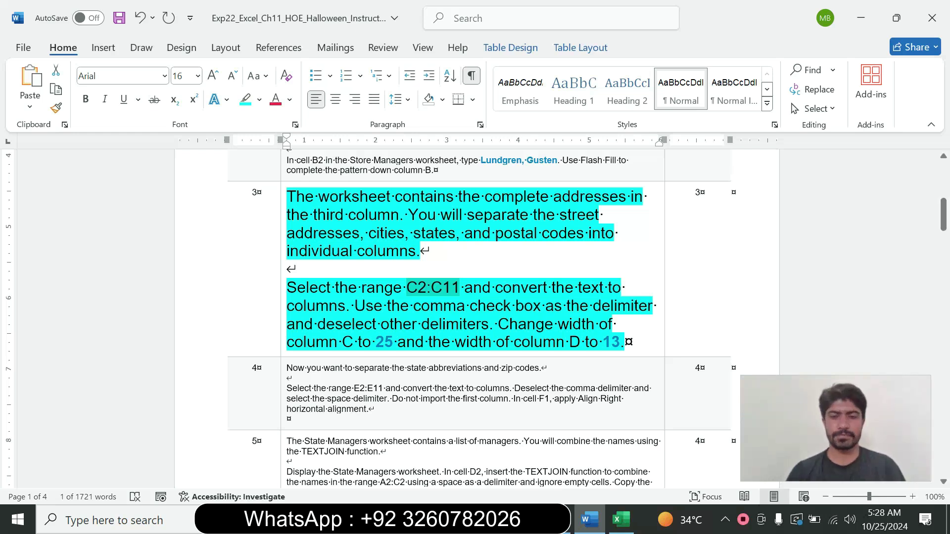
pyautogui.click(620, 520)
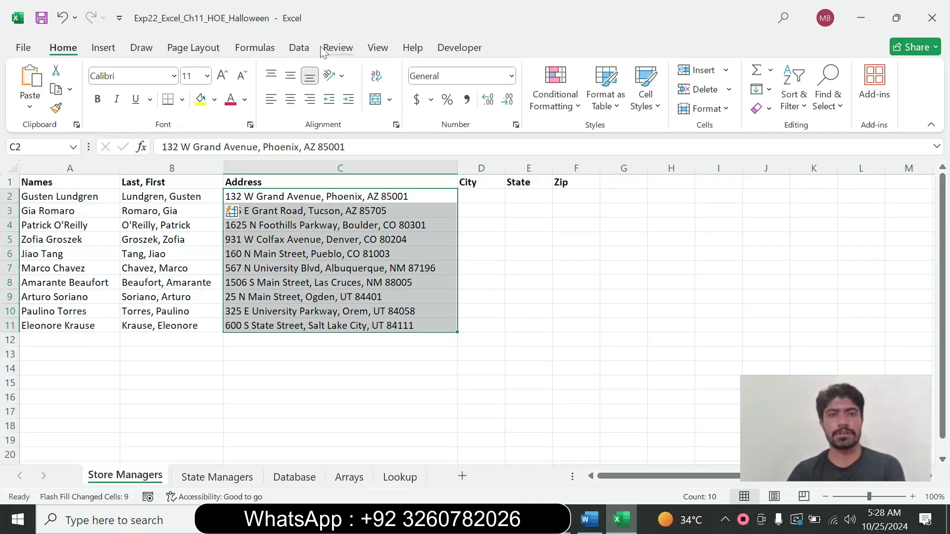
pyautogui.click(299, 49)
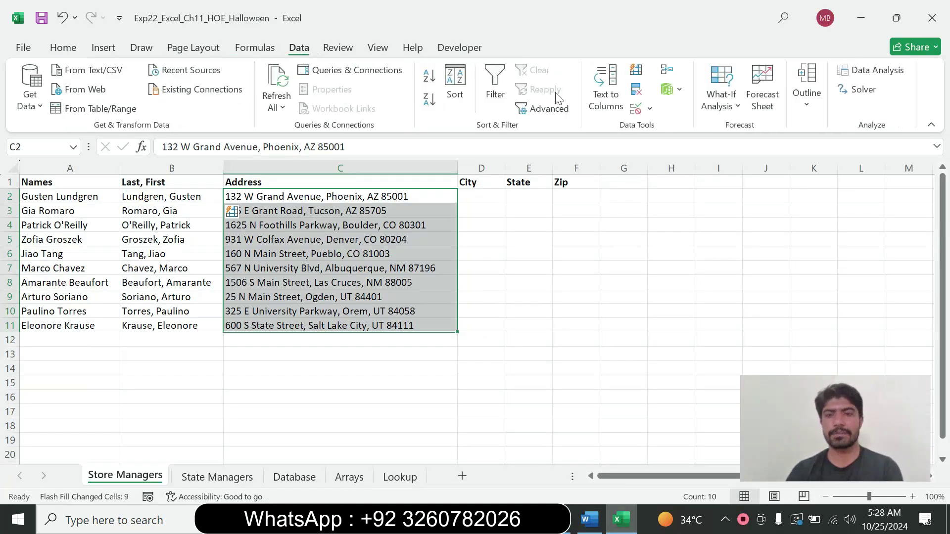
pyautogui.click(604, 108)
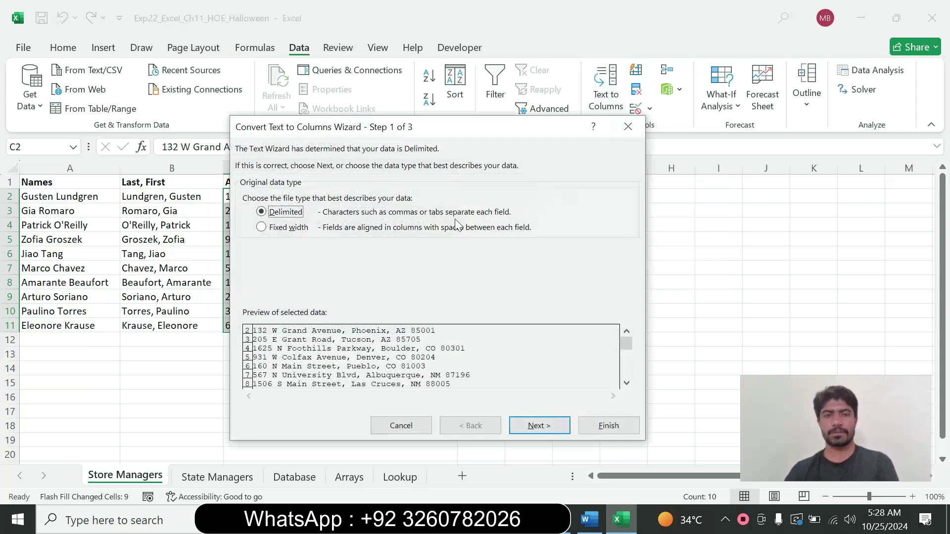
pyautogui.click(538, 429)
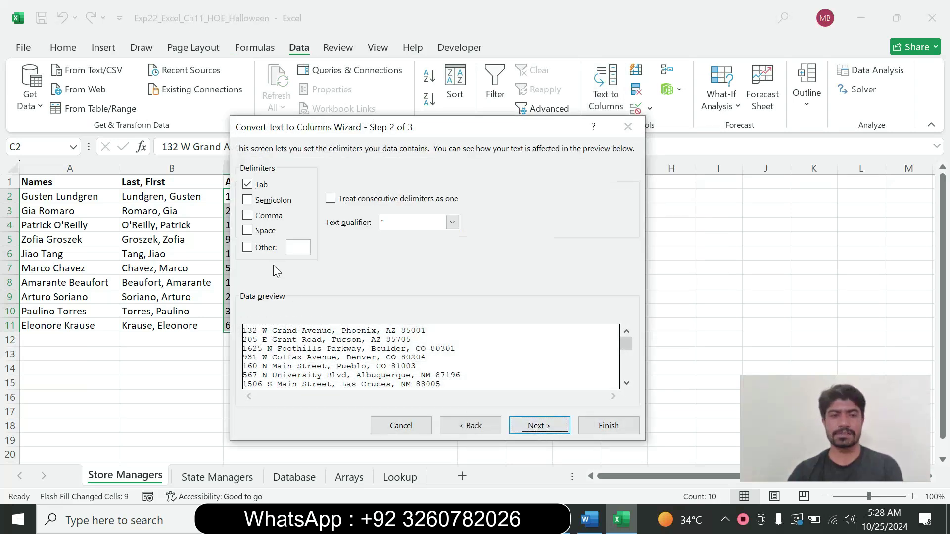
pyautogui.click(249, 216)
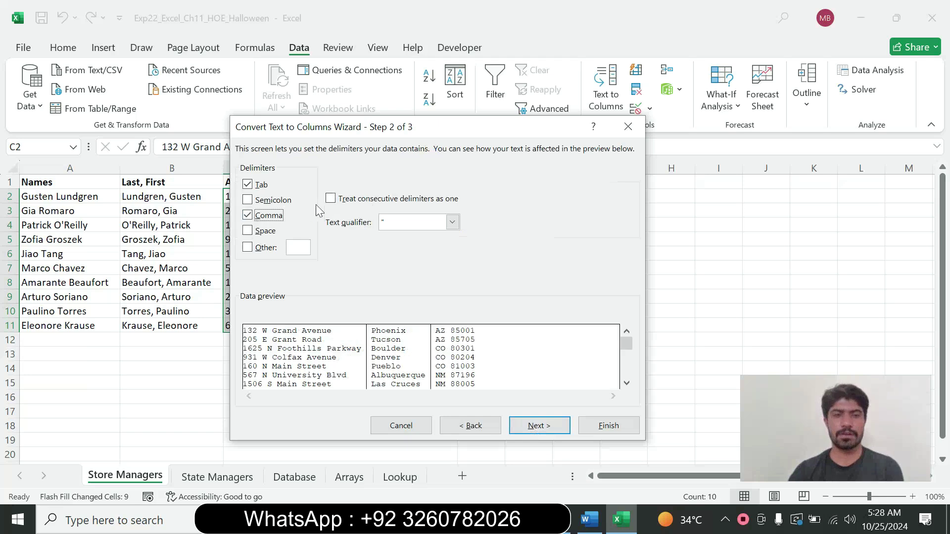
pyautogui.click(247, 185)
pyautogui.click(589, 520)
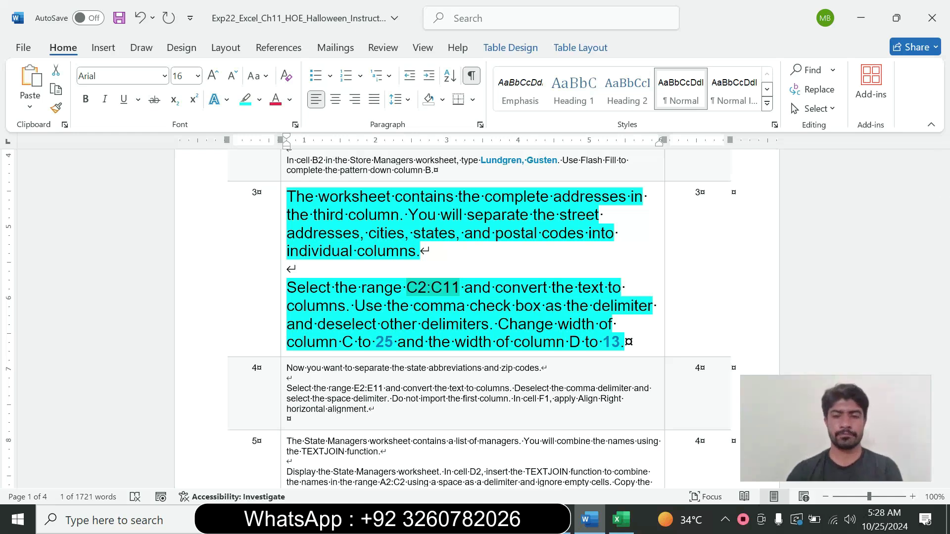
pyautogui.click(621, 519)
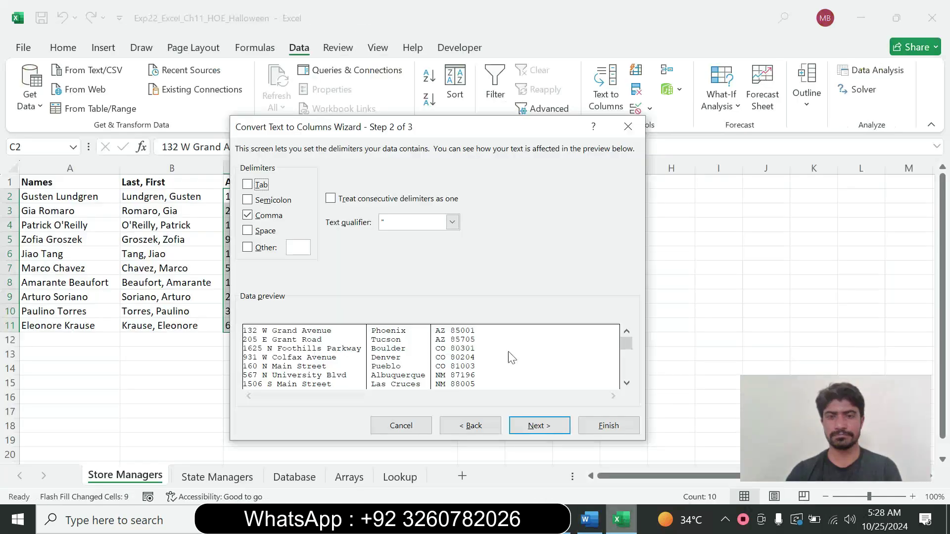
pyautogui.click(531, 426)
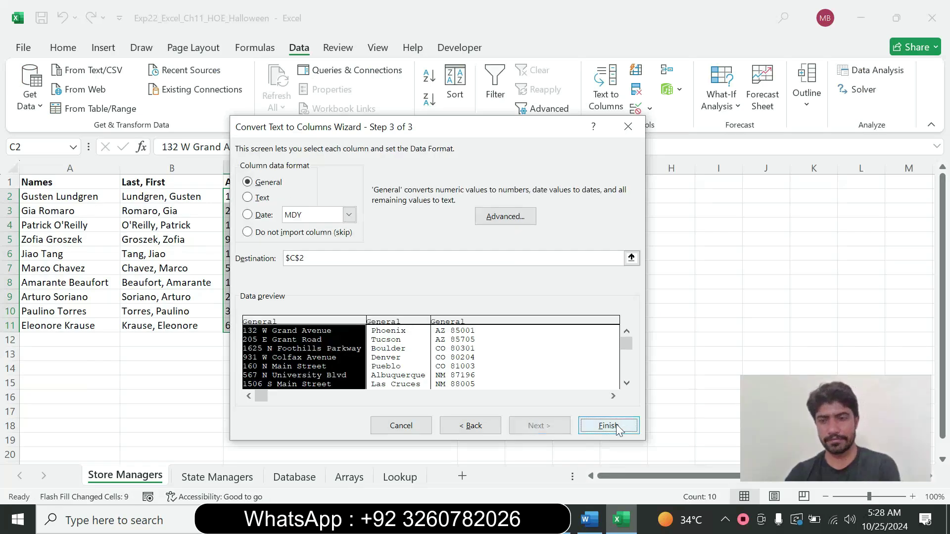
pyautogui.click(618, 426)
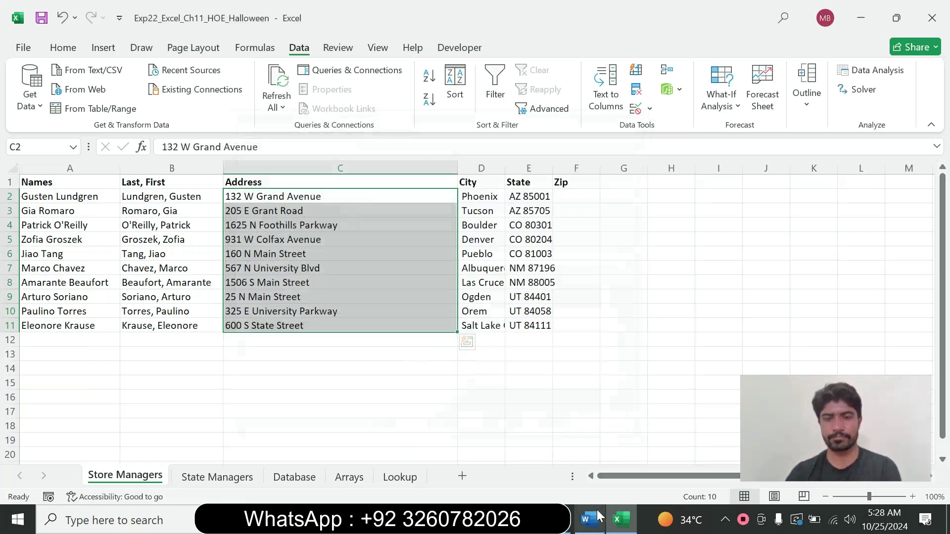
# Check the required column widths in Word, and in Excel set the width of column C to 25.
pyautogui.click(598, 517)
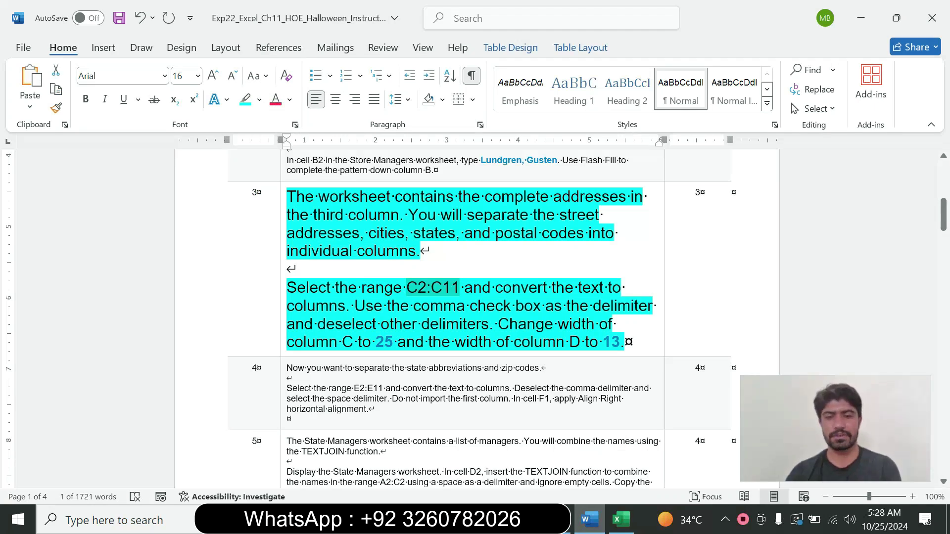
pyautogui.click(621, 520)
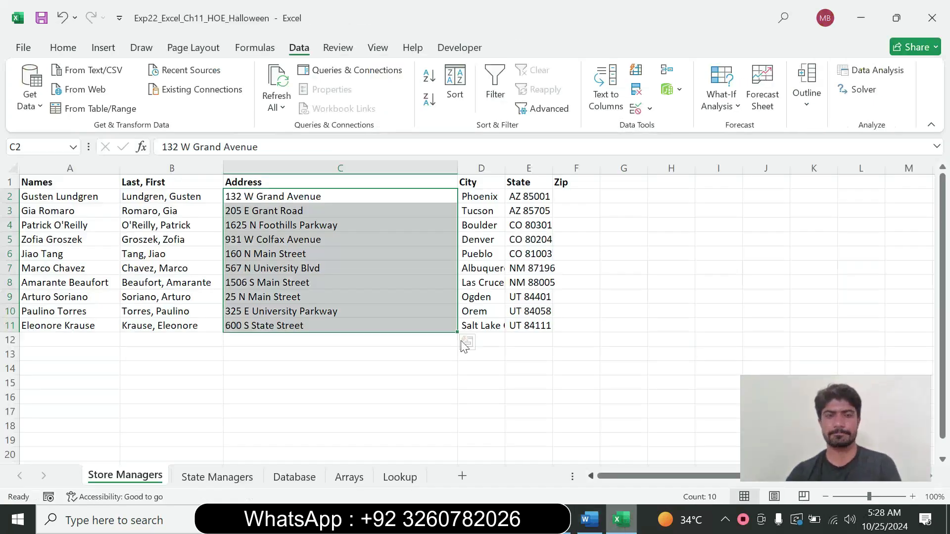
pyautogui.click(341, 169)
pyautogui.rightClick(341, 168)
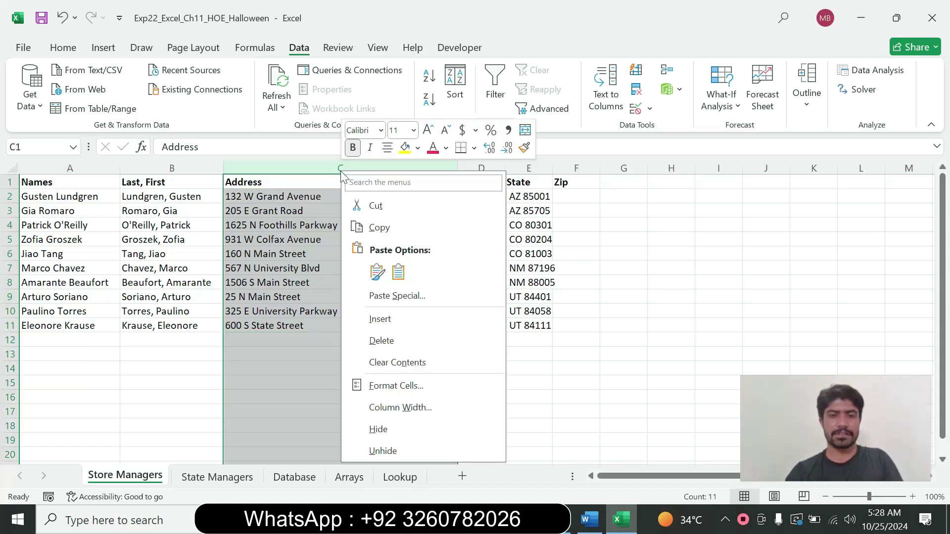
pyautogui.click(409, 405)
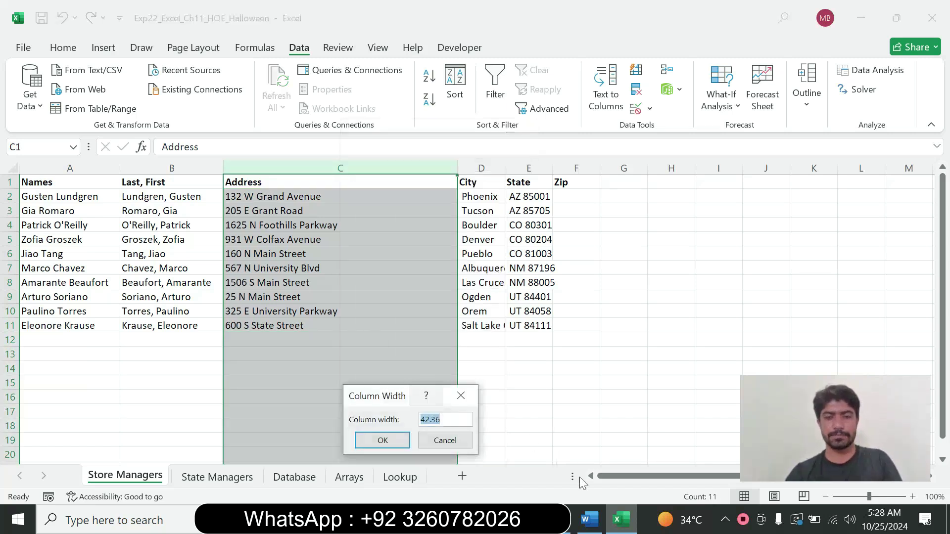
pyautogui.click(590, 526)
pyautogui.click(591, 526)
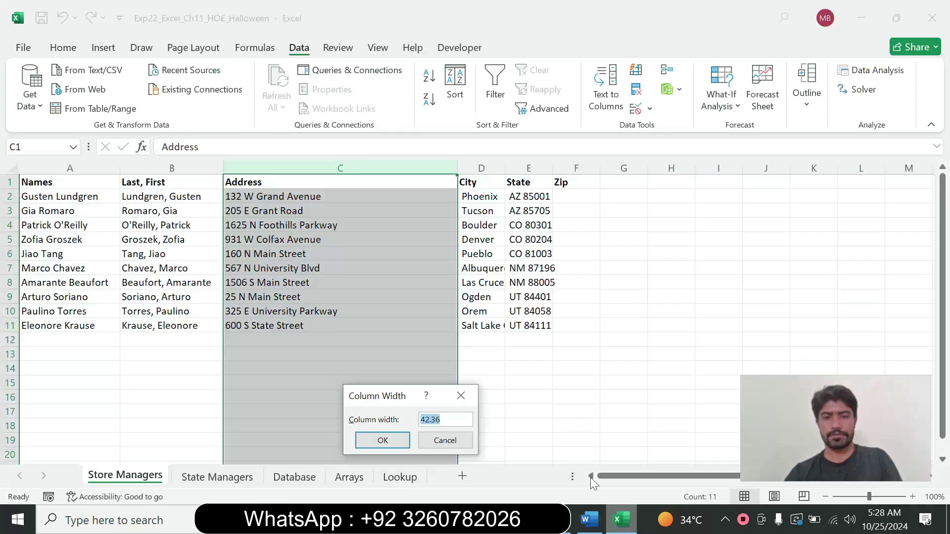
pyautogui.write('25')
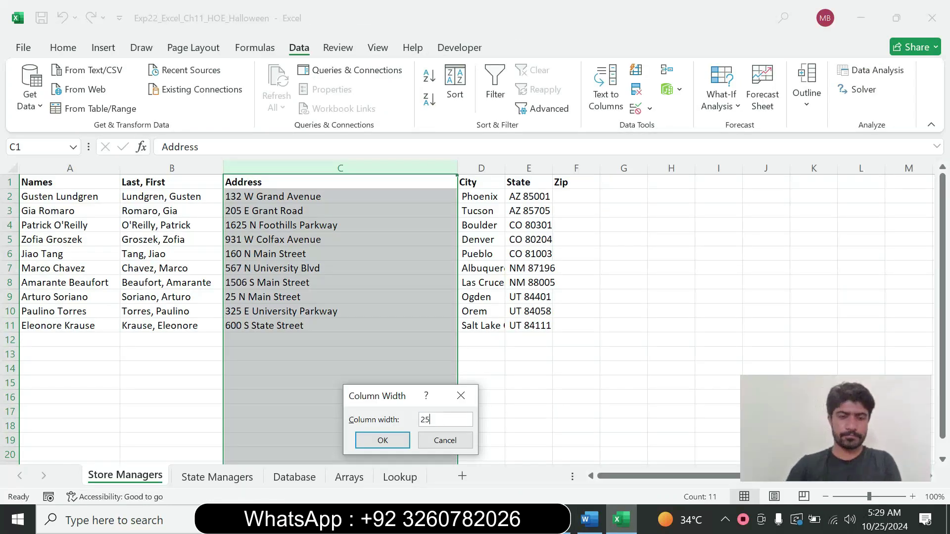
pyautogui.click(386, 441)
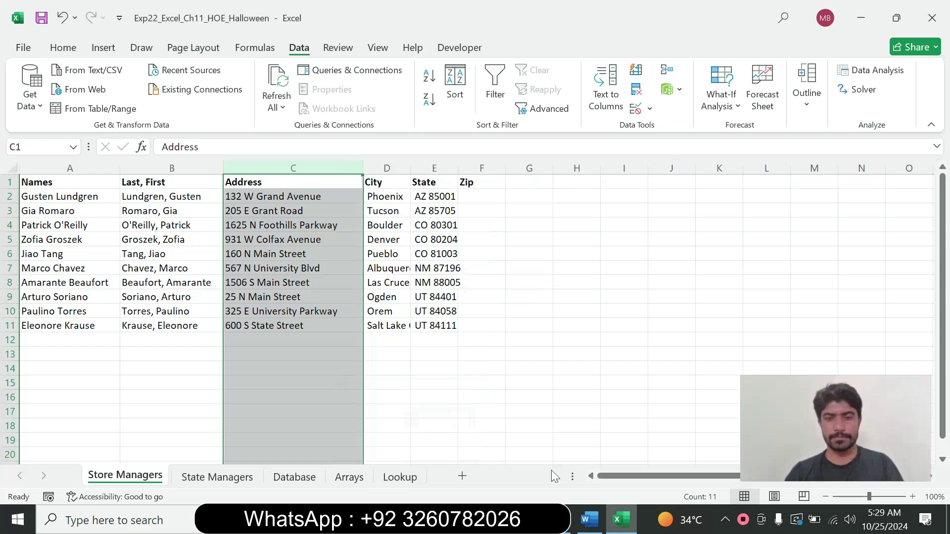
# Recheck the instruction in Word, and in Excel set the width of column D to 13.
pyautogui.click(589, 520)
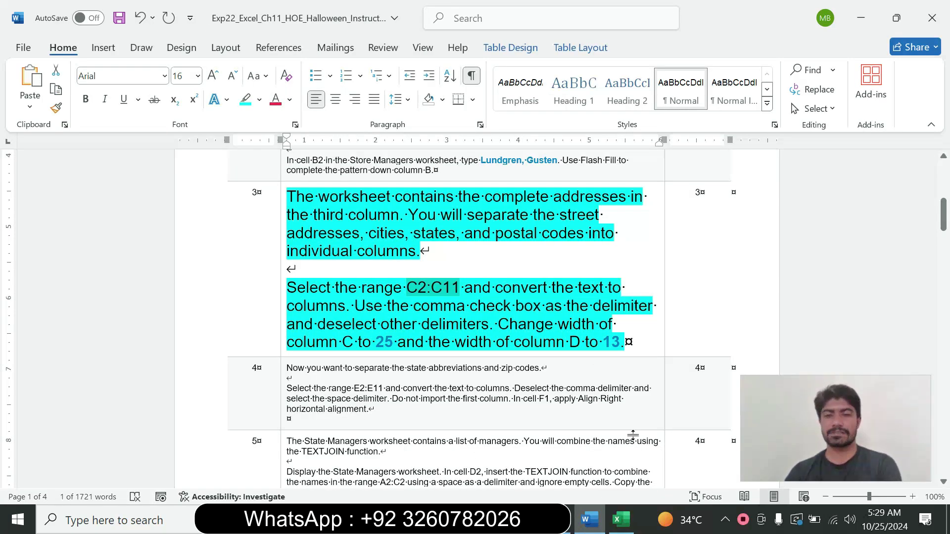
pyautogui.click(621, 519)
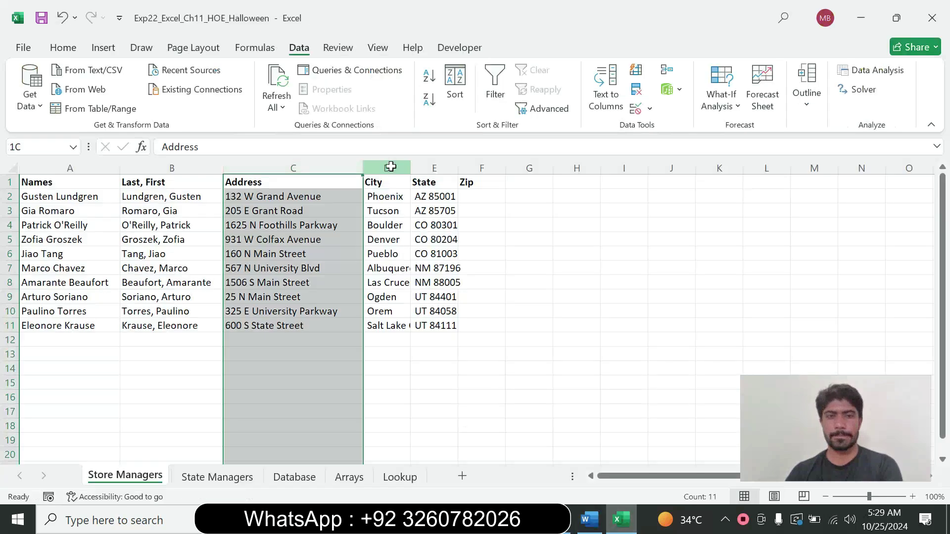
pyautogui.click(388, 168)
pyautogui.rightClick(390, 168)
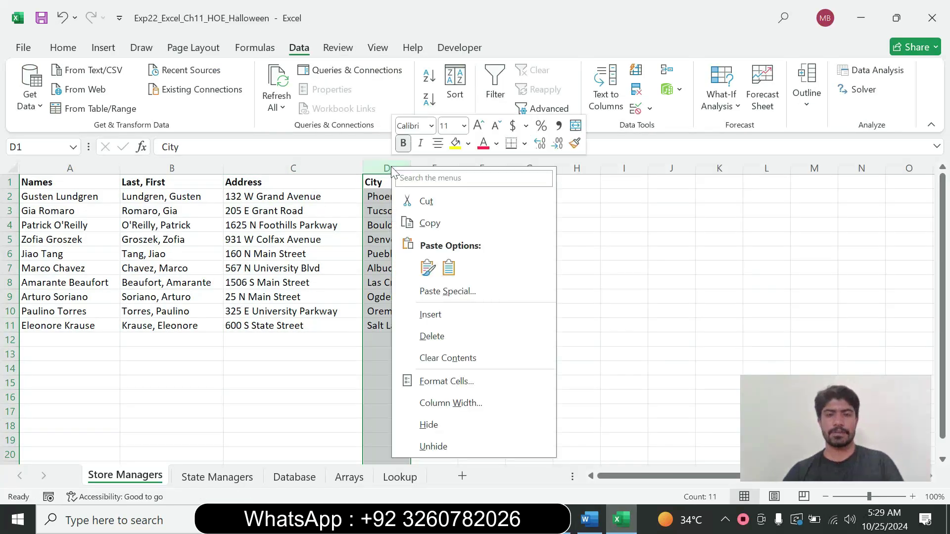
pyautogui.click(465, 403)
pyautogui.click(591, 522)
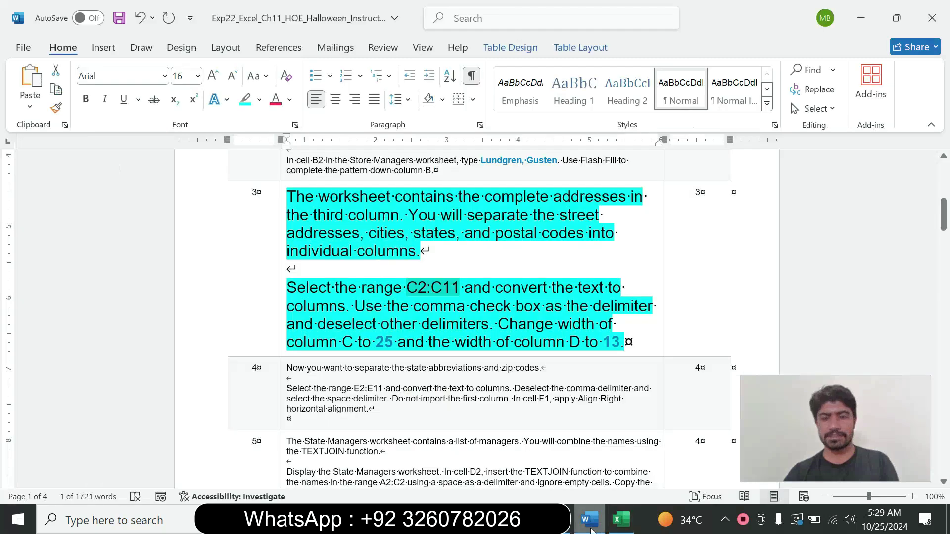
pyautogui.click(621, 520)
pyautogui.write('13')
pyautogui.click(435, 435)
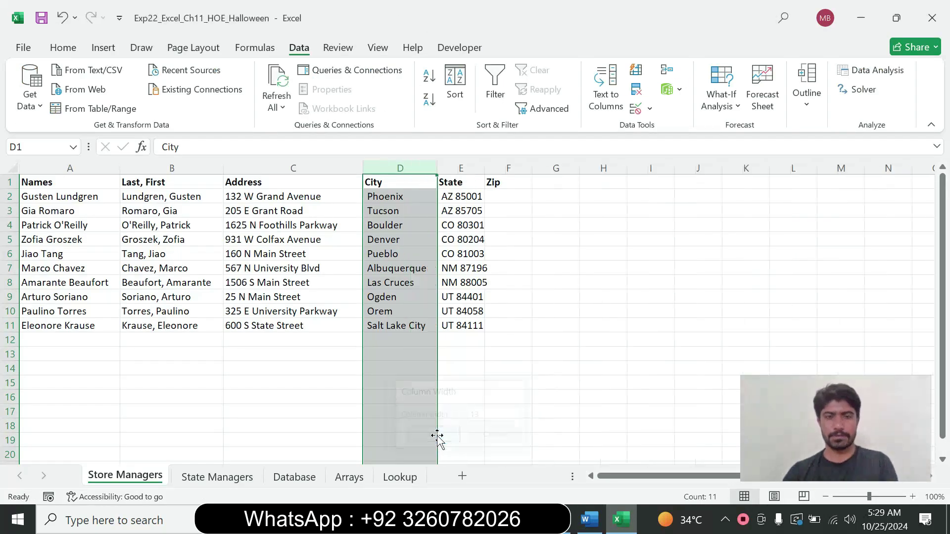
# Switch to Word, return the step 3 instruction text to 9 pt and remove its highlight.
pyautogui.click(589, 522)
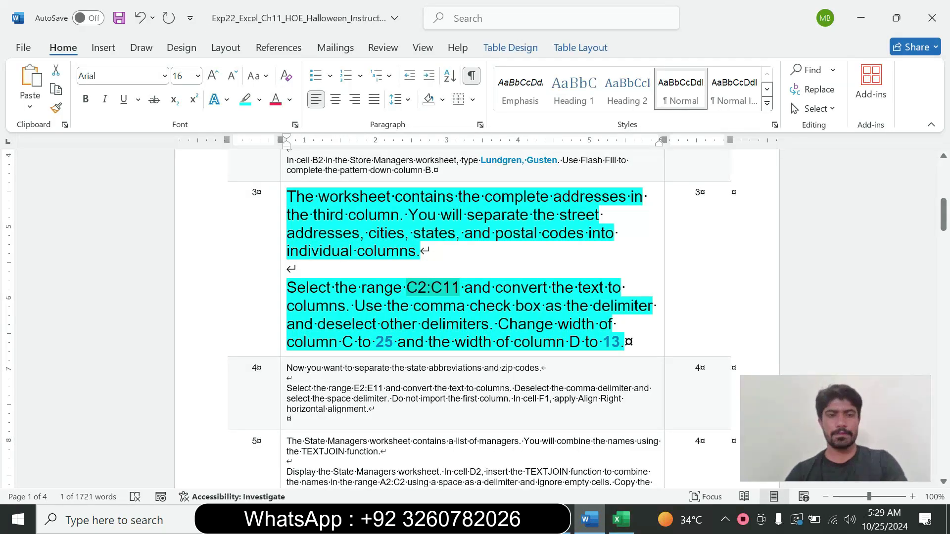
pyautogui.click(282, 307)
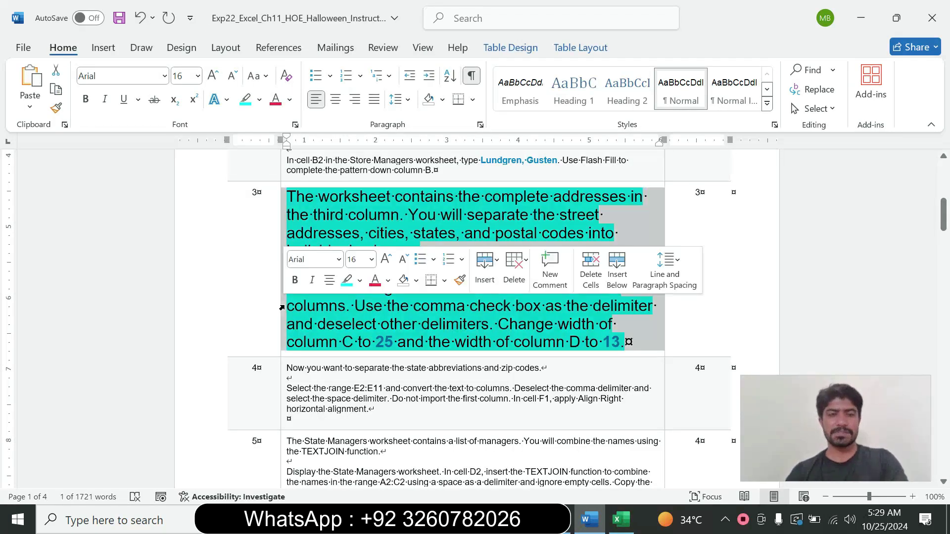
pyautogui.click(372, 273)
pyautogui.click(356, 28)
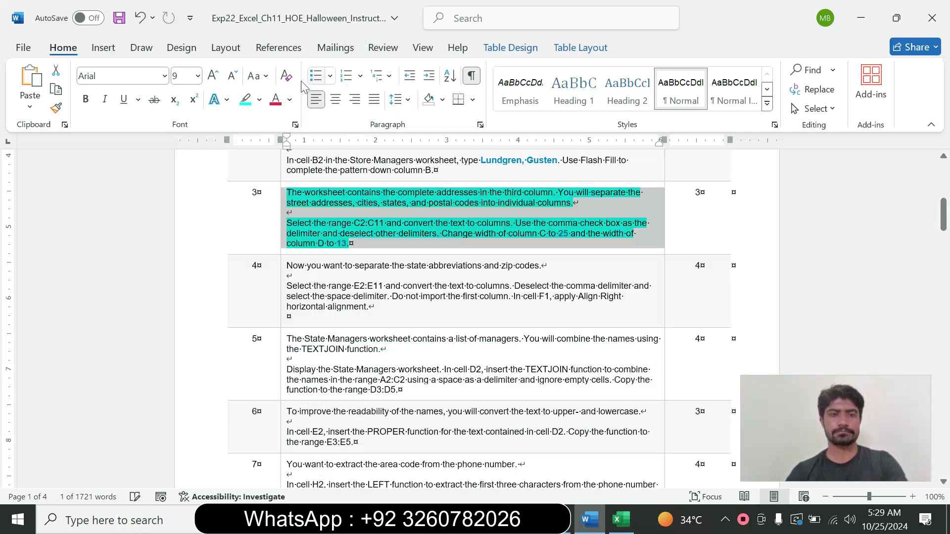
pyautogui.click(259, 99)
pyautogui.click(282, 220)
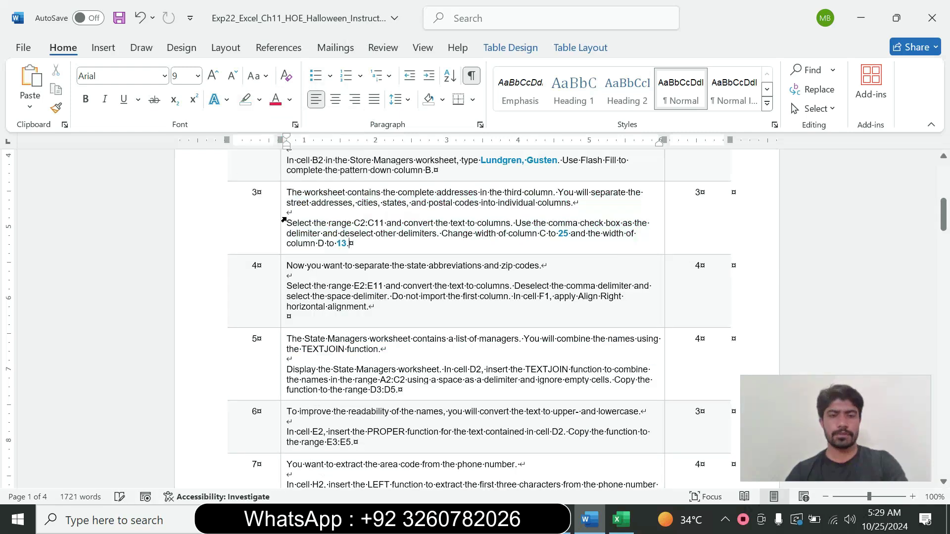
# Enlarge the step 4 instruction text to 14 pt, highlight it in turquoise, and read through it.
pyautogui.click(279, 289)
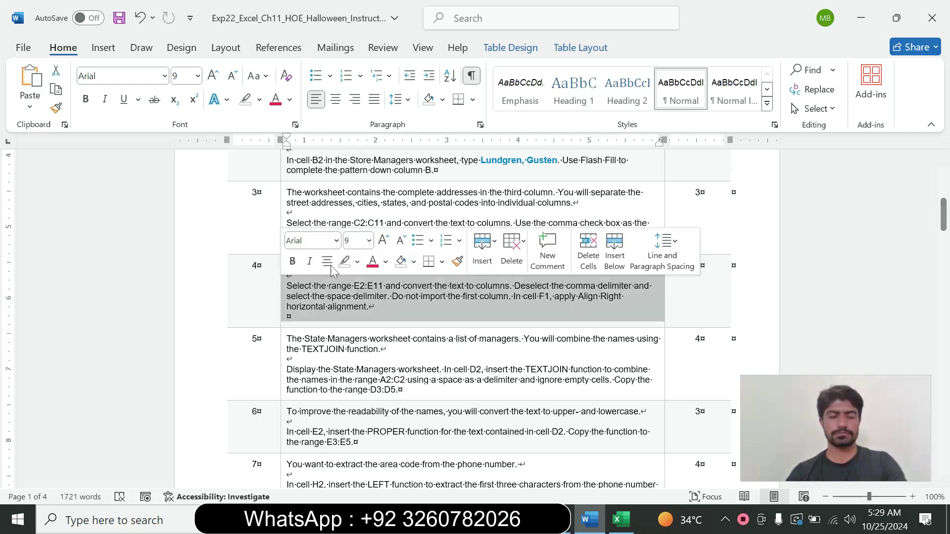
pyautogui.click(369, 243)
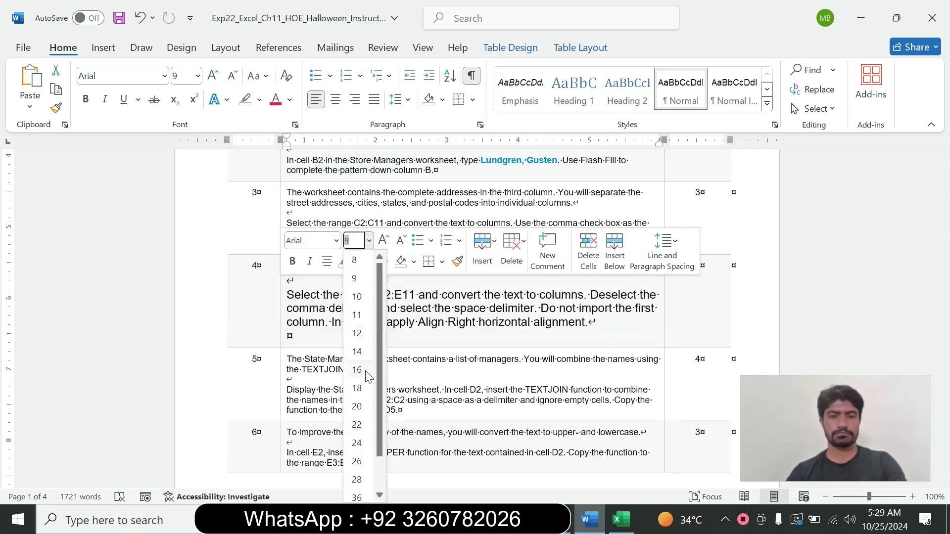
pyautogui.click(366, 360)
pyautogui.click(357, 262)
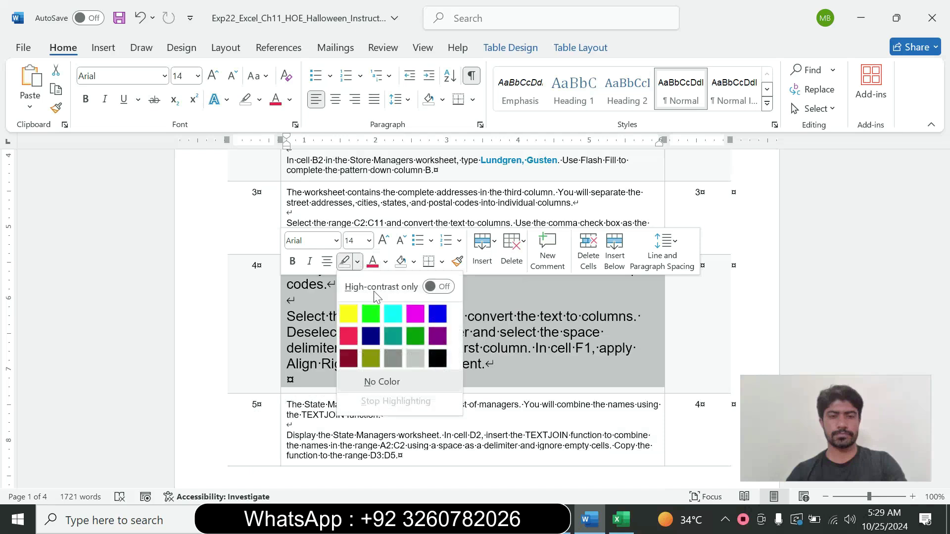
pyautogui.click(393, 313)
pyautogui.click(322, 316)
pyautogui.moveTo(288, 269); pyautogui.dragTo(331, 296)
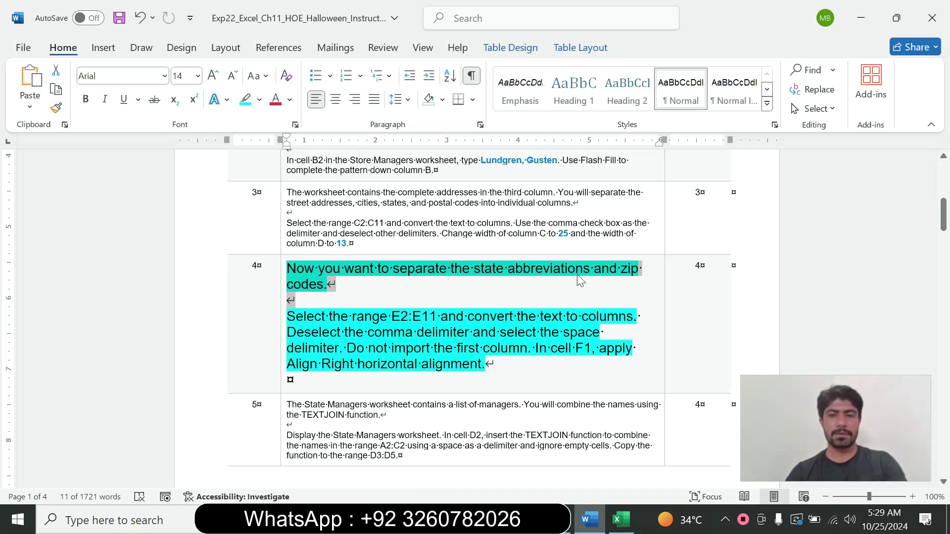
pyautogui.moveTo(287, 317); pyautogui.dragTo(490, 365)
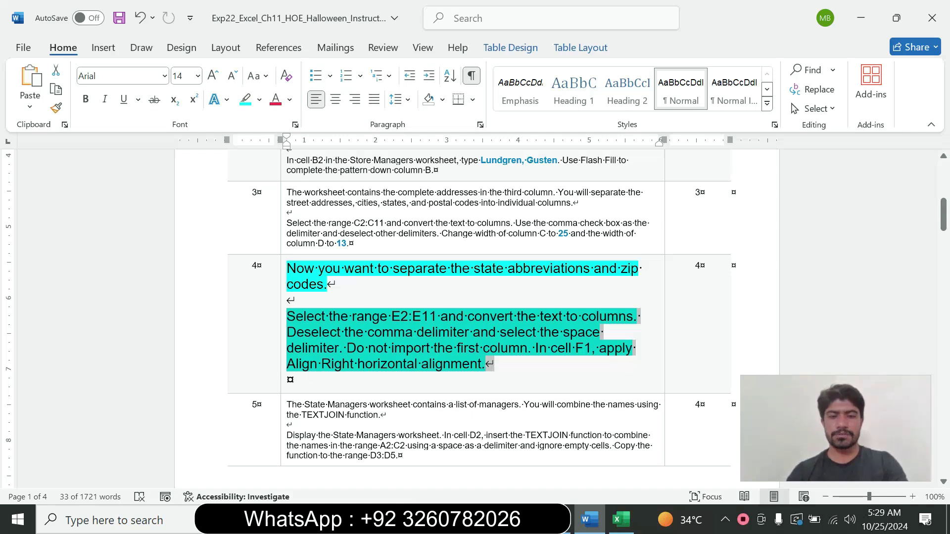
# Copy the range reference E2:E11 from the step 4 instruction and use it to select that range in the Excel workbook.
pyautogui.click(415, 348)
pyautogui.moveTo(391, 316); pyautogui.dragTo(434, 320)
pyautogui.hotkey('ctrl', 'c')
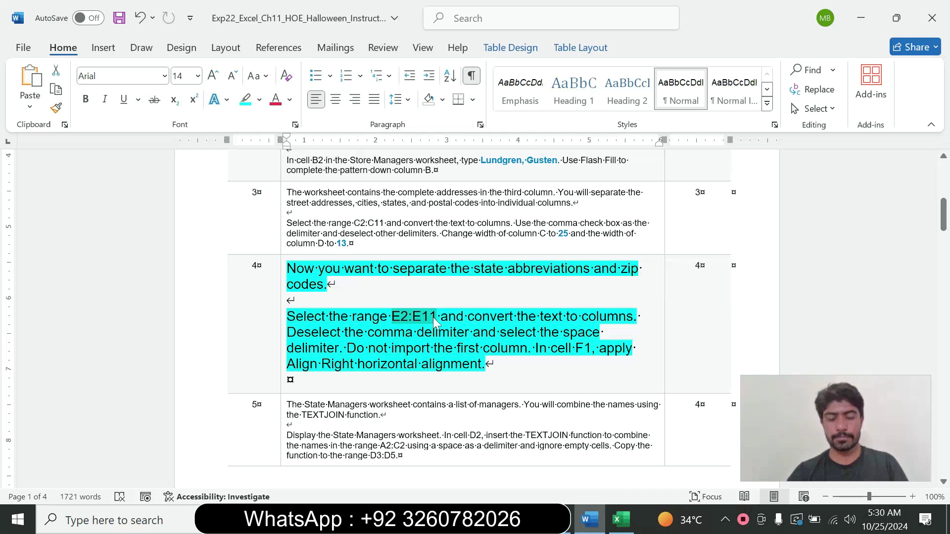
pyautogui.click(621, 519)
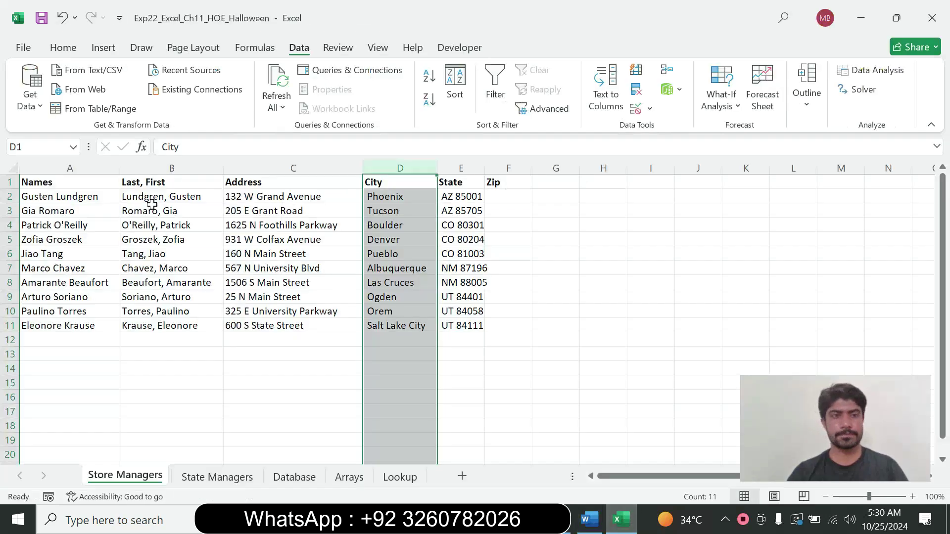
pyautogui.click(38, 147)
pyautogui.hotkey('ctrl', 'v')
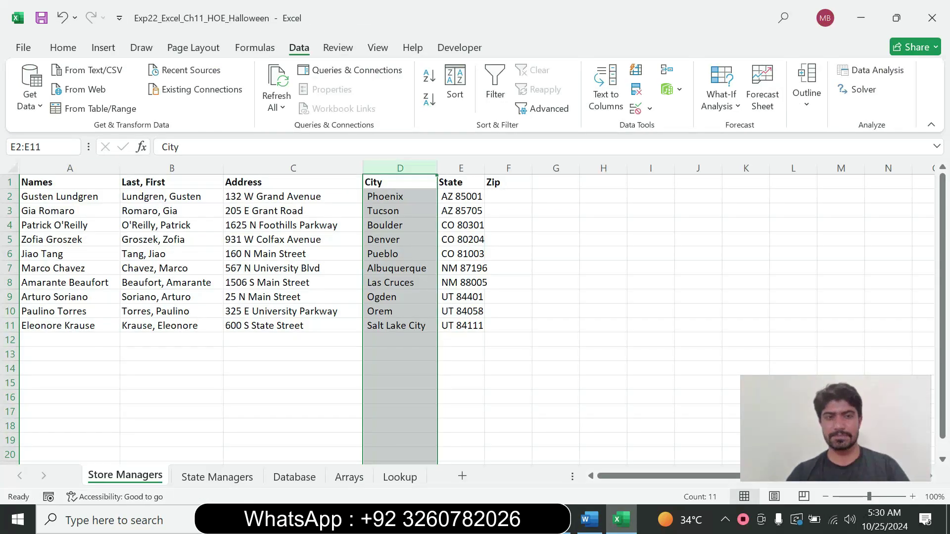
pyautogui.press('Return')
# Recheck the instruction in Word, and in Excel start Text to Columns on the selected range as delimited data, with space as the only delimiter.
pyautogui.click(589, 520)
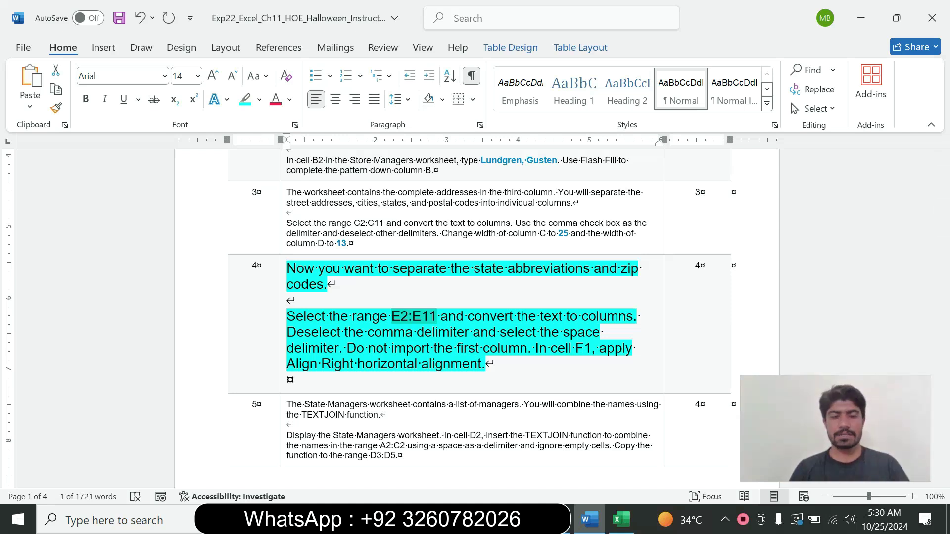
pyautogui.click(621, 519)
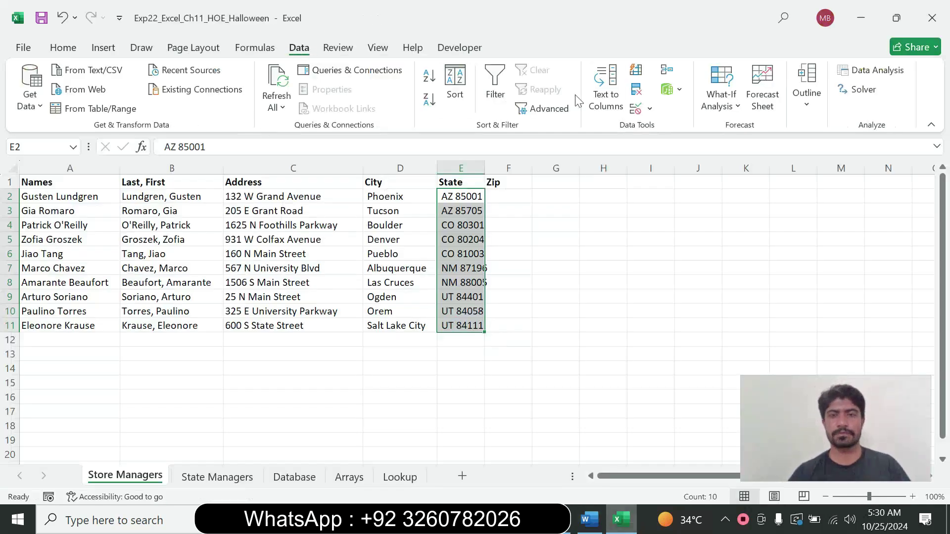
pyautogui.click(606, 99)
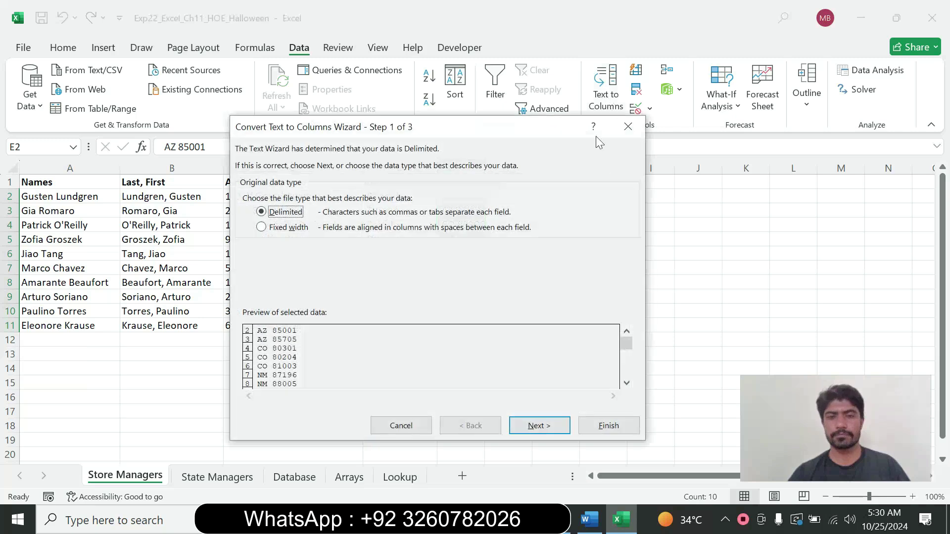
pyautogui.click(539, 425)
pyautogui.click(589, 520)
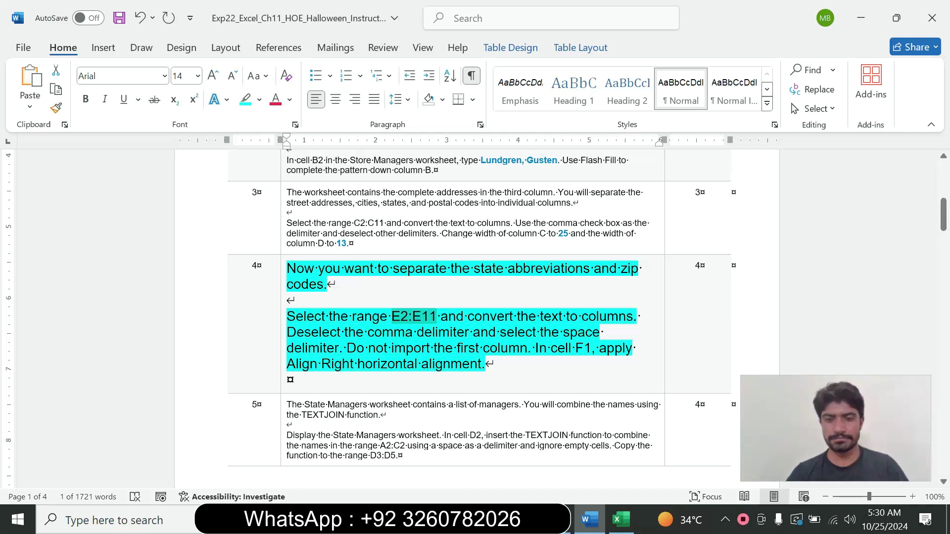
pyautogui.click(621, 520)
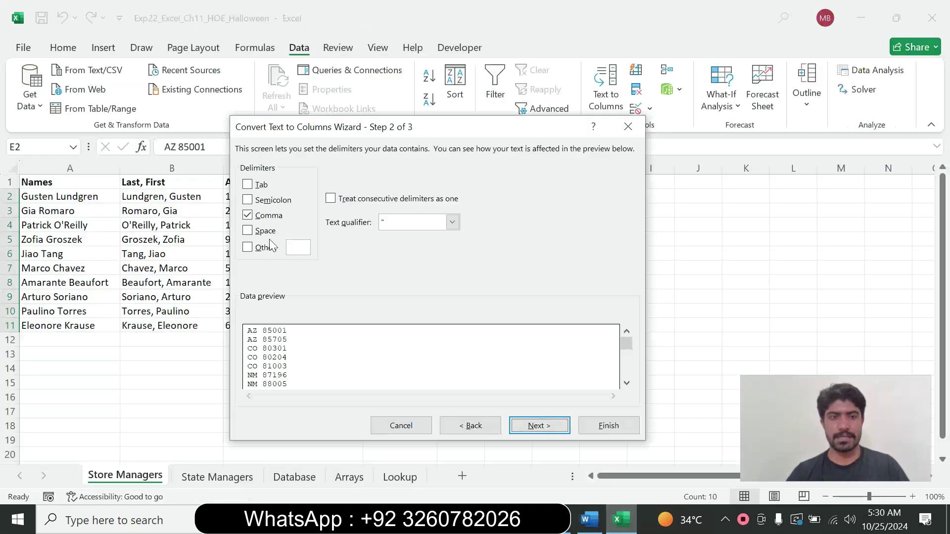
pyautogui.click(247, 231)
pyautogui.click(589, 519)
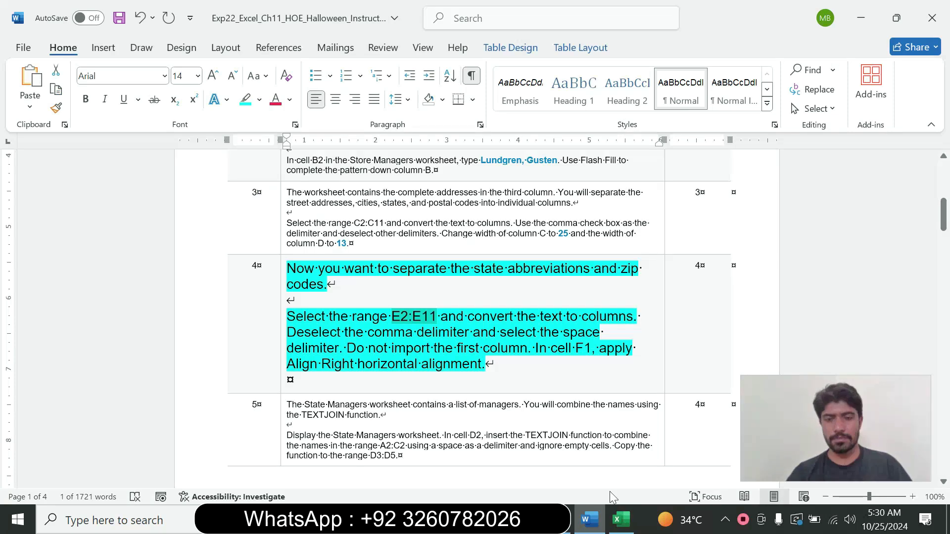
pyautogui.click(620, 520)
pyautogui.click(247, 215)
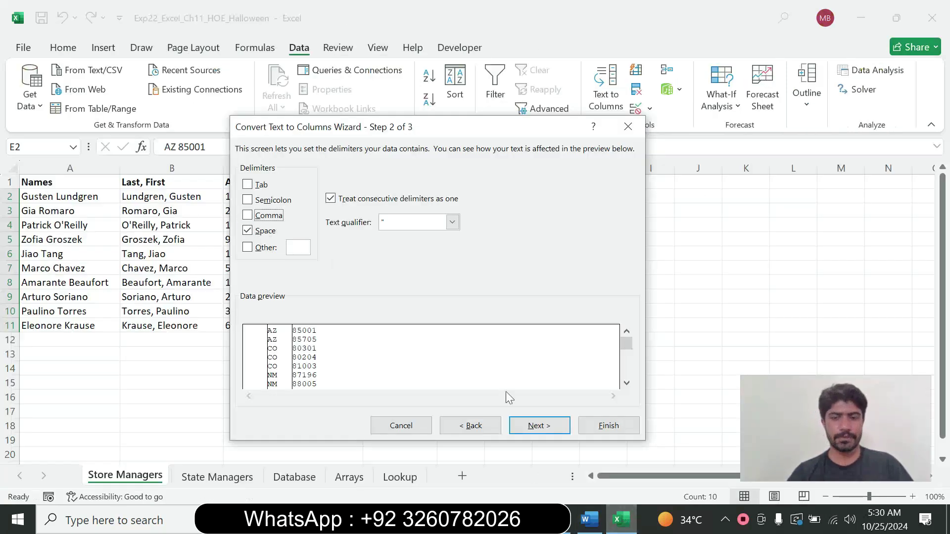
# Recheck the instruction in Word, and in Excel exclude the first column from the import and finish the text conversion.
pyautogui.click(589, 519)
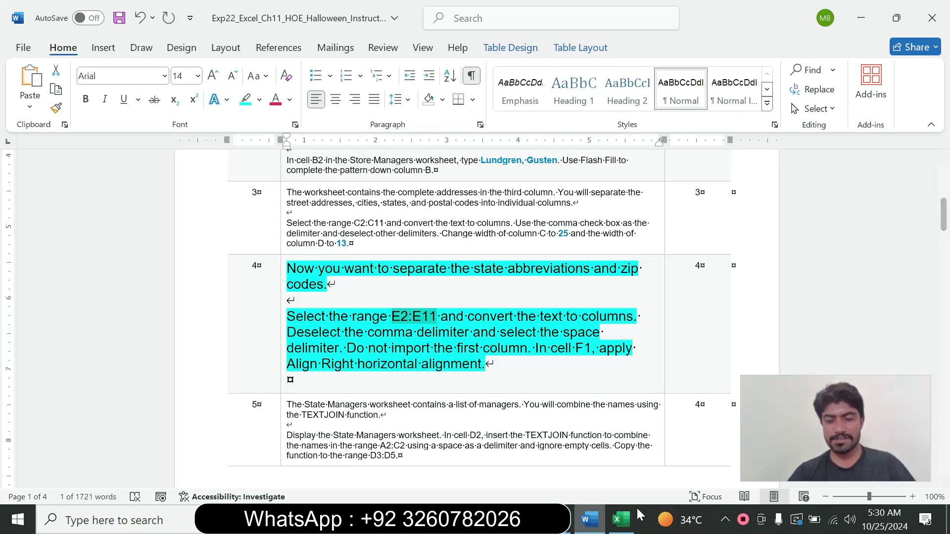
pyautogui.click(620, 520)
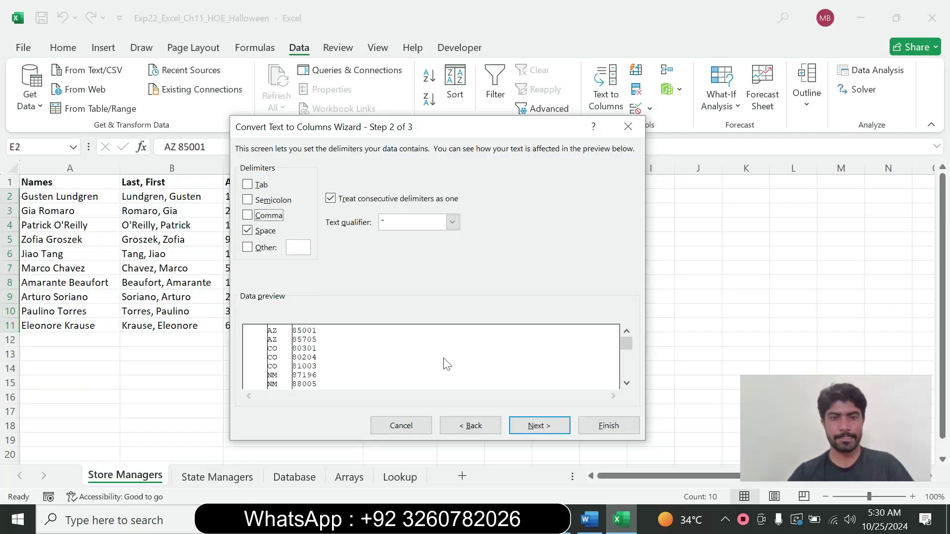
pyautogui.click(540, 425)
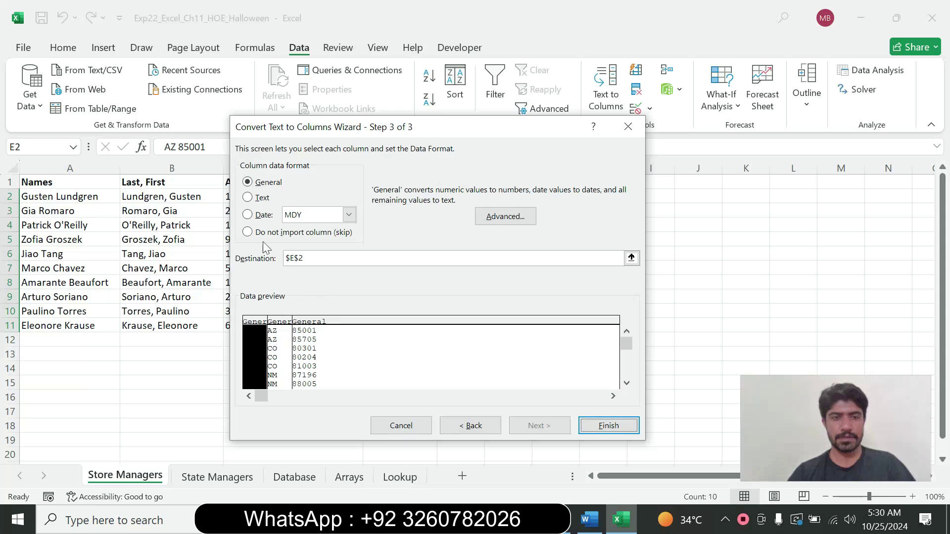
pyautogui.click(248, 232)
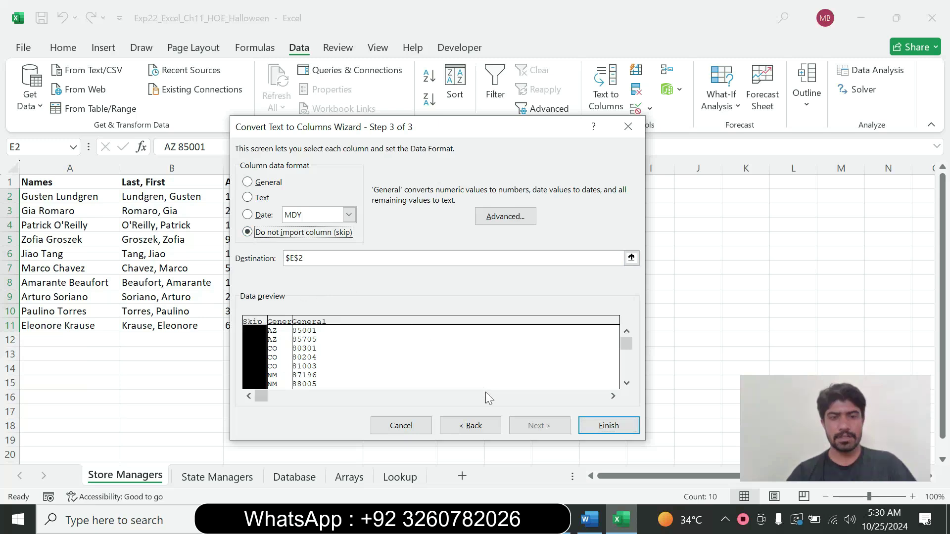
pyautogui.click(589, 519)
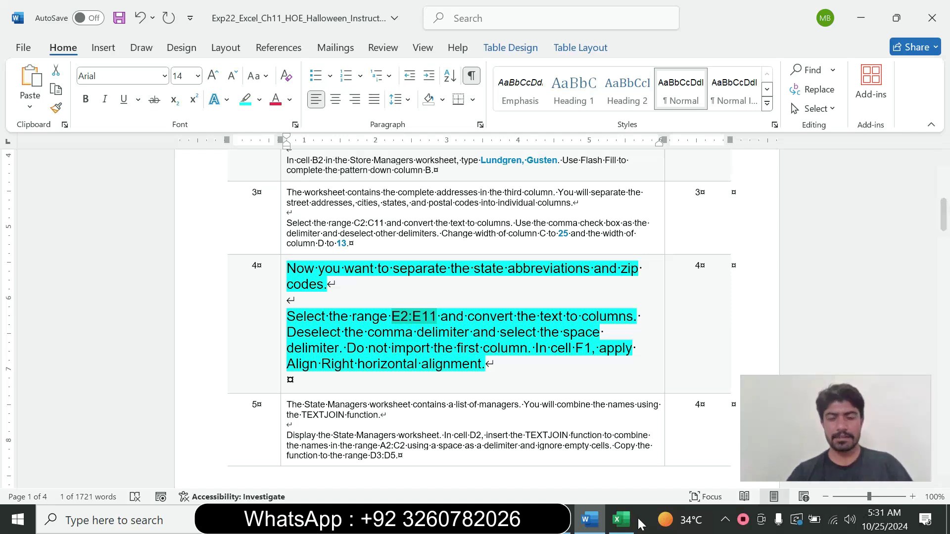
pyautogui.click(622, 520)
pyautogui.click(595, 428)
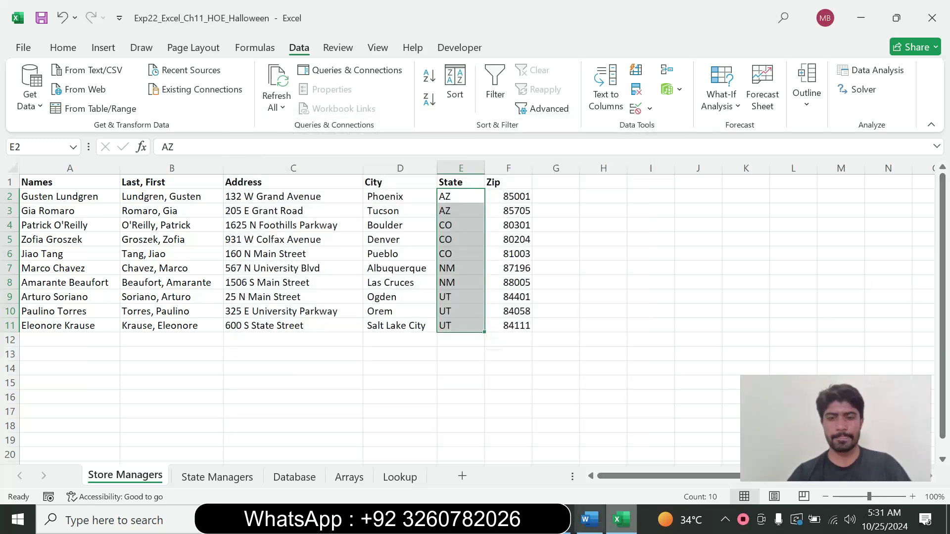
# Check the alignment instruction in Word, and in Excel apply Align Right to the Zip heading in cell F1.
pyautogui.click(589, 521)
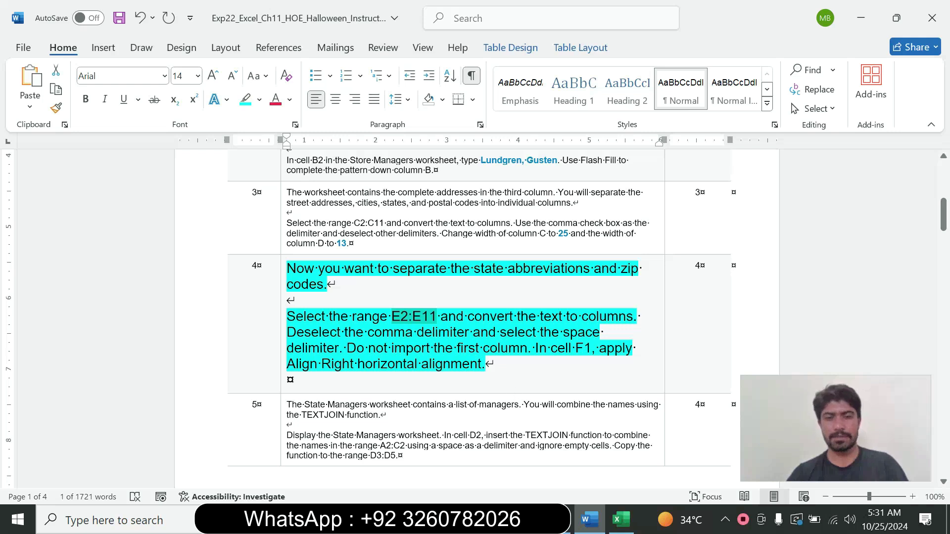
pyautogui.click(621, 519)
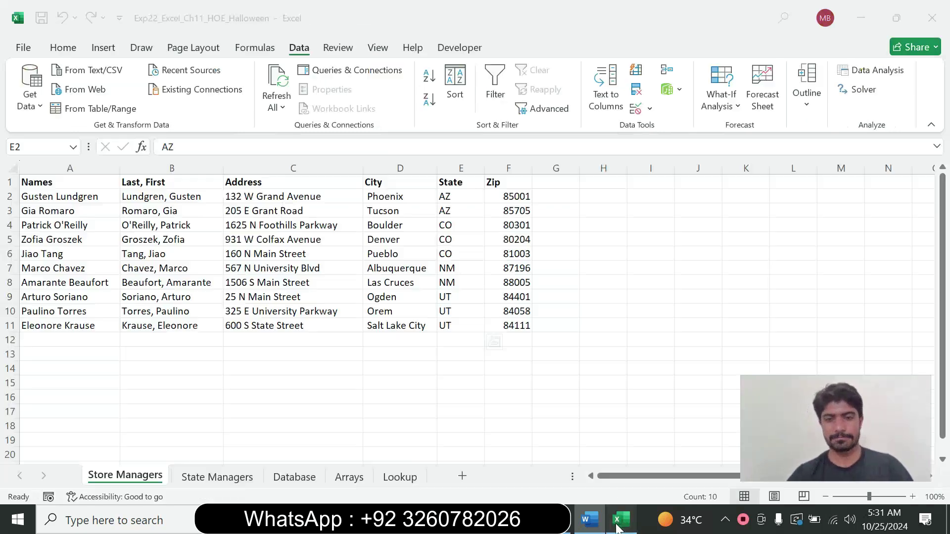
pyautogui.click(514, 193)
pyautogui.click(512, 182)
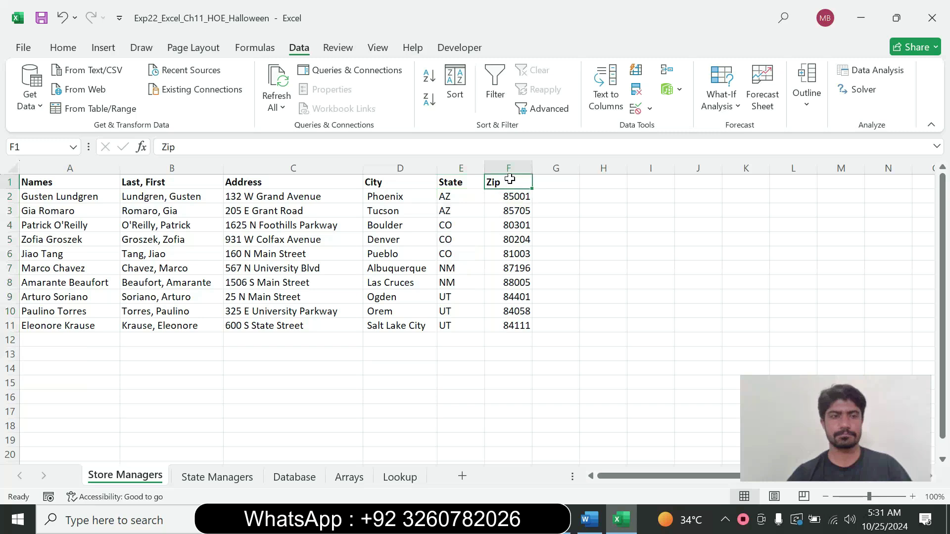
pyautogui.click(64, 48)
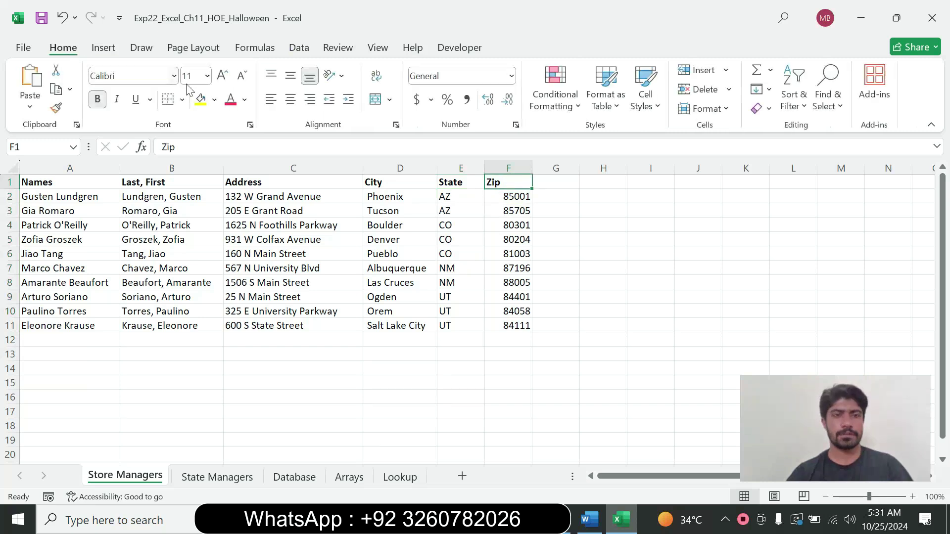
pyautogui.click(310, 100)
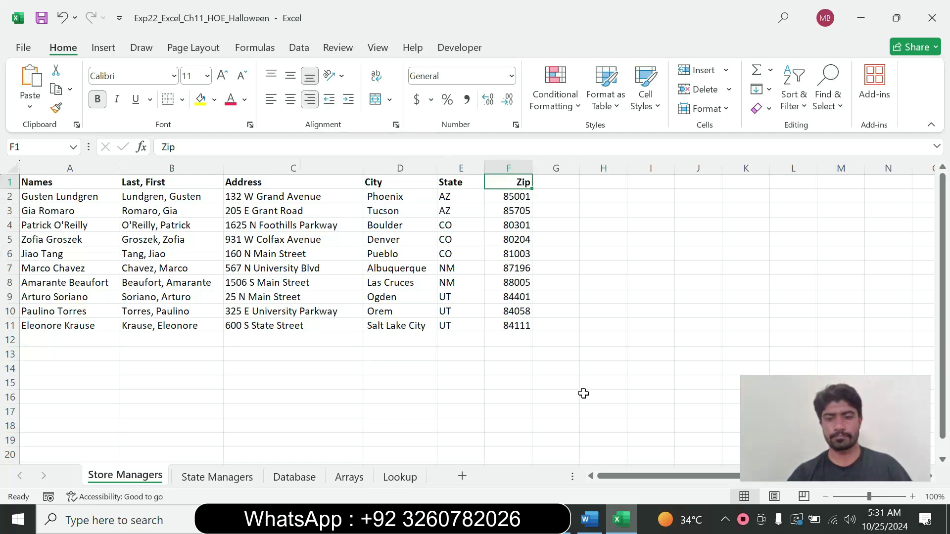
# Switch to Word, return the step 4 instruction text to 9 pt and remove its highlight.
pyautogui.click(590, 520)
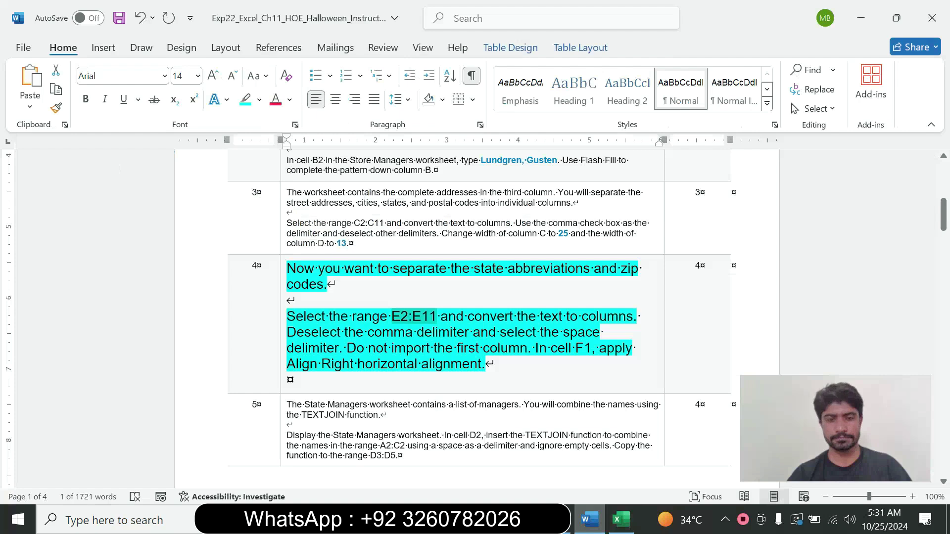
pyautogui.click(282, 356)
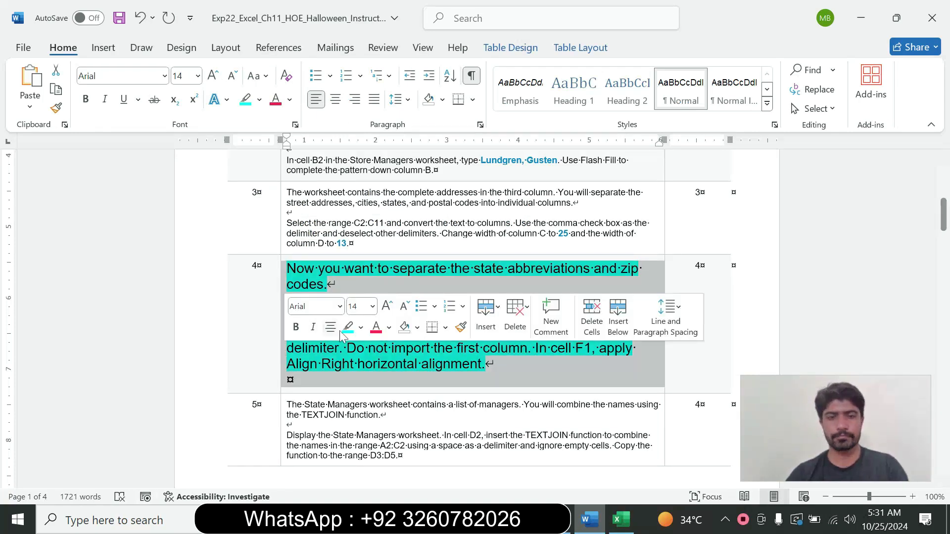
pyautogui.click(372, 306)
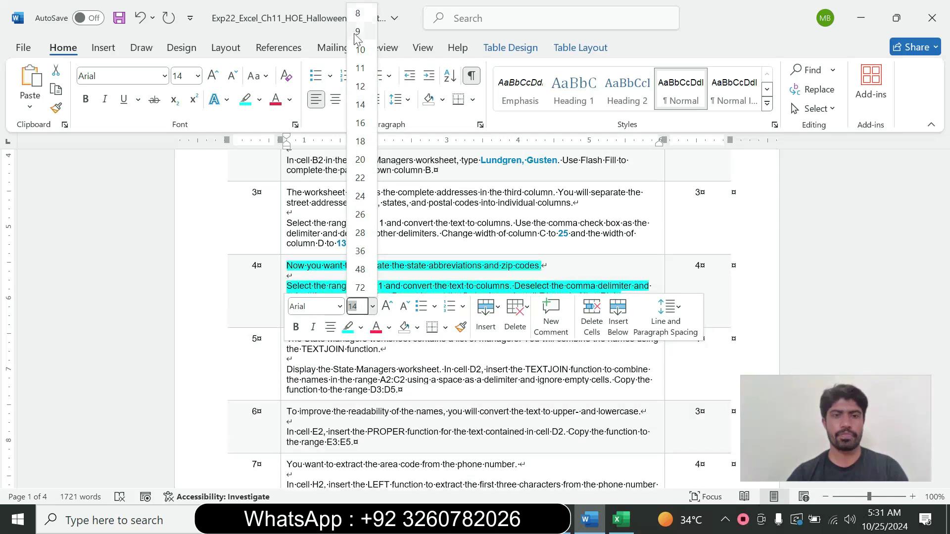
pyautogui.click(358, 31)
pyautogui.click(259, 99)
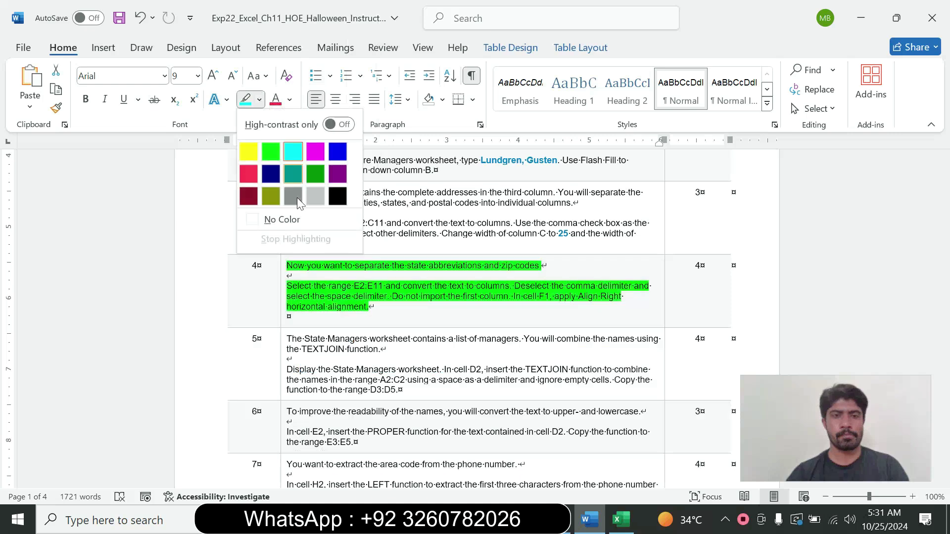
pyautogui.click(297, 220)
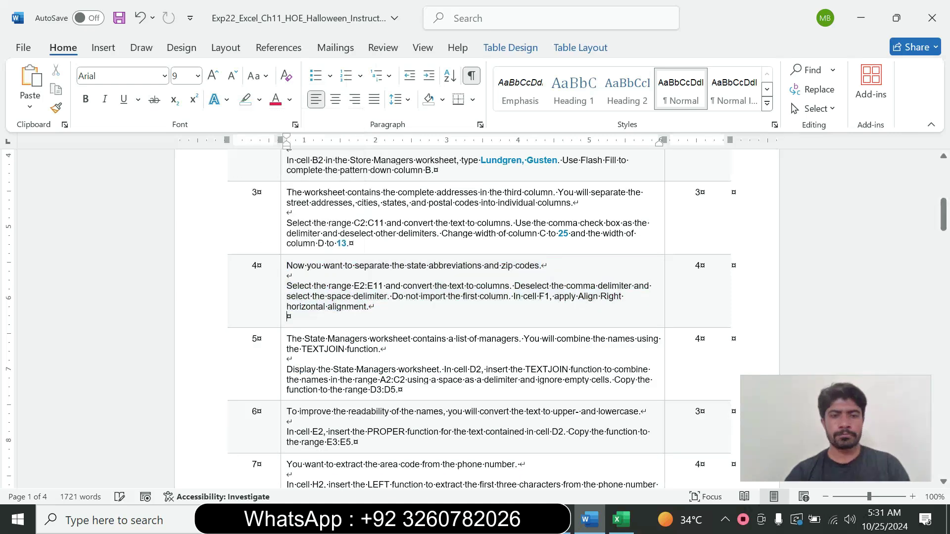
# Enlarge the step 5 instruction text to 16 pt, highlight it in turquoise, and bring the whole instruction into view.
pyautogui.click(280, 370)
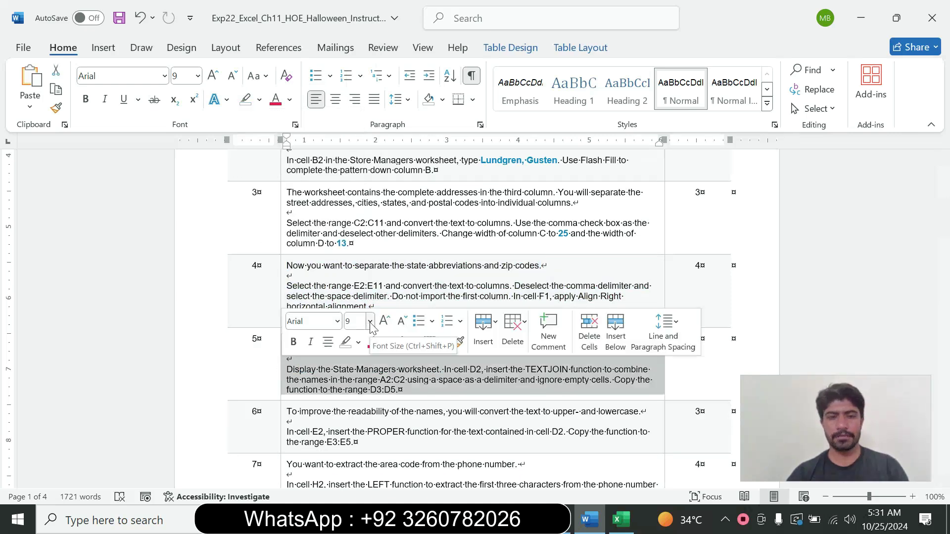
pyautogui.click(370, 321)
pyautogui.click(358, 138)
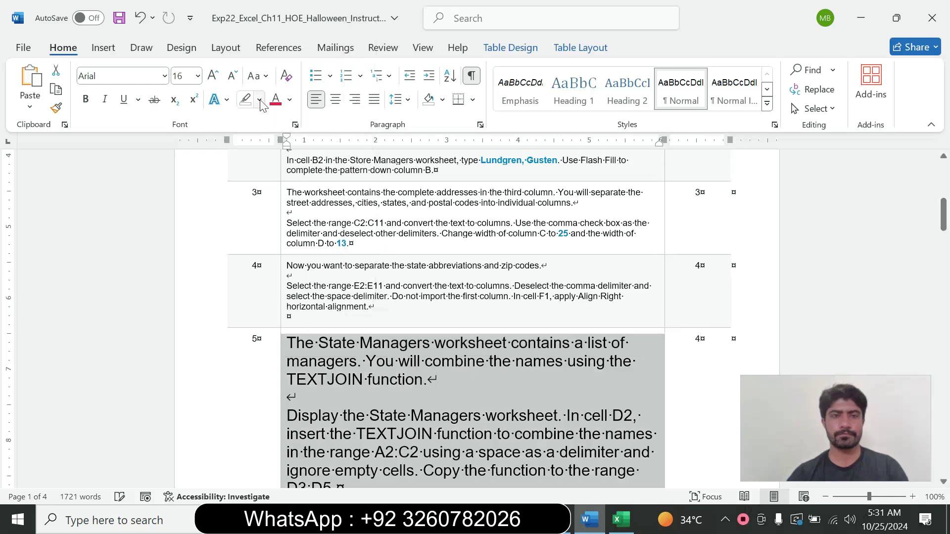
pyautogui.click(259, 100)
pyautogui.click(293, 151)
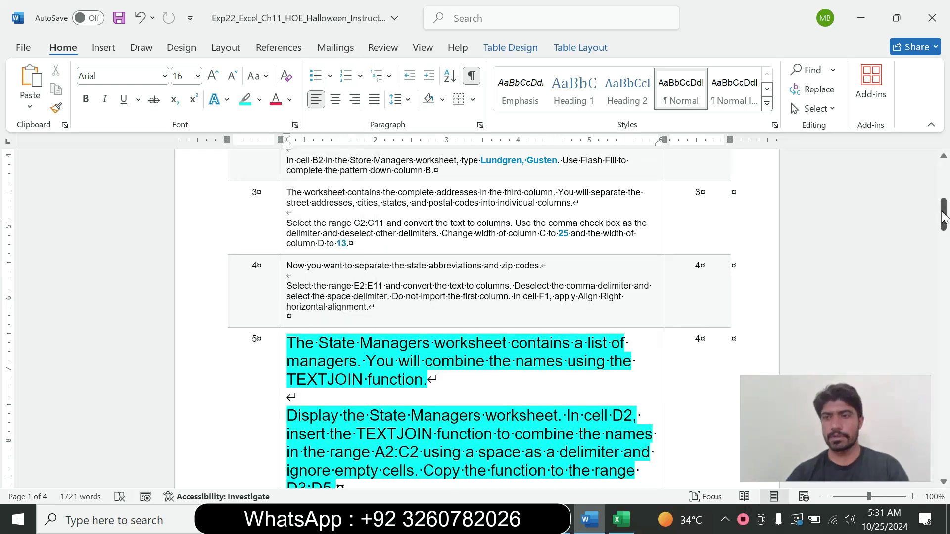
pyautogui.moveTo(944, 218); pyautogui.dragTo(944, 232)
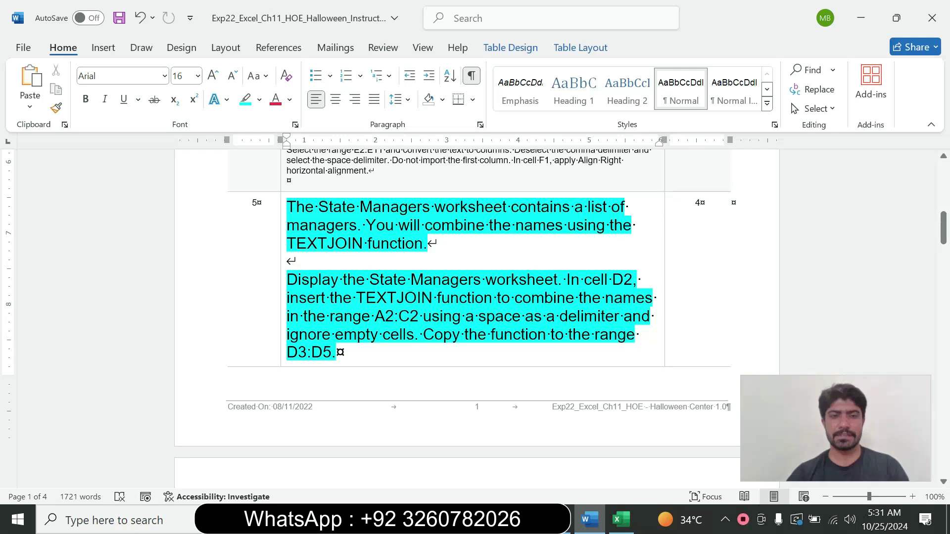
# Read the step 5 instruction in Word, and in Excel display the State Managers worksheet.
pyautogui.moveTo(295, 207); pyautogui.dragTo(426, 244)
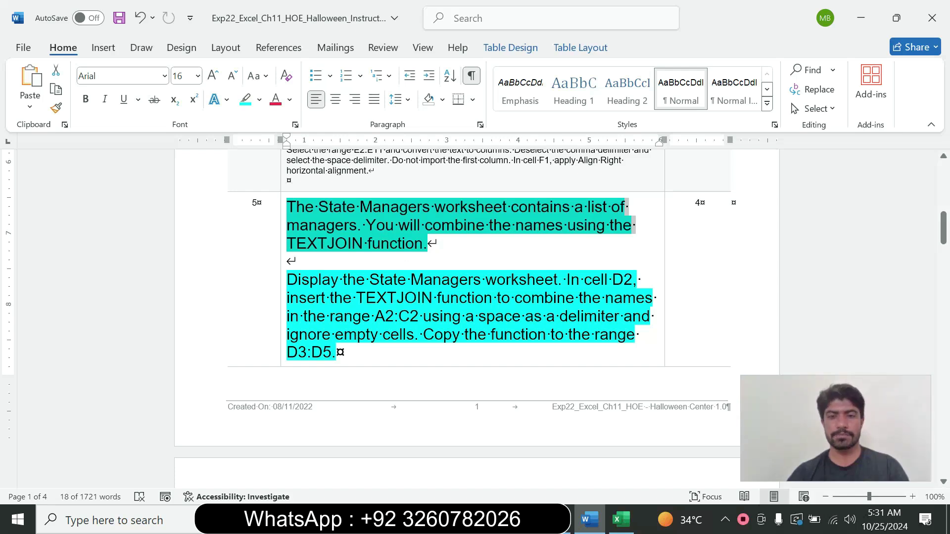
pyautogui.moveTo(287, 280); pyautogui.dragTo(413, 334)
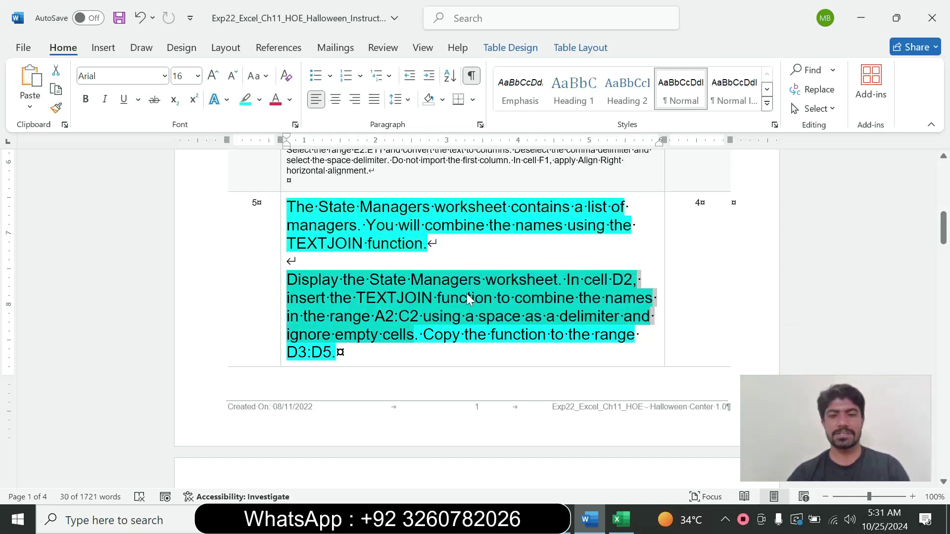
pyautogui.click(621, 520)
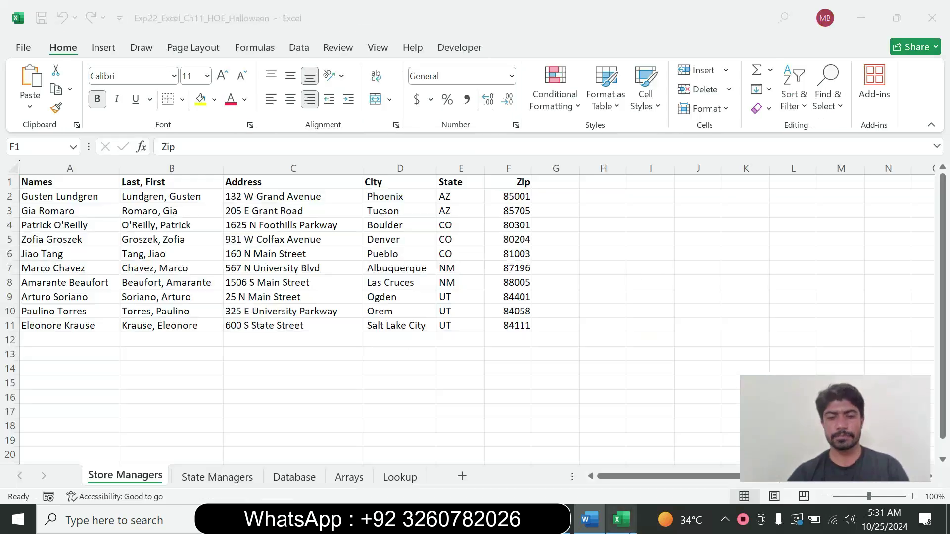
pyautogui.click(222, 480)
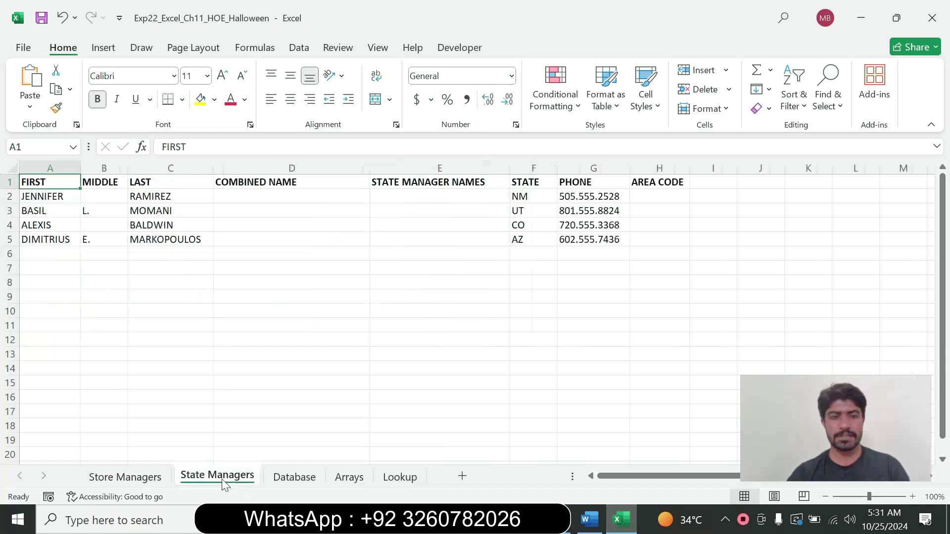
pyautogui.click(598, 527)
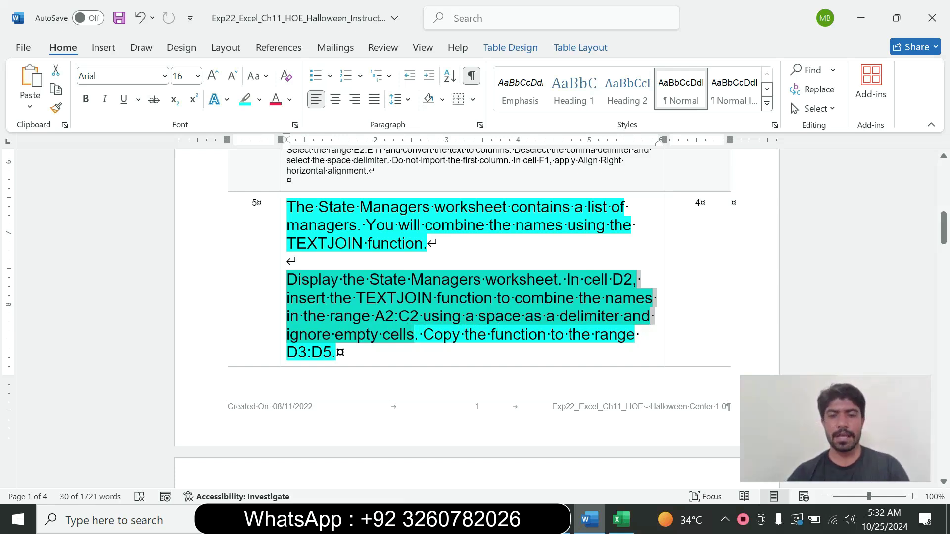
pyautogui.click(620, 520)
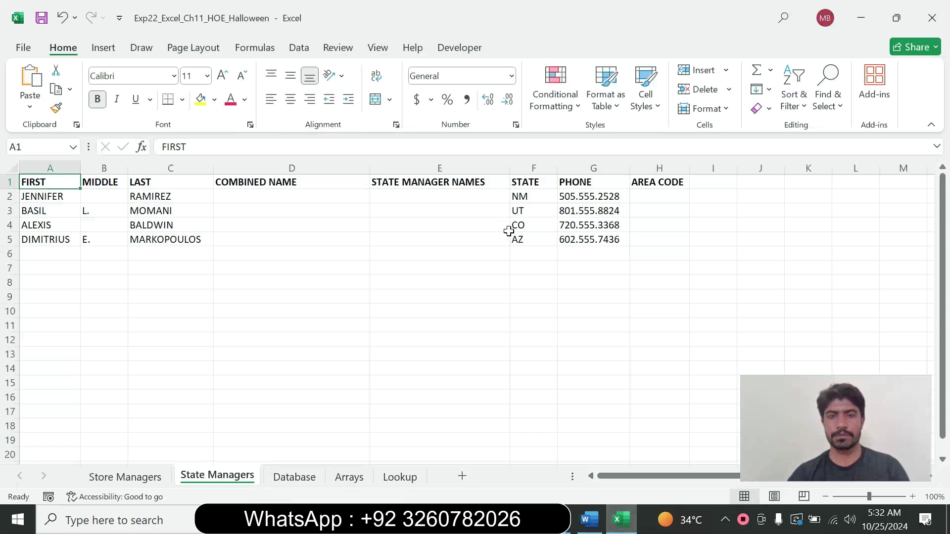
# Recheck the instruction in Word, and in Excel enter =TEXTJOIN(" ",TRUE,A2:C2) in cell D2 of the State Managers worksheet.
pyautogui.click(273, 197)
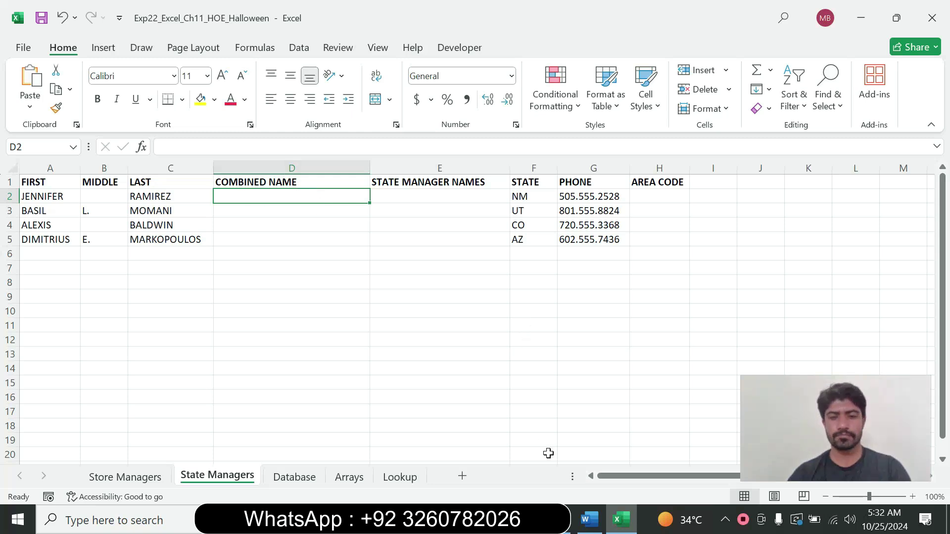
pyautogui.click(589, 519)
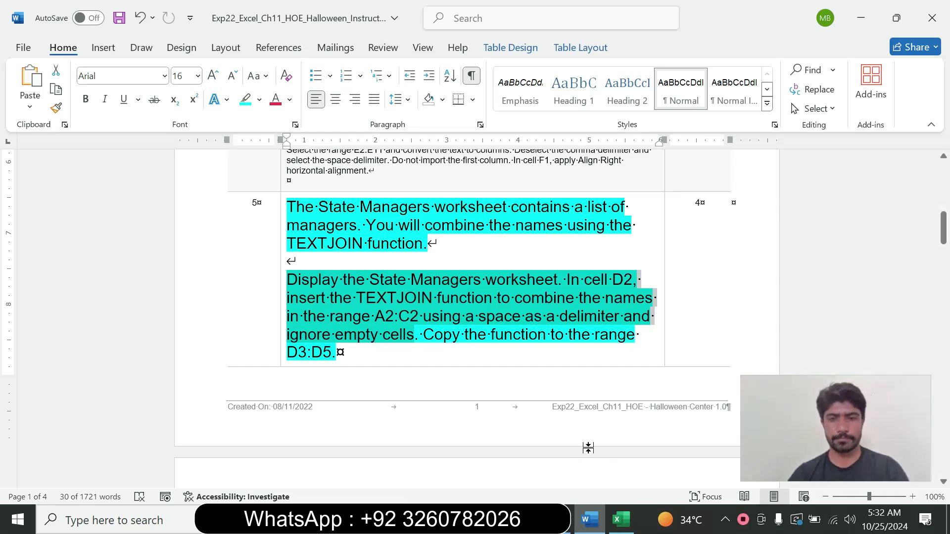
pyautogui.click(624, 520)
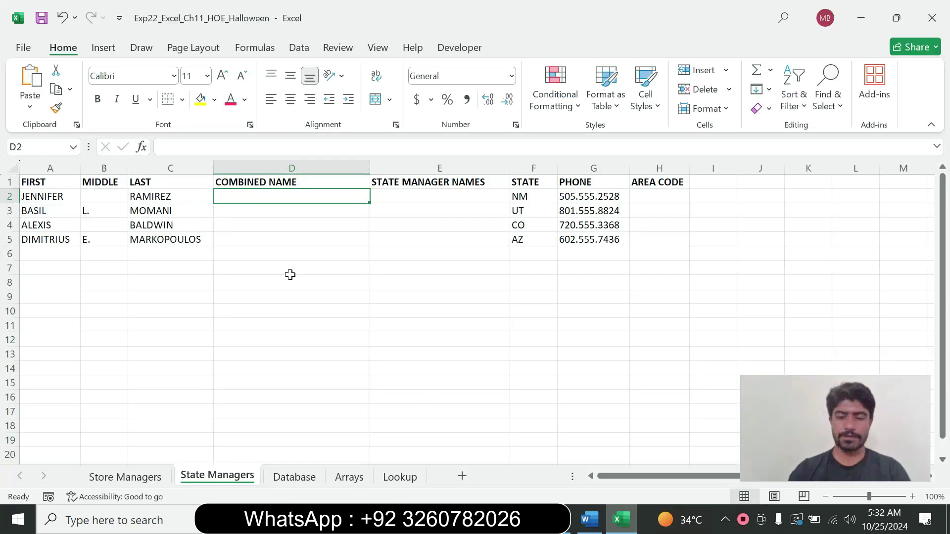
pyautogui.write('=text')
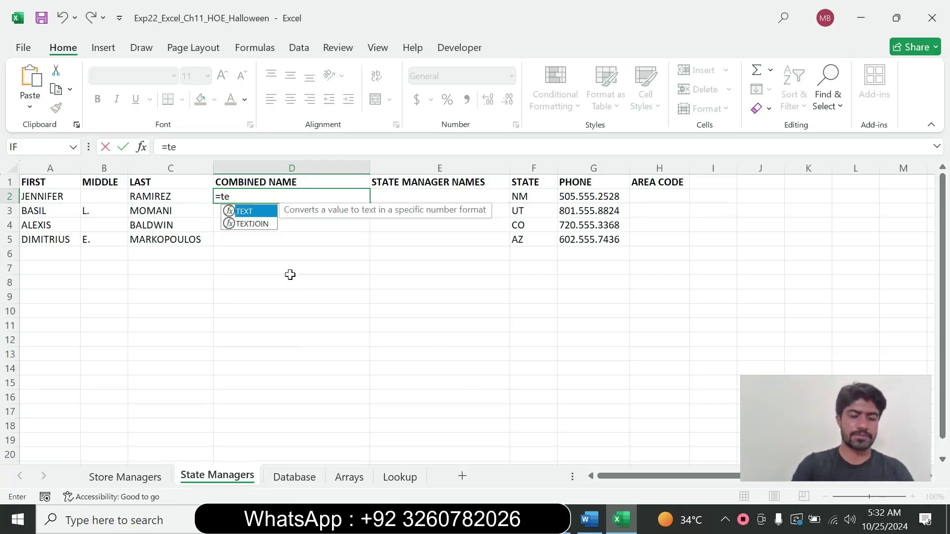
pyautogui.doubleClick(253, 225)
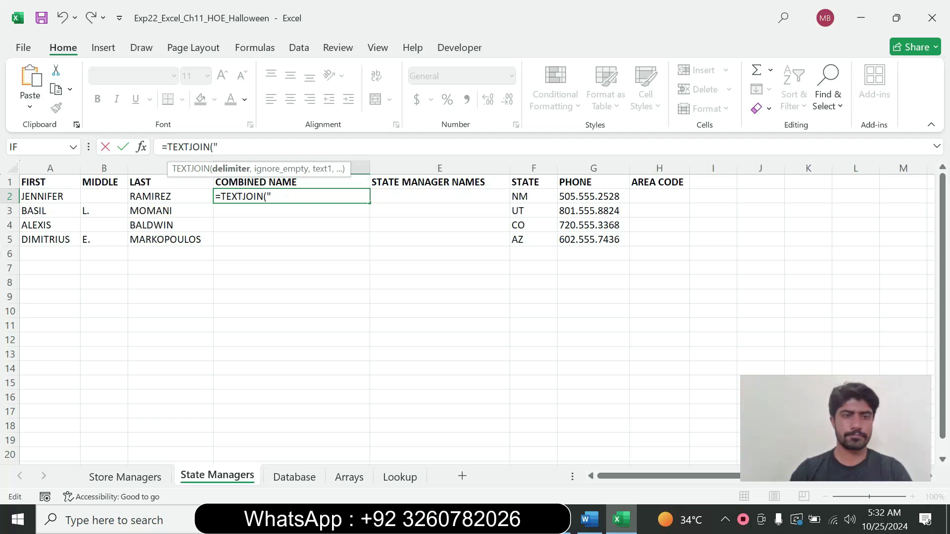
pyautogui.write('" ",TRUE')
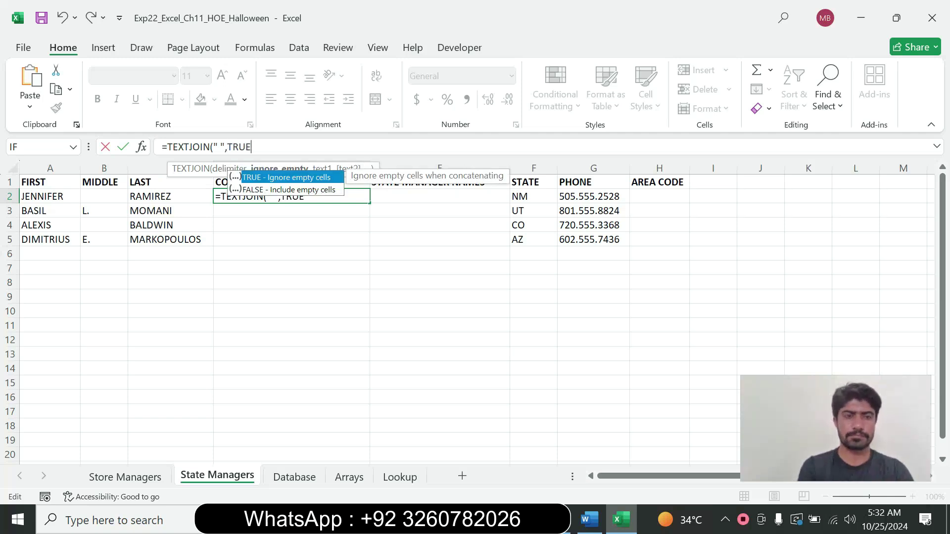
pyautogui.write(',')
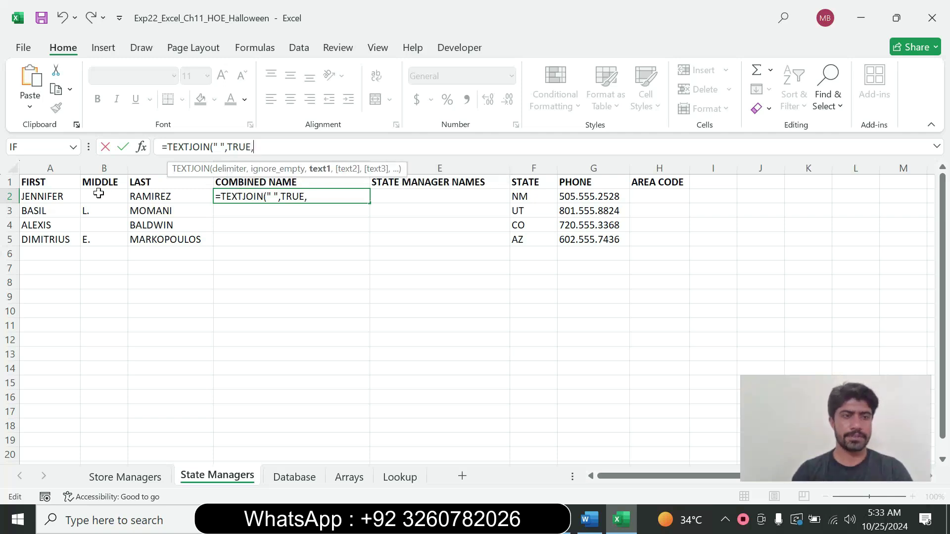
pyautogui.moveTo(58, 197); pyautogui.dragTo(133, 197)
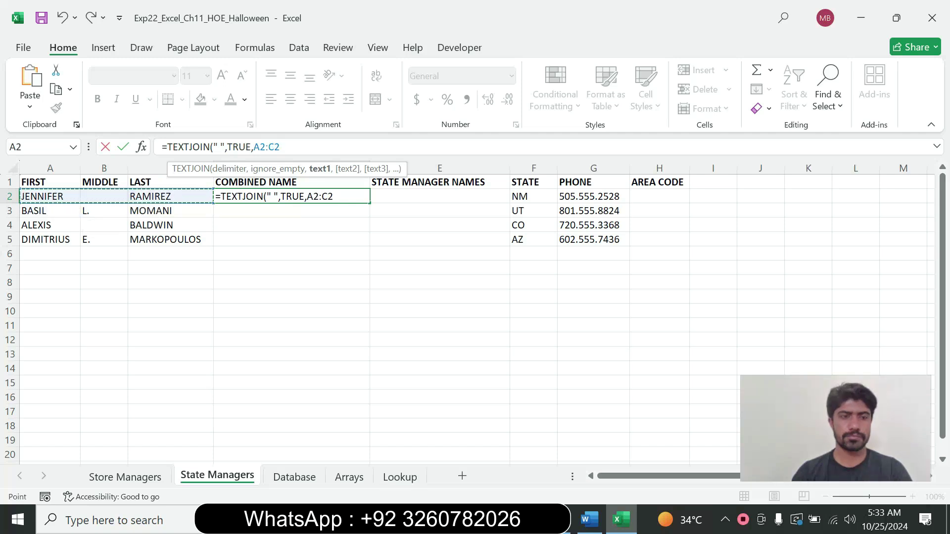
pyautogui.write(')')
pyautogui.press('Return')
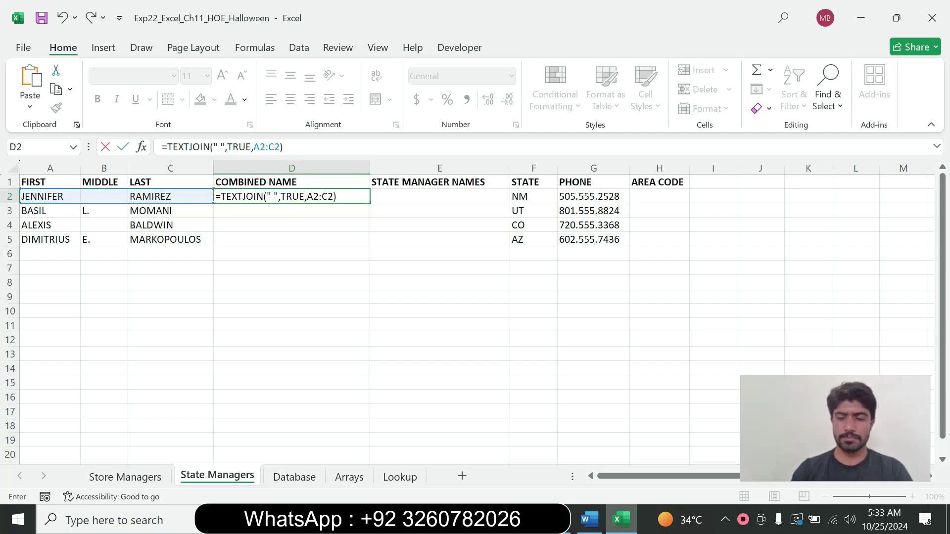
# Check the copy range in the Word instruction, and in Excel copy the TEXTJOIN function from D2 to D3:D5.
pyautogui.click(291, 197)
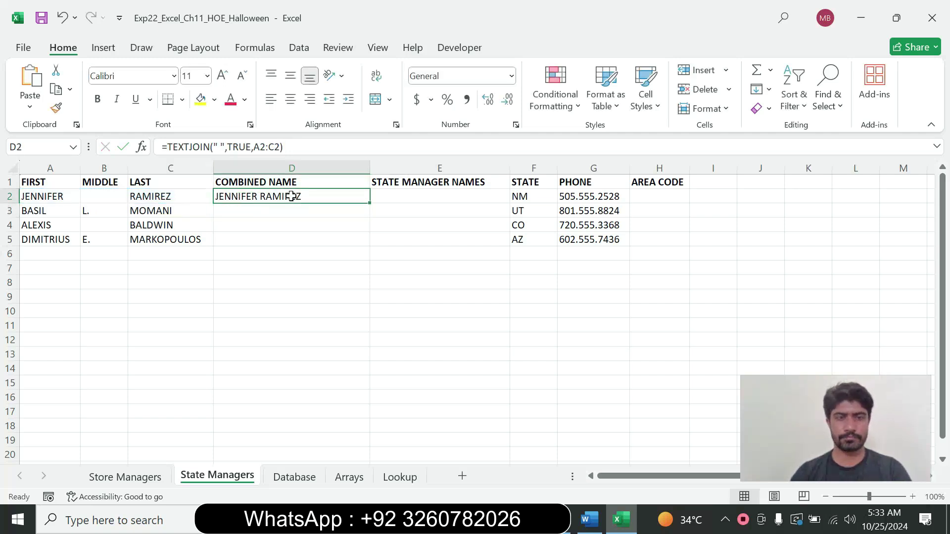
pyautogui.click(585, 526)
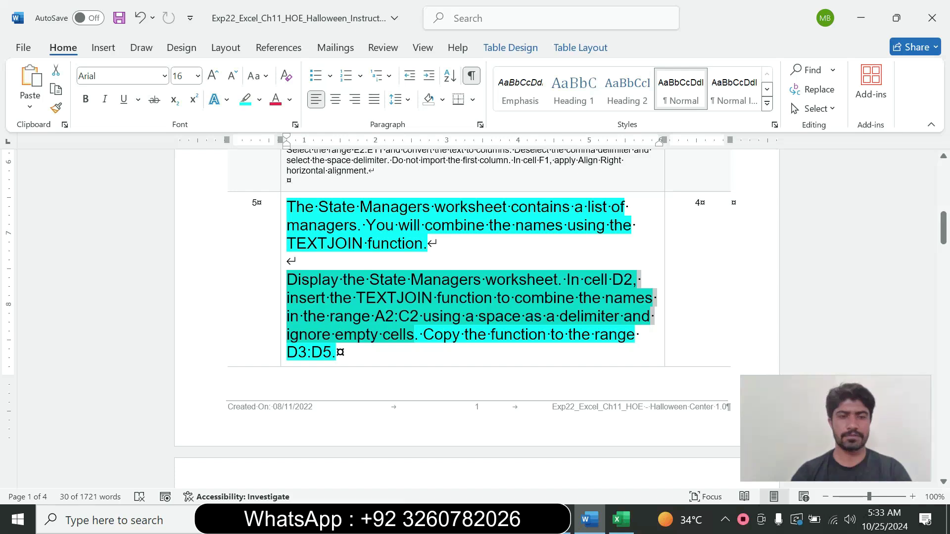
pyautogui.click(621, 519)
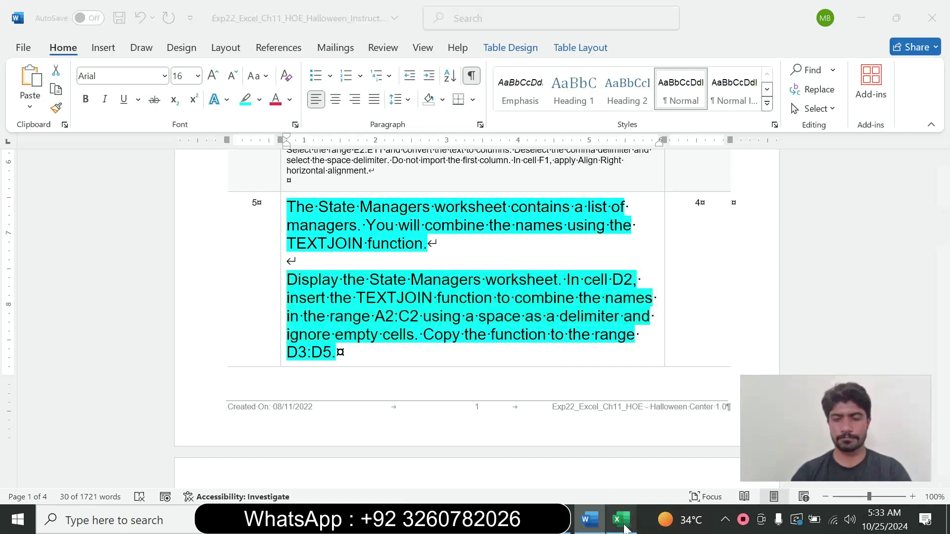
pyautogui.moveTo(370, 203); pyautogui.dragTo(371, 245)
pyautogui.click(473, 340)
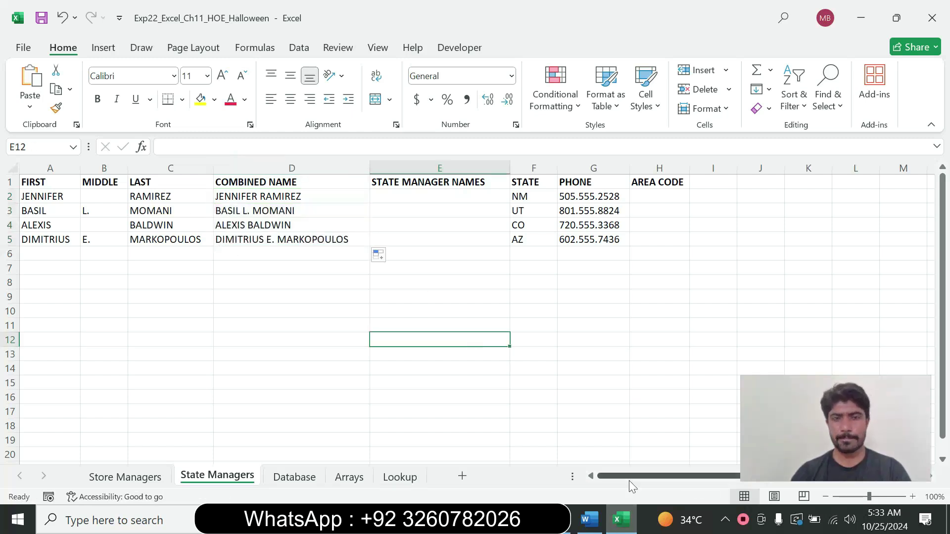
# Switch to Word, return the step 5 instruction text to 9 pt and remove its highlight.
pyautogui.click(589, 520)
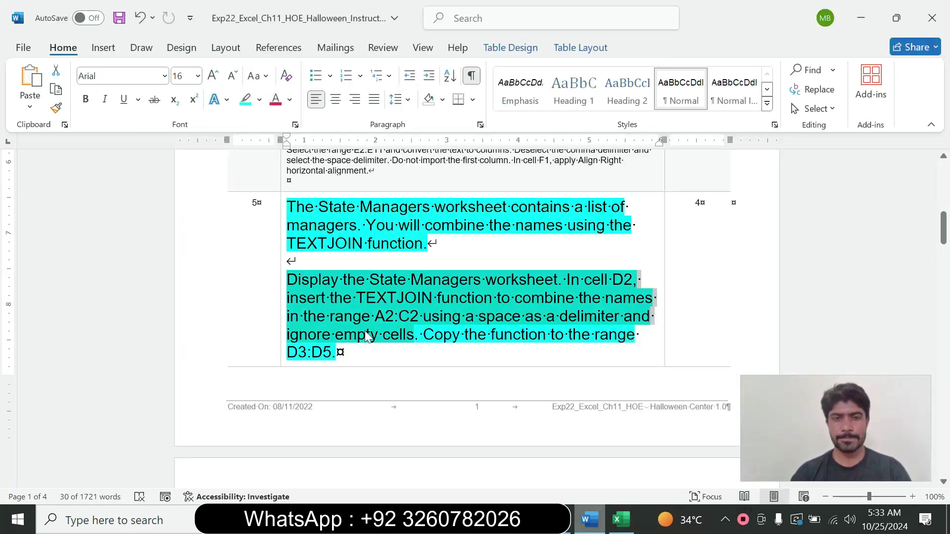
pyautogui.click(282, 309)
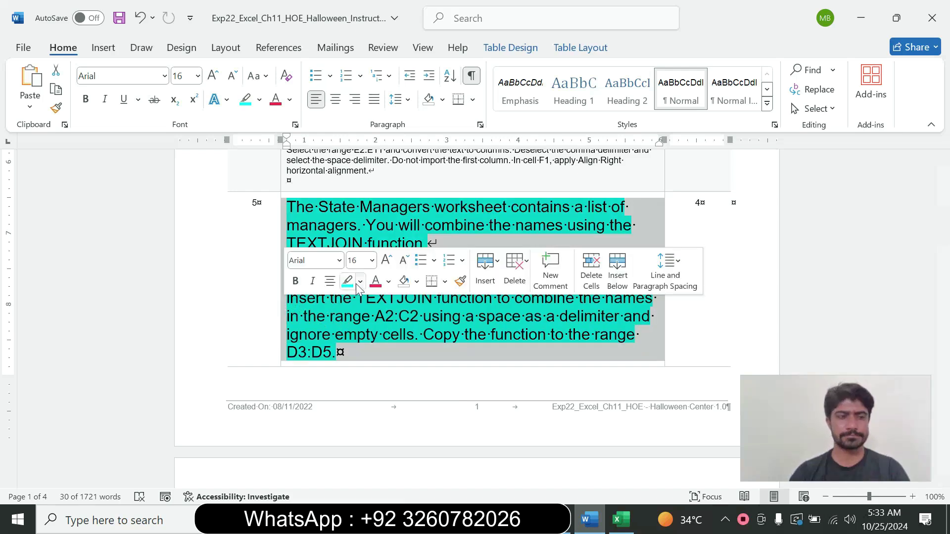
pyautogui.click(372, 260)
pyautogui.click(358, 29)
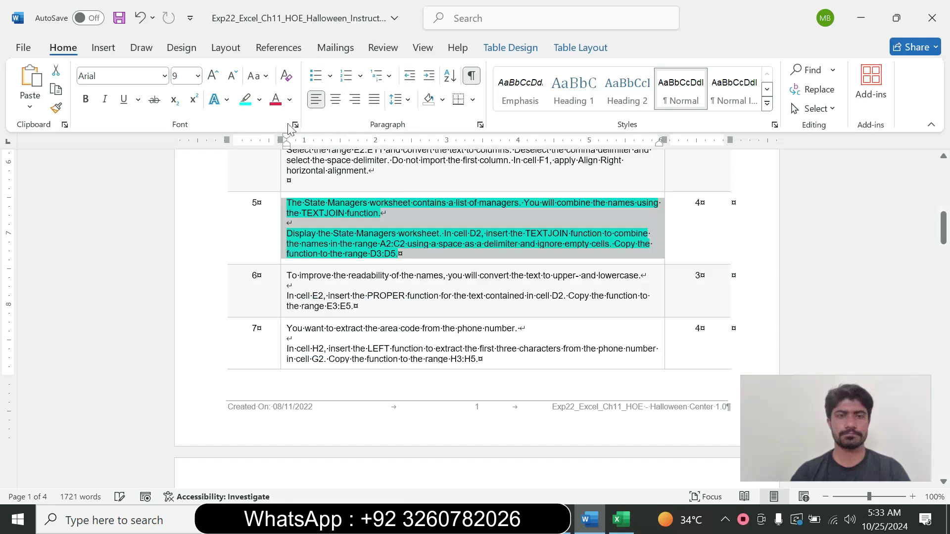
pyautogui.click(259, 100)
pyautogui.click(282, 219)
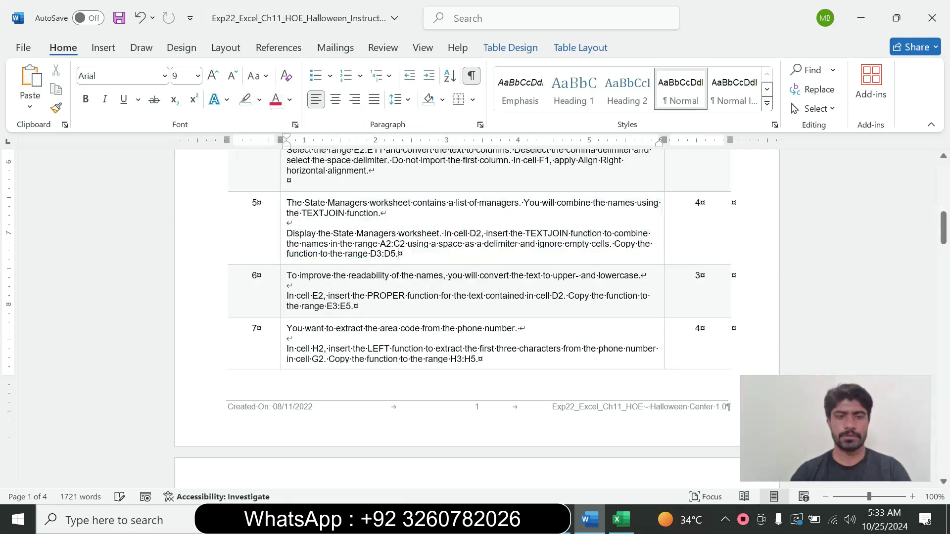
# Enlarge the step 6 instruction text to 14 pt and highlight it in turquoise.
pyautogui.click(281, 302)
pyautogui.click(371, 254)
pyautogui.click(367, 107)
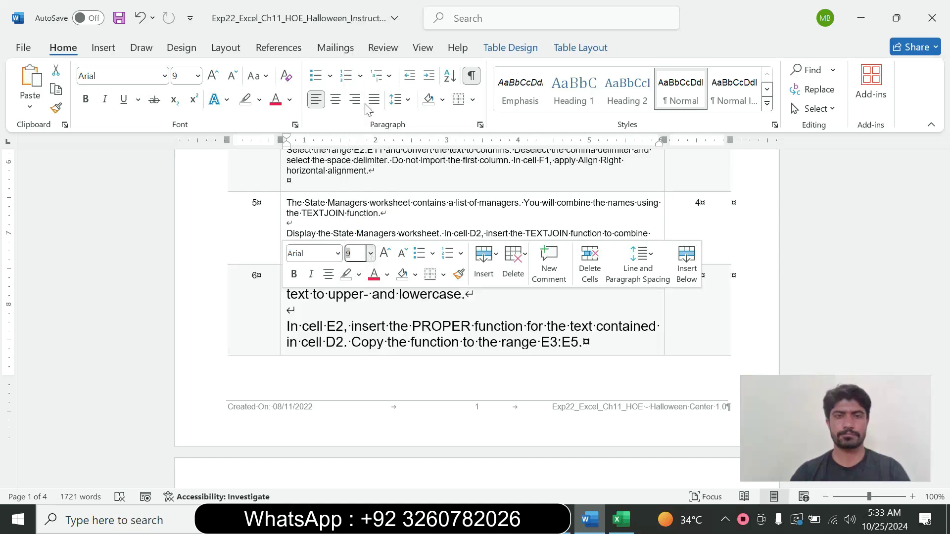
pyautogui.click(259, 100)
pyautogui.click(287, 151)
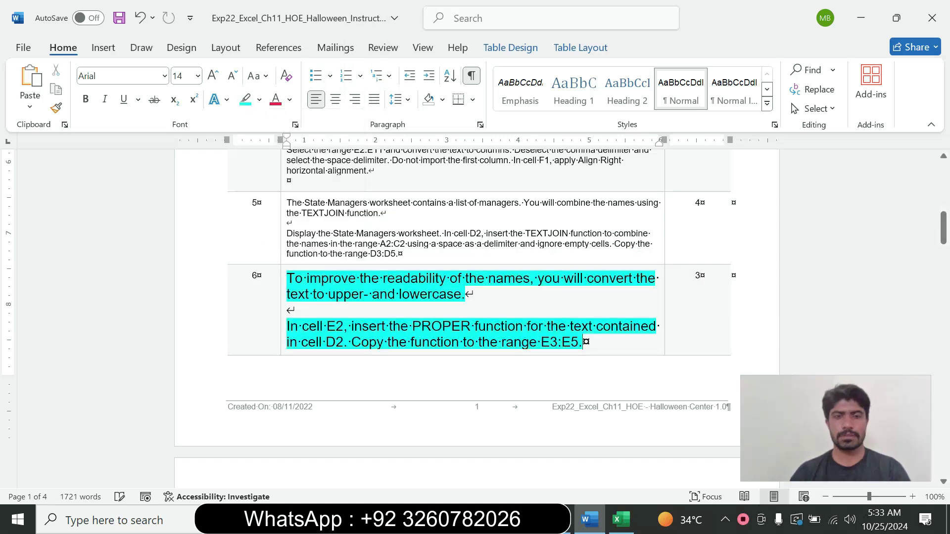
# Read the step 6 instruction in Word, and in Excel enter =PROPER(D2) in cell E2 of the State Managers worksheet.
pyautogui.moveTo(288, 279); pyautogui.dragTo(474, 294)
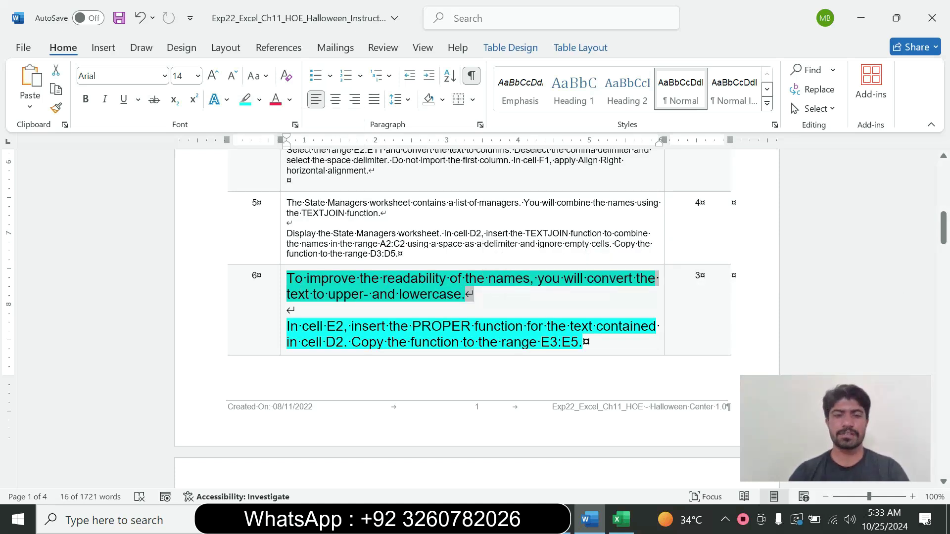
pyautogui.moveTo(290, 327); pyautogui.dragTo(583, 343)
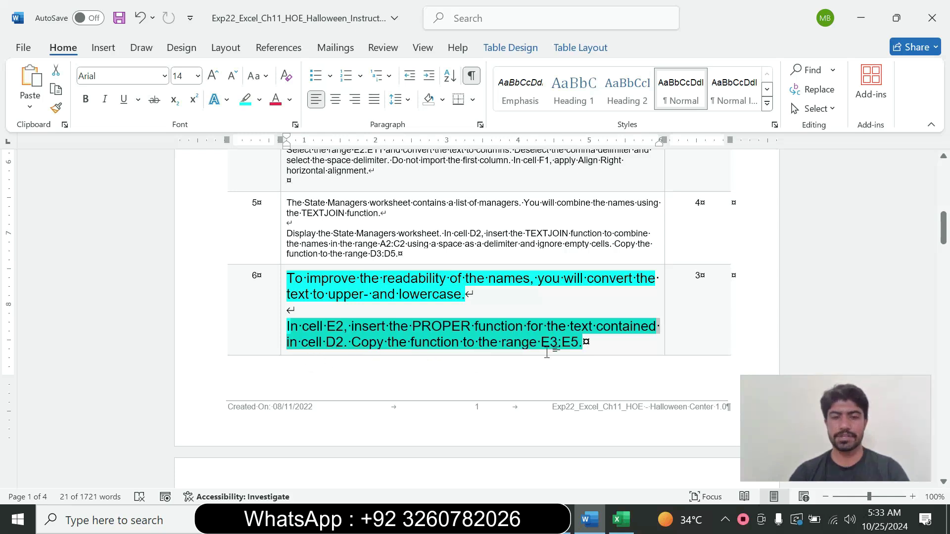
pyautogui.click(426, 342)
pyautogui.moveTo(301, 326); pyautogui.dragTo(476, 328)
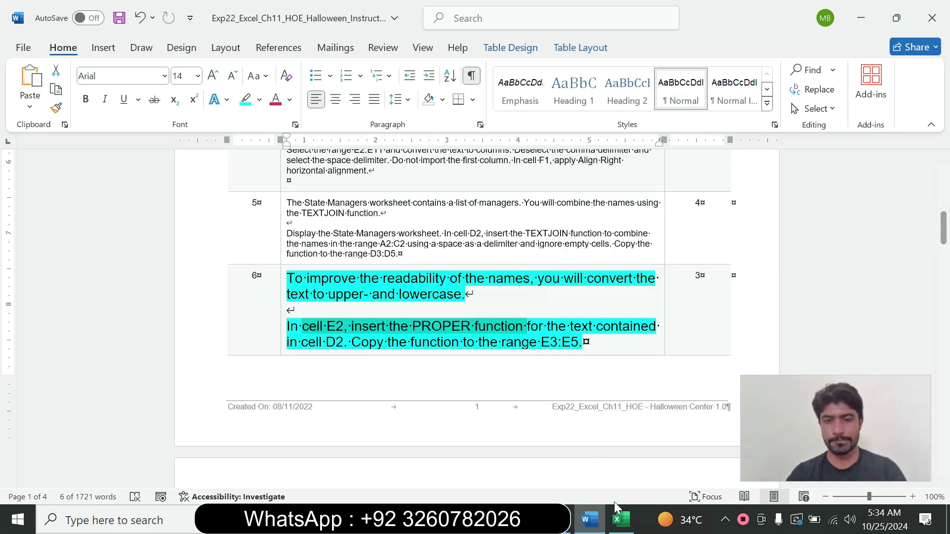
pyautogui.click(620, 518)
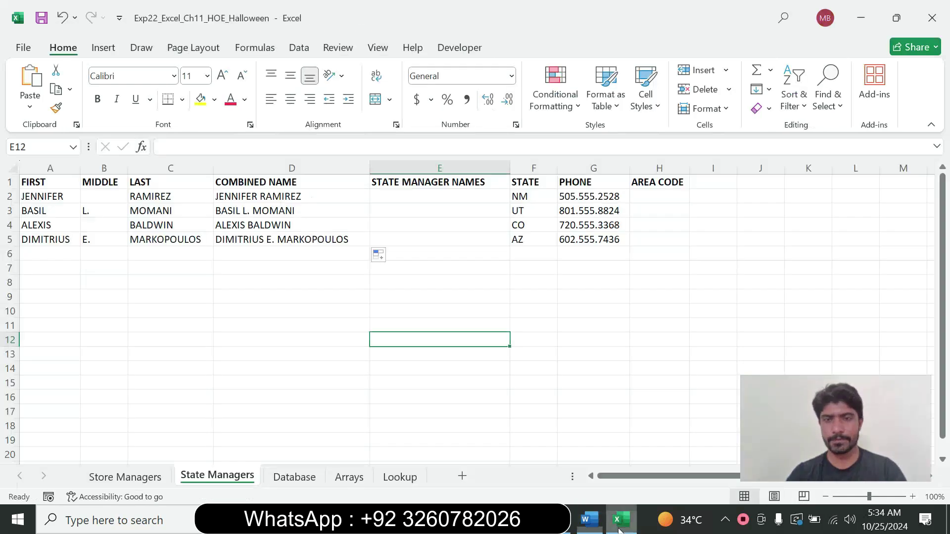
pyautogui.click(425, 196)
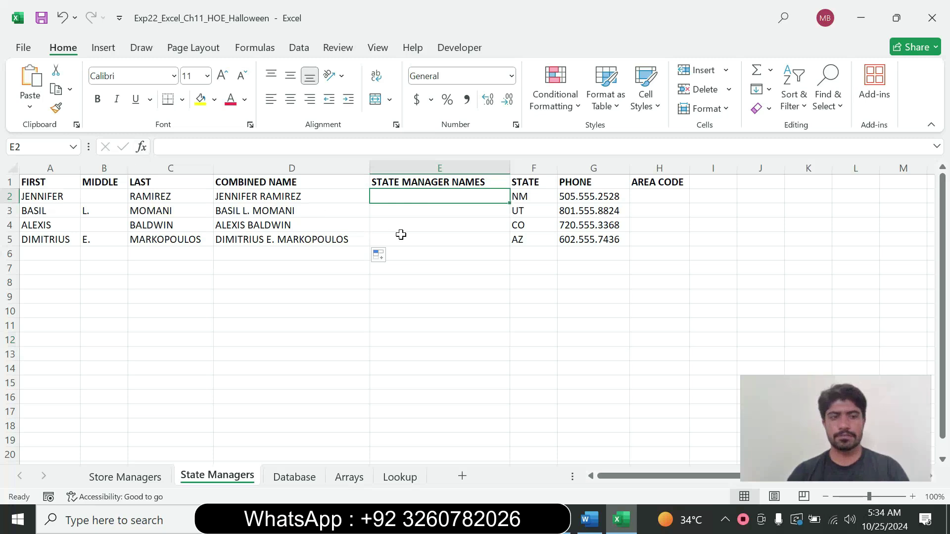
pyautogui.write('=')
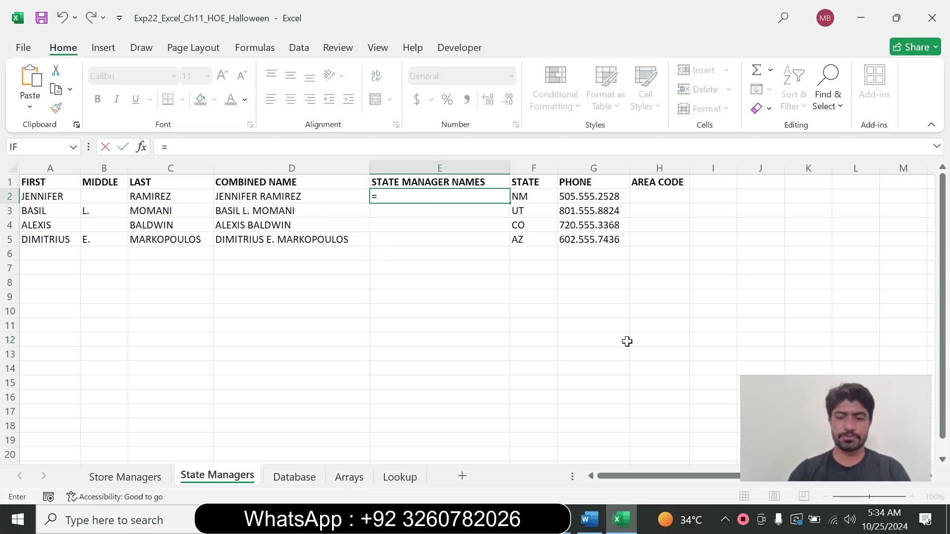
pyautogui.write('pro')
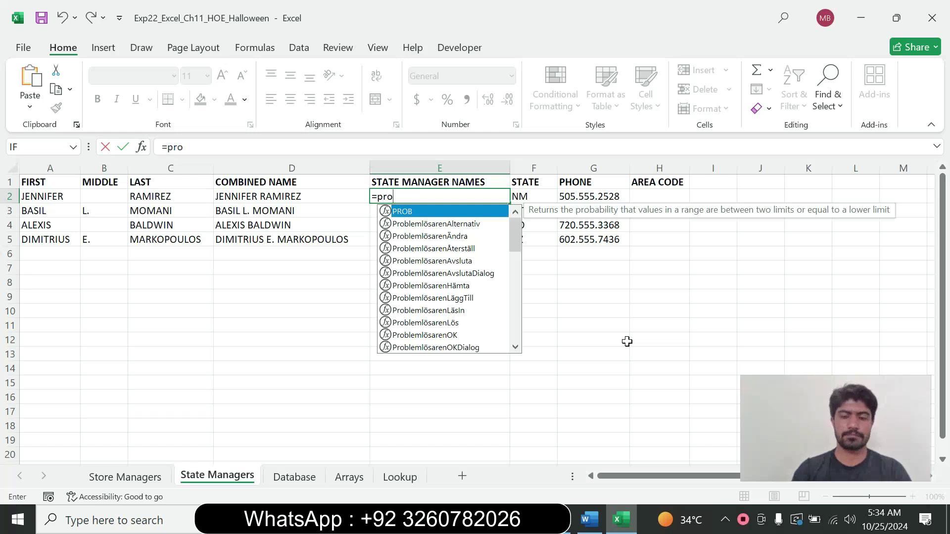
pyautogui.write('p')
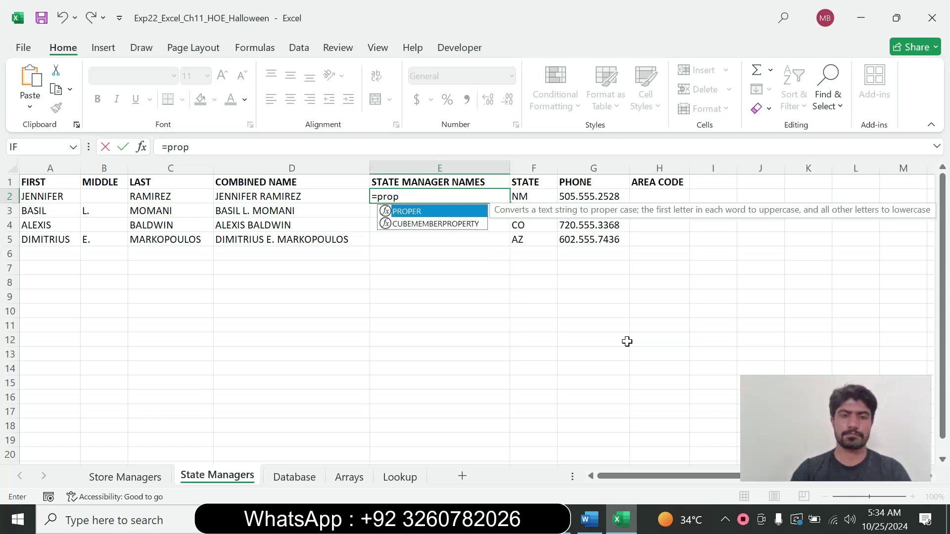
pyautogui.doubleClick(432, 211)
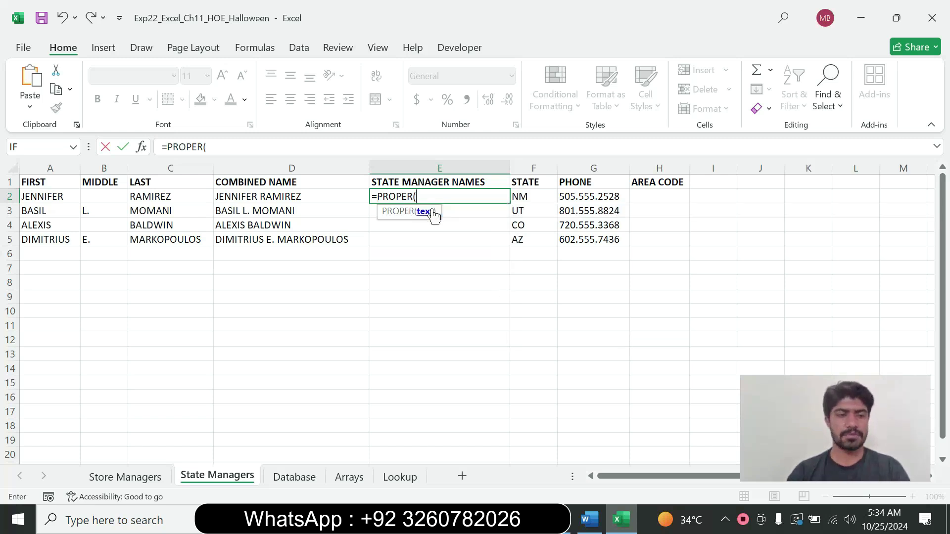
pyautogui.click(298, 197)
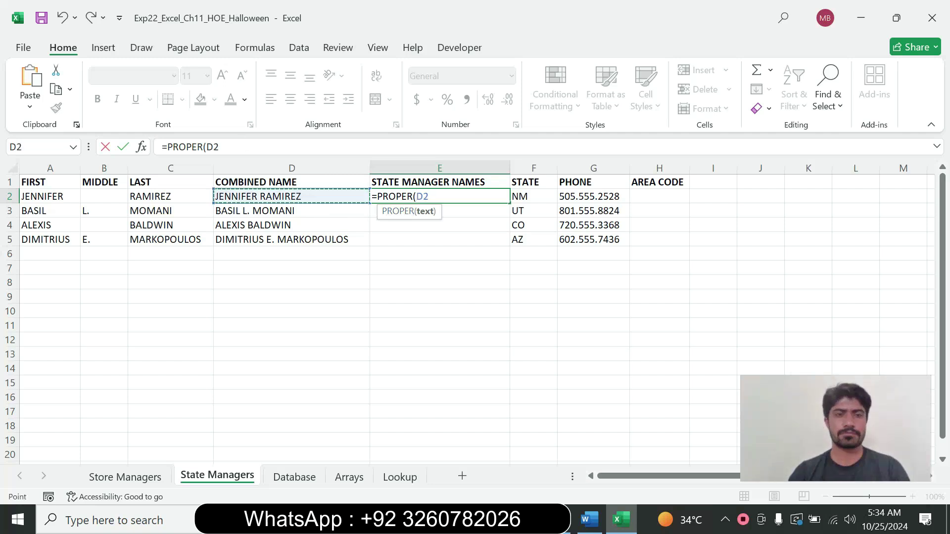
pyautogui.write(')')
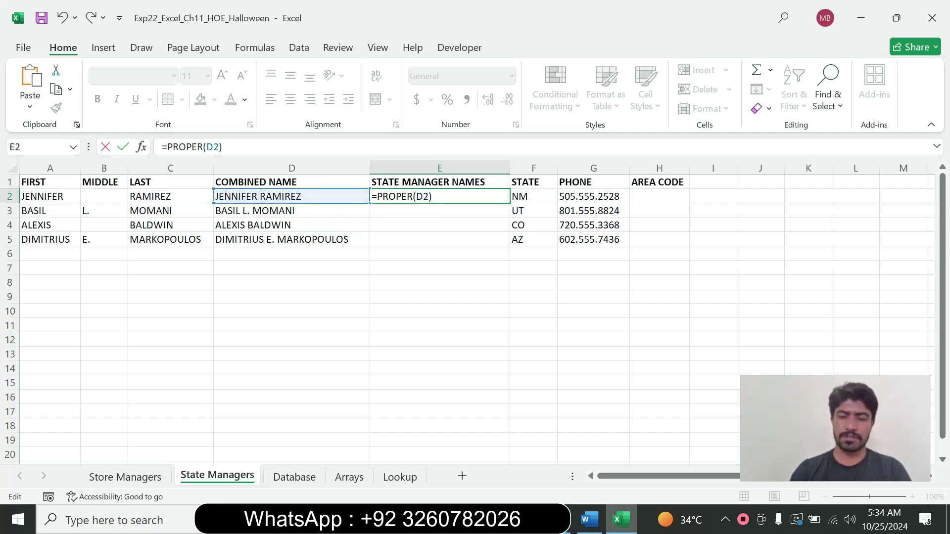
pyautogui.press('Return')
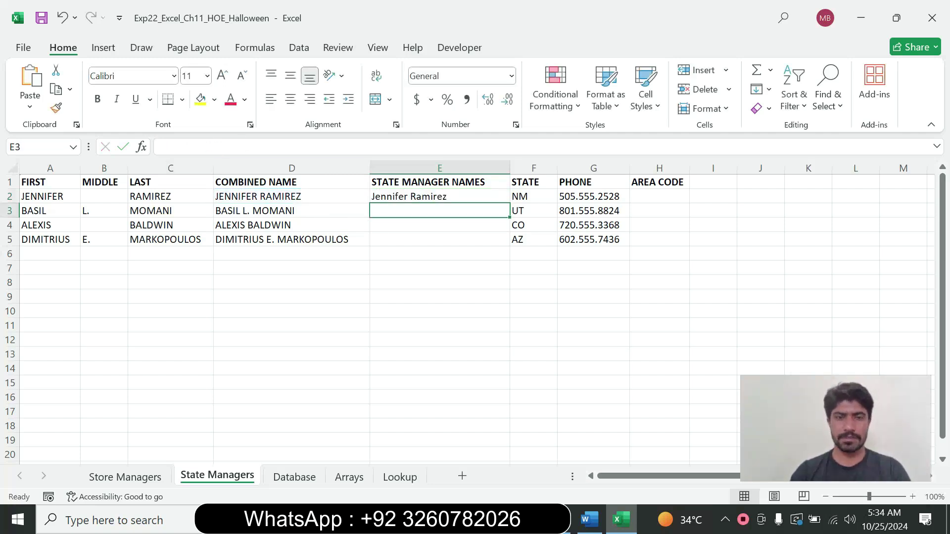
# Check the copy range in the Word instruction, and in Excel copy the PROPER function from E2 to E3:E5.
pyautogui.click(589, 520)
pyautogui.moveTo(351, 342); pyautogui.dragTo(584, 342)
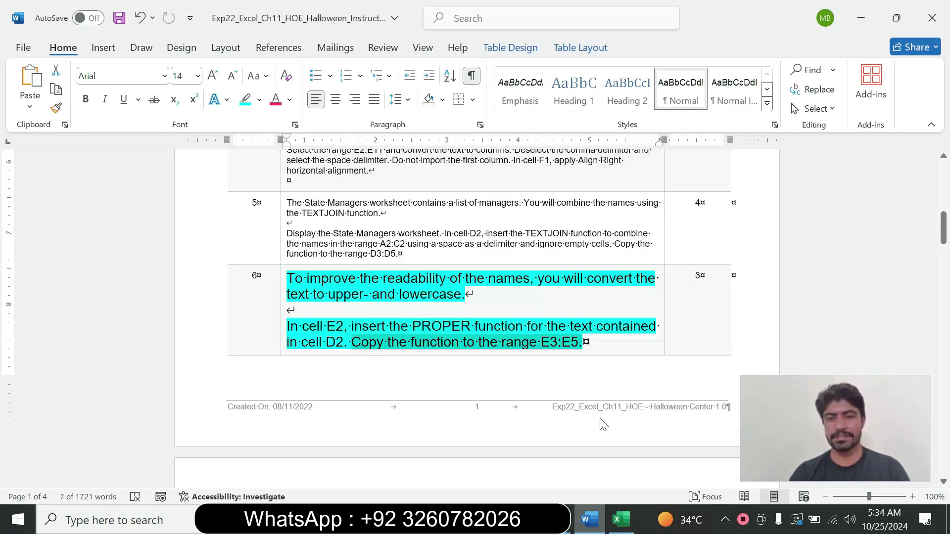
pyautogui.click(621, 520)
pyautogui.click(461, 197)
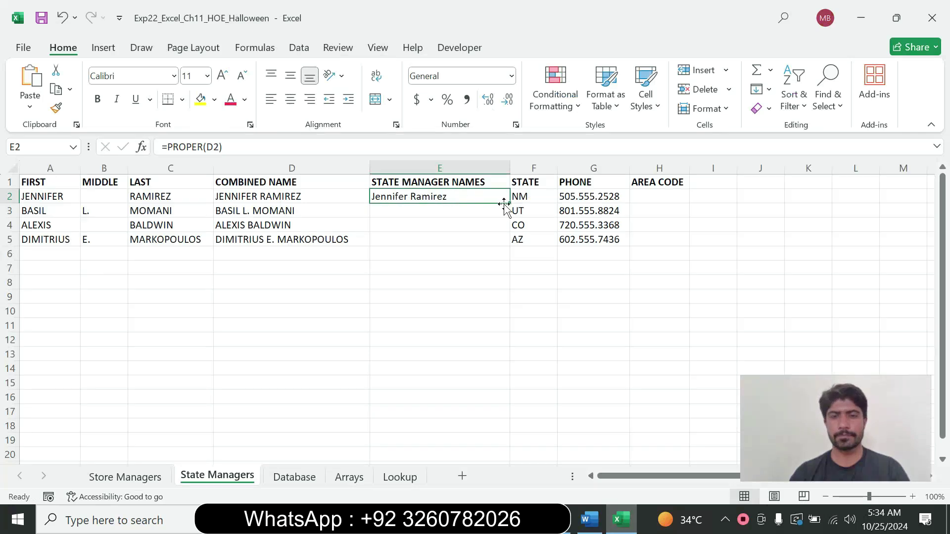
pyautogui.moveTo(509, 204); pyautogui.dragTo(509, 247)
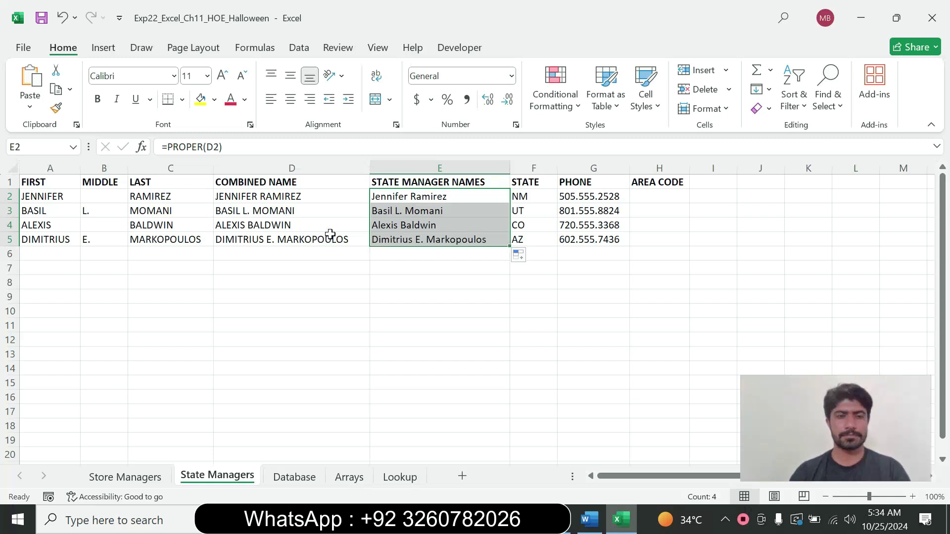
# Switch to Word, return the step 6 instruction text to 9 pt and remove its highlight.
pyautogui.click(589, 519)
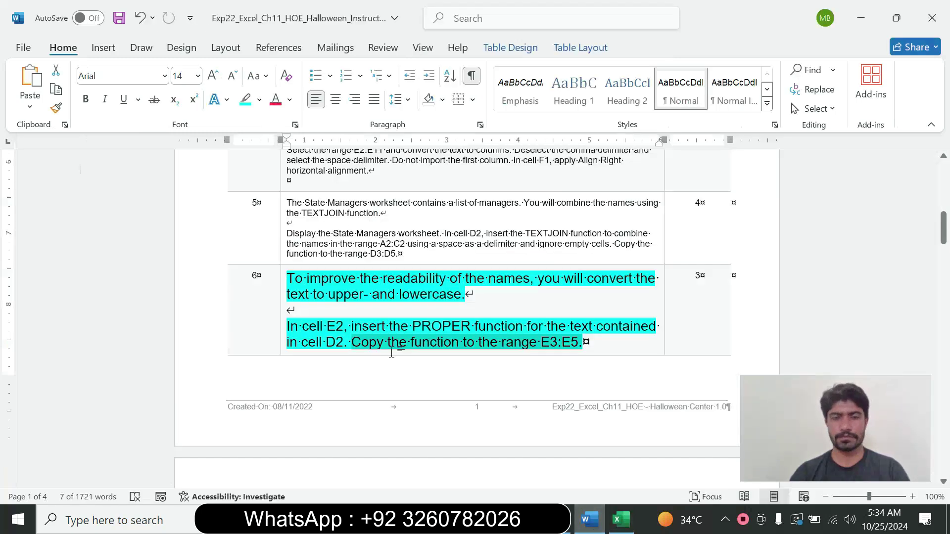
pyautogui.click(284, 321)
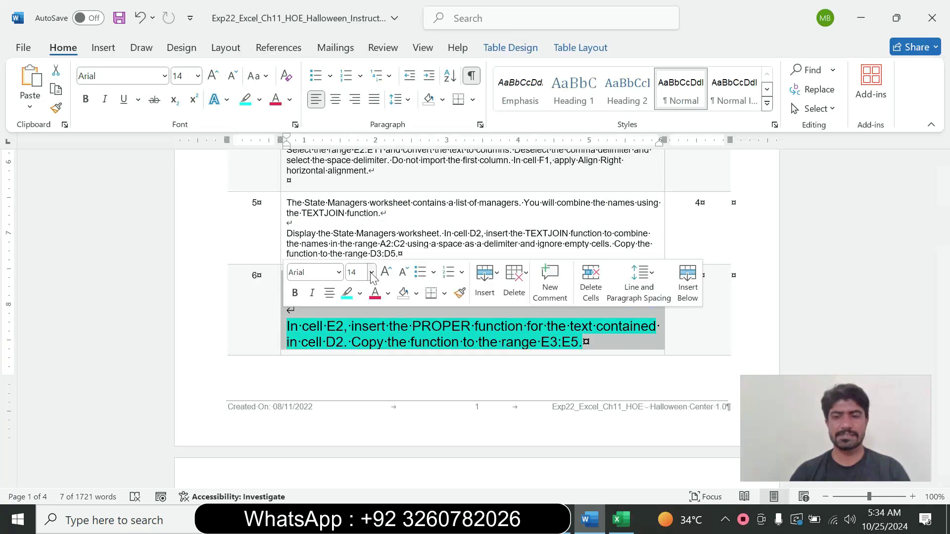
pyautogui.click(372, 272)
pyautogui.click(357, 29)
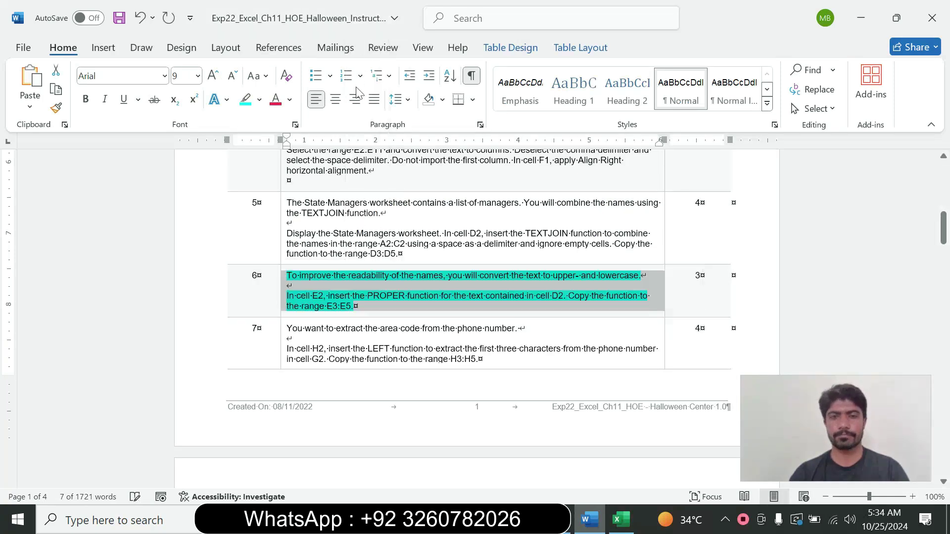
pyautogui.click(259, 100)
pyautogui.click(285, 219)
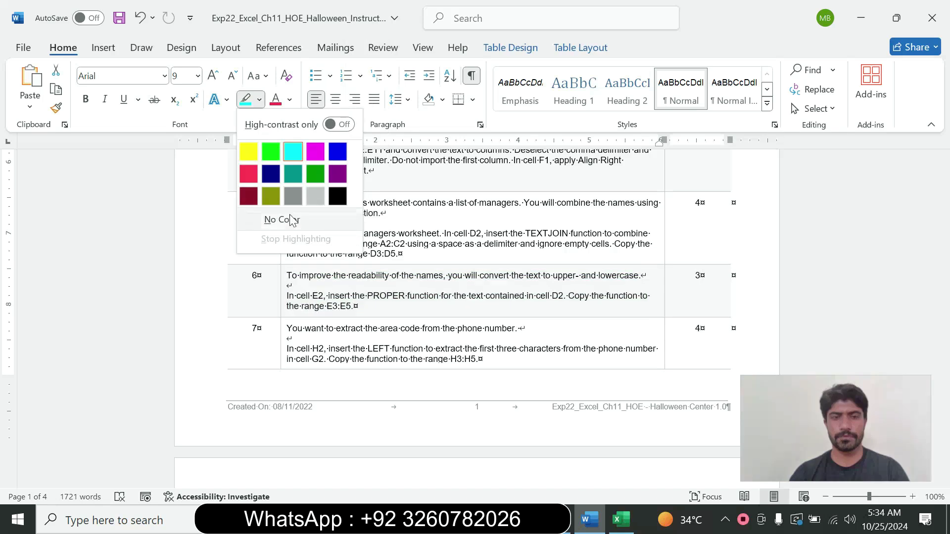
pyautogui.press('Right')
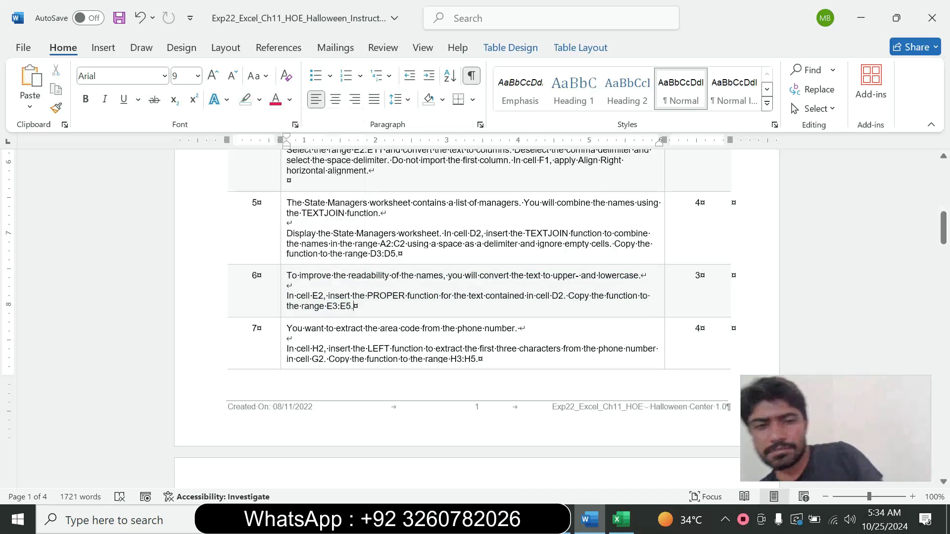
# Enlarge the step 7 instruction text to 16 pt and highlight it in turquoise.
pyautogui.click(280, 344)
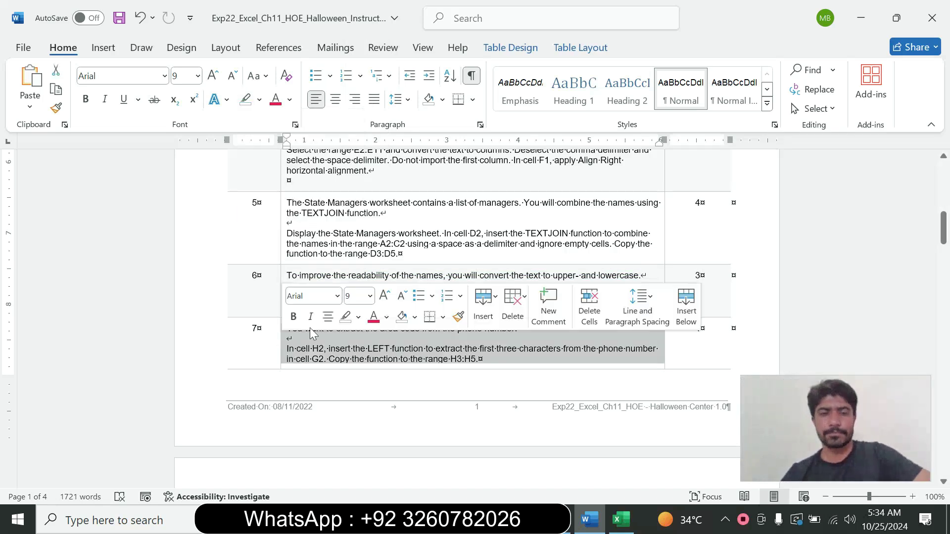
pyautogui.click(369, 297)
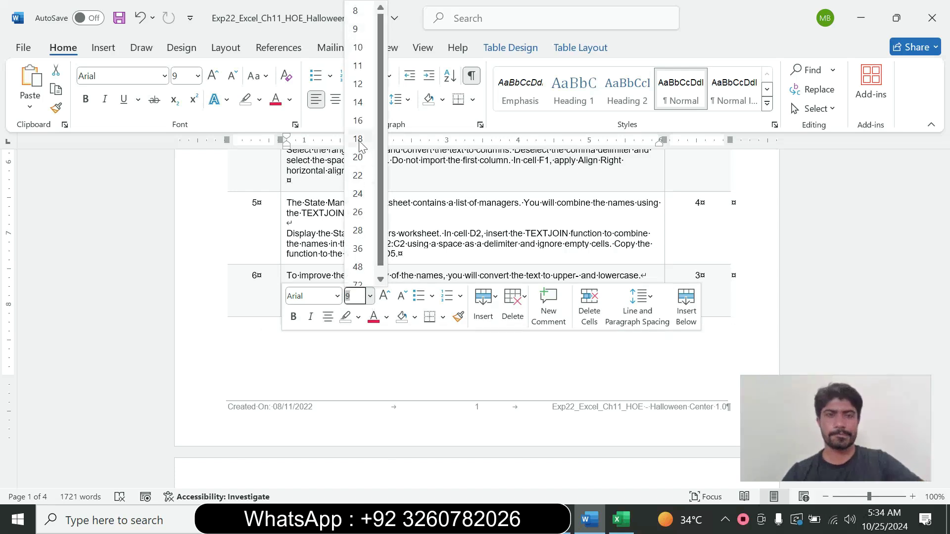
pyautogui.click(359, 122)
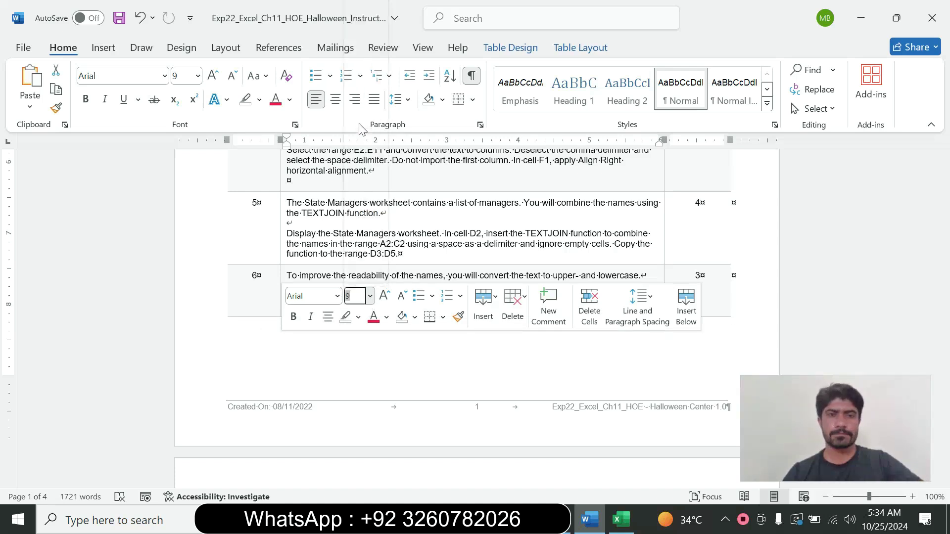
pyautogui.click(259, 99)
pyautogui.click(292, 154)
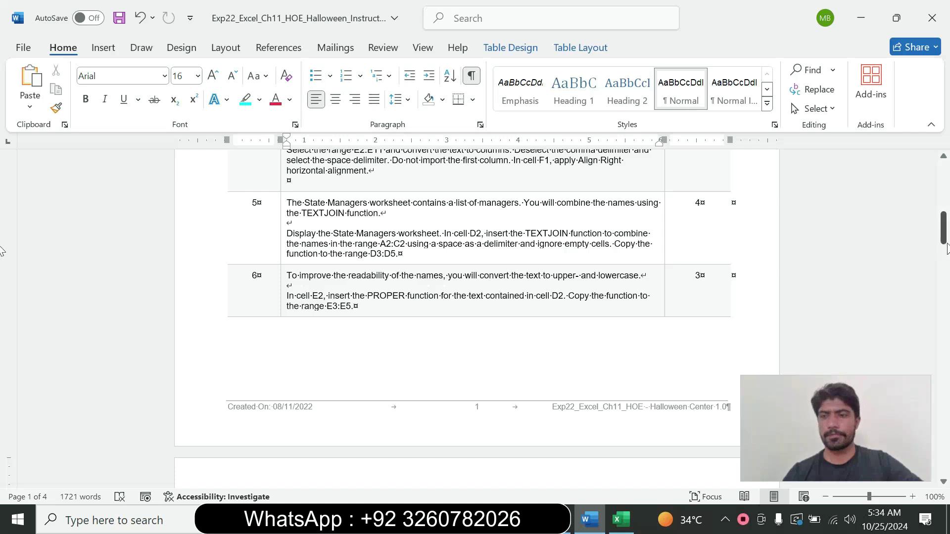
# Read the step 7 instruction in Word on extracting the area code from the phone number.
pyautogui.moveTo(945, 235); pyautogui.dragTo(945, 270)
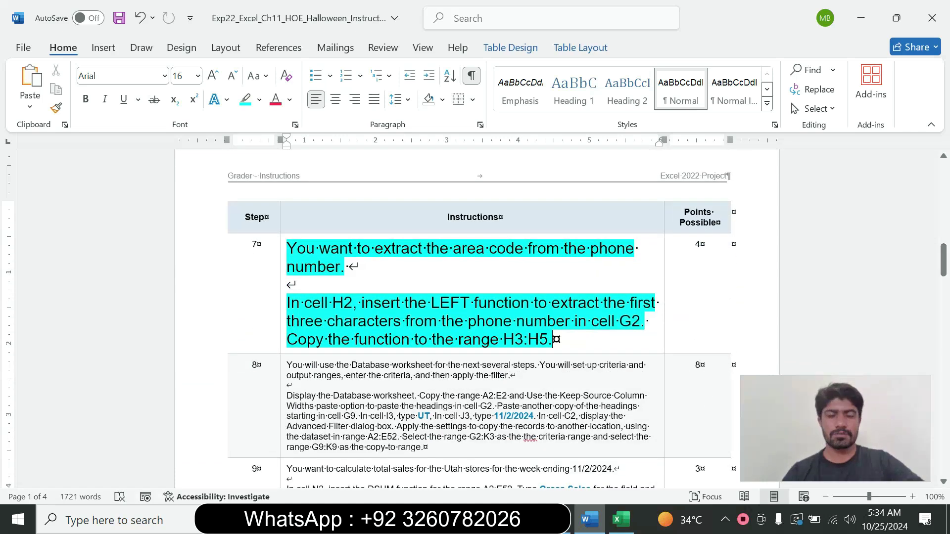
pyautogui.moveTo(287, 249); pyautogui.dragTo(376, 269)
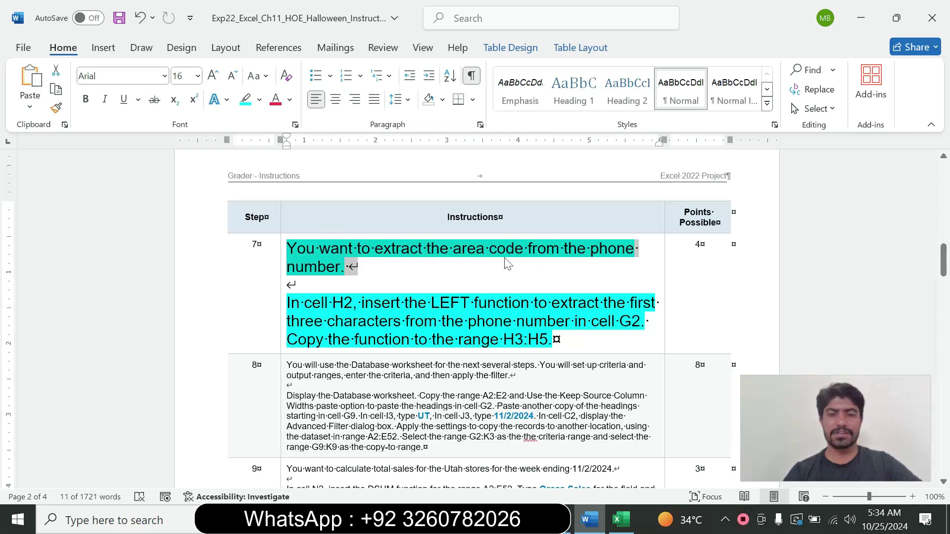
pyautogui.moveTo(287, 302); pyautogui.dragTo(549, 347)
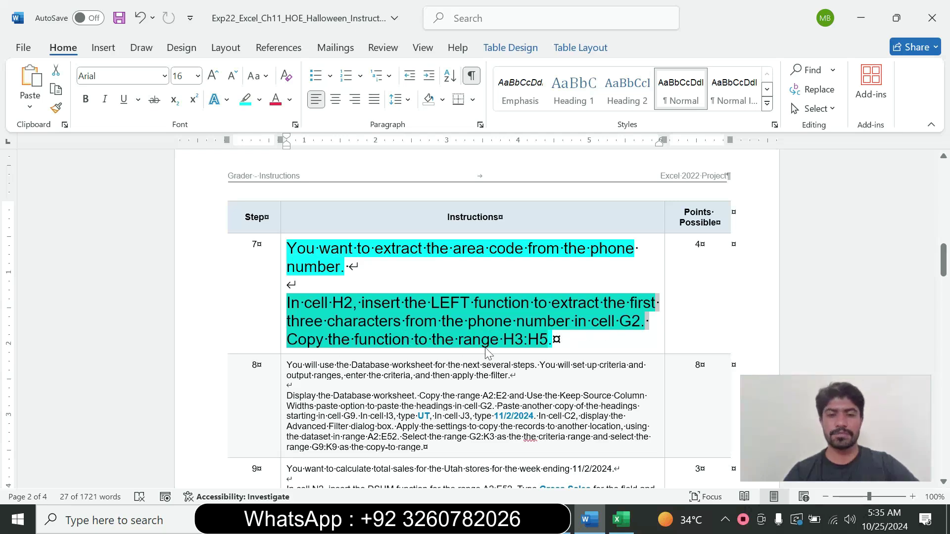
pyautogui.click(539, 343)
pyautogui.moveTo(304, 303); pyautogui.dragTo(617, 326)
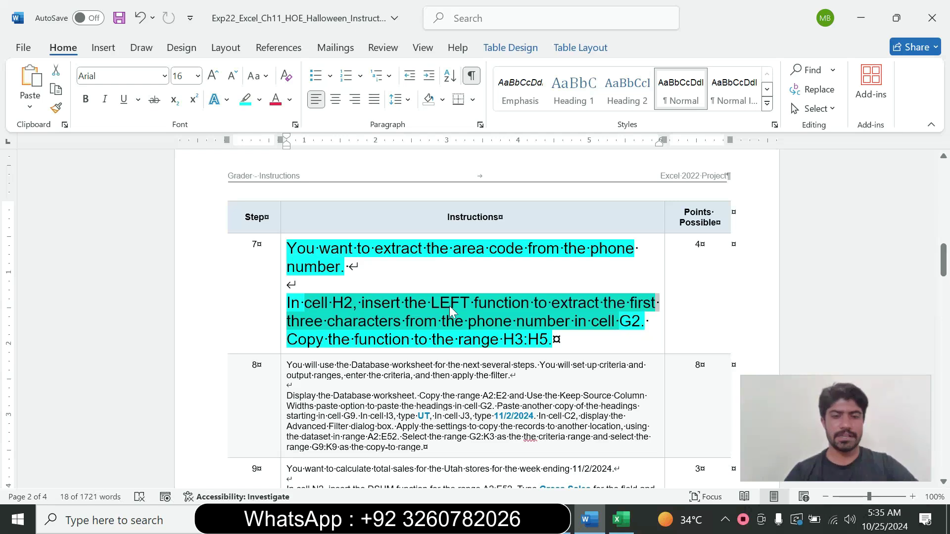
# Switch to Excel and enter =LEFT(G2,3) in cell H2 of the State Managers worksheet.
pyautogui.click(621, 519)
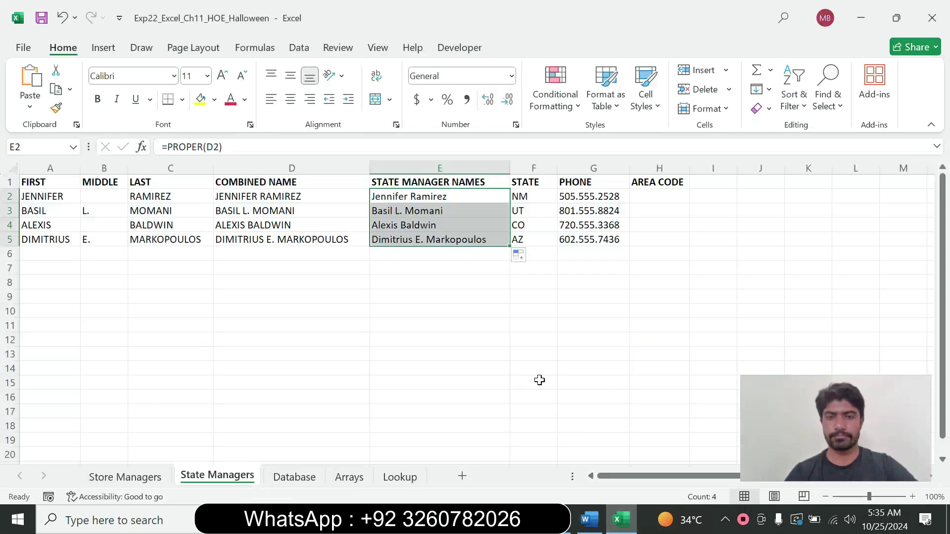
pyautogui.click(660, 192)
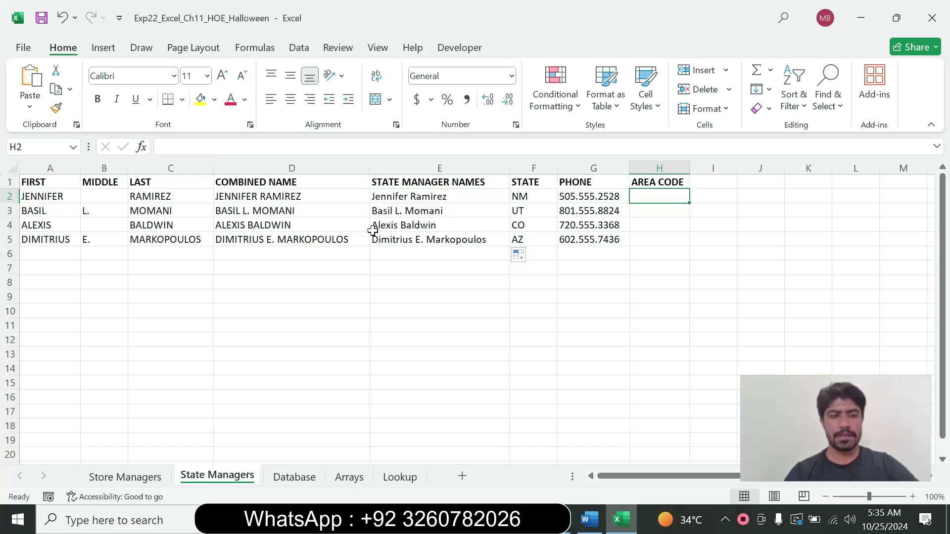
pyautogui.click(589, 520)
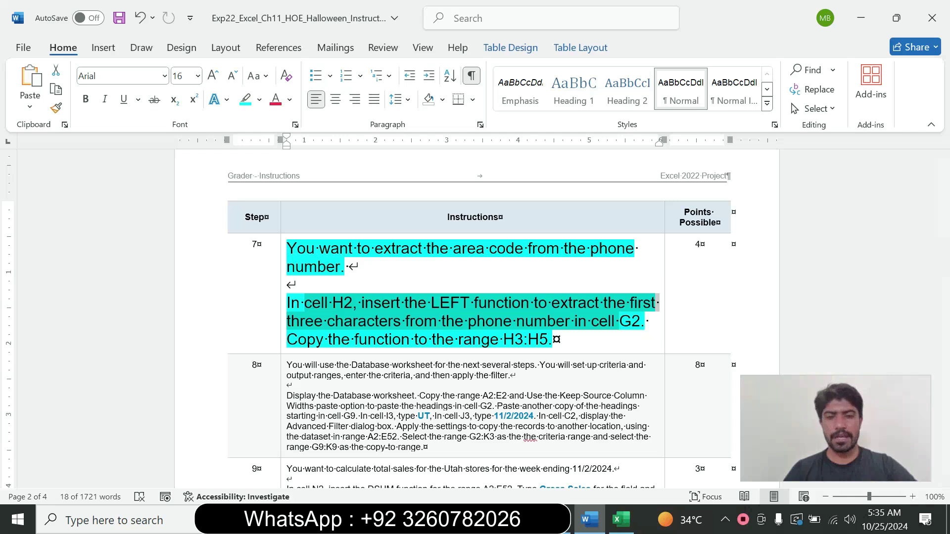
pyautogui.click(620, 520)
pyautogui.write('=')
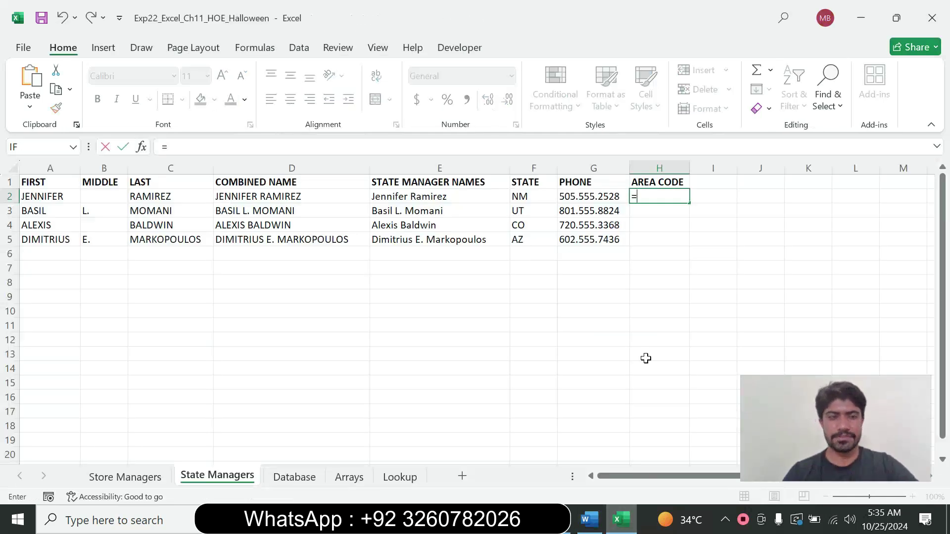
pyautogui.write('lef')
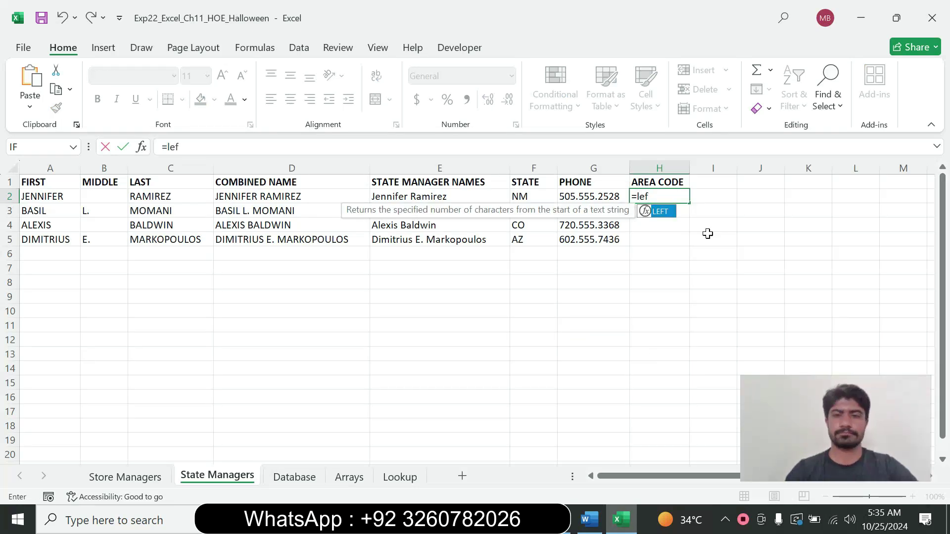
pyautogui.doubleClick(657, 211)
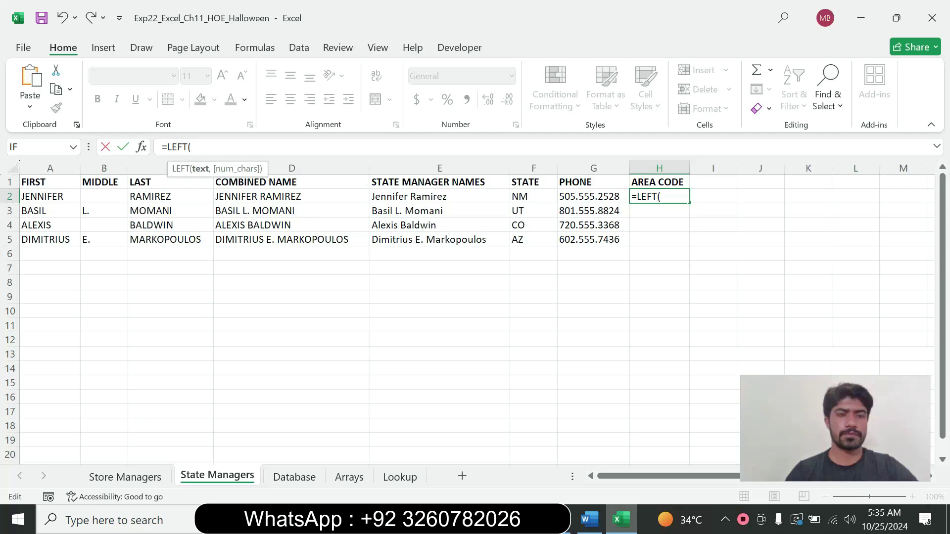
pyautogui.click(606, 196)
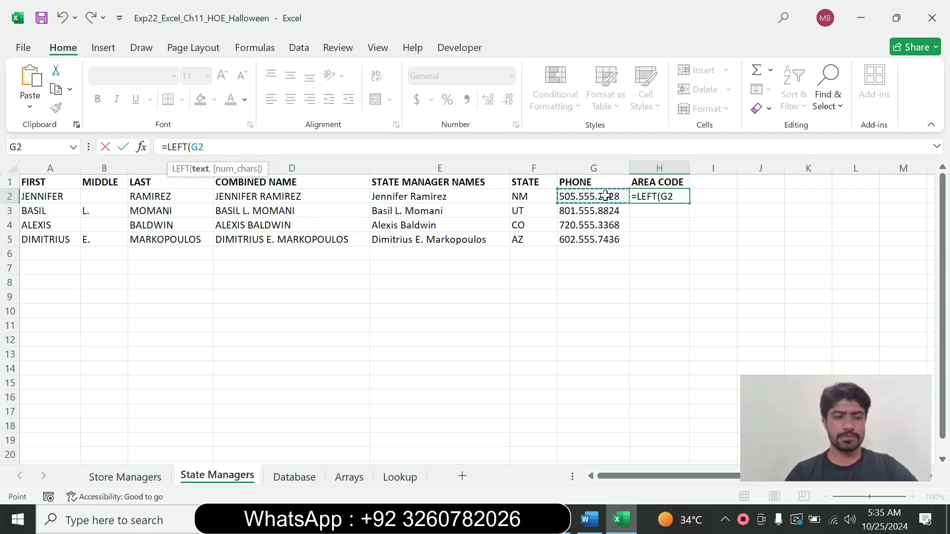
pyautogui.write(',3')
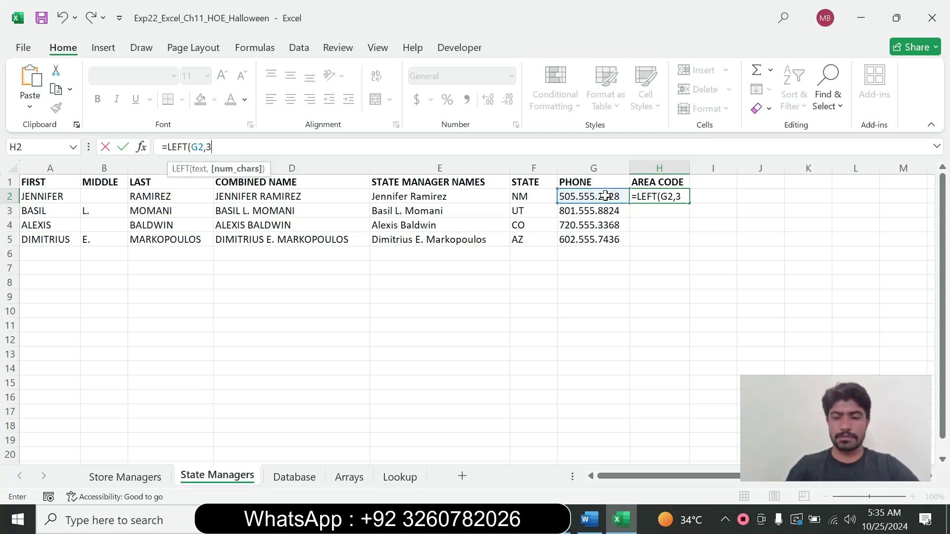
pyautogui.write(')')
pyautogui.press('Return')
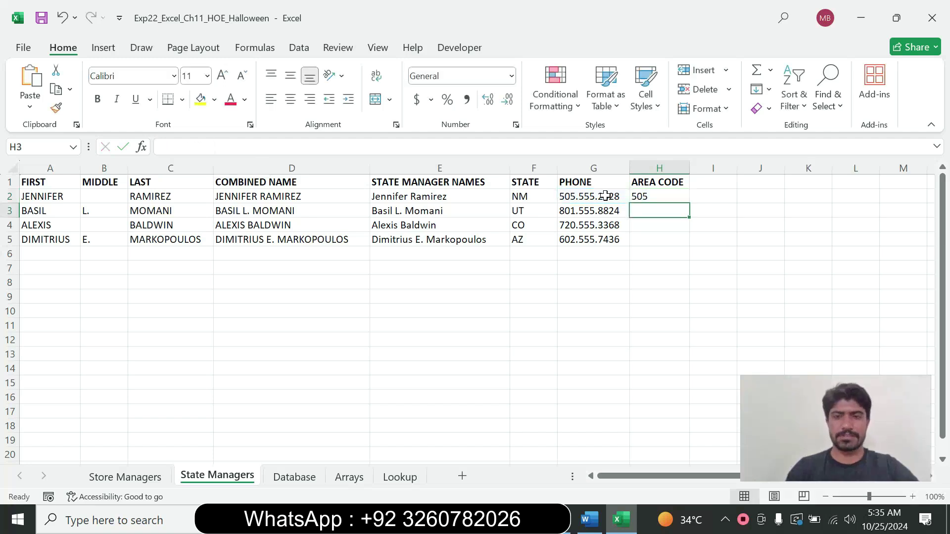
# Check the copy range in the Word instruction, and in Excel copy the LEFT function from H2 to H3:H5.
pyautogui.click(652, 195)
pyautogui.click(588, 519)
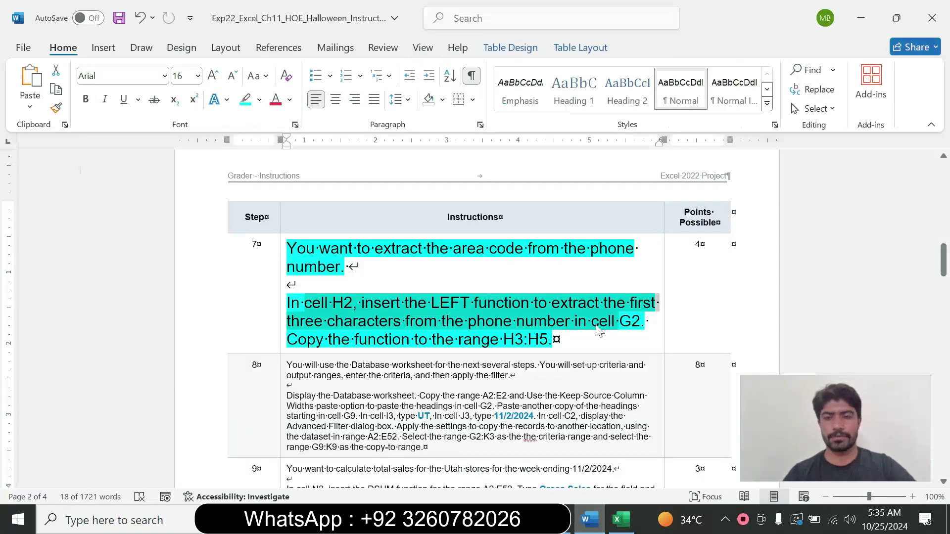
pyautogui.moveTo(297, 341); pyautogui.dragTo(520, 357)
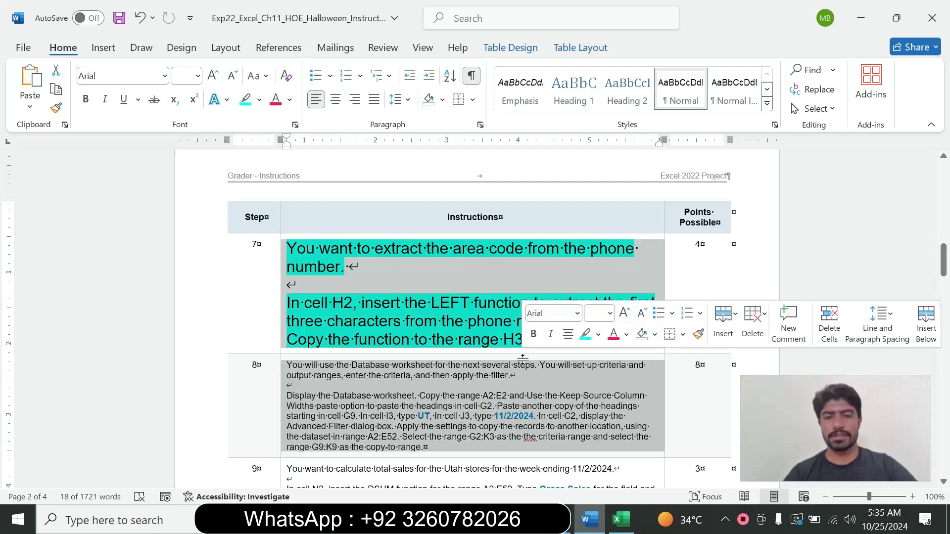
pyautogui.click(428, 346)
pyautogui.click(621, 519)
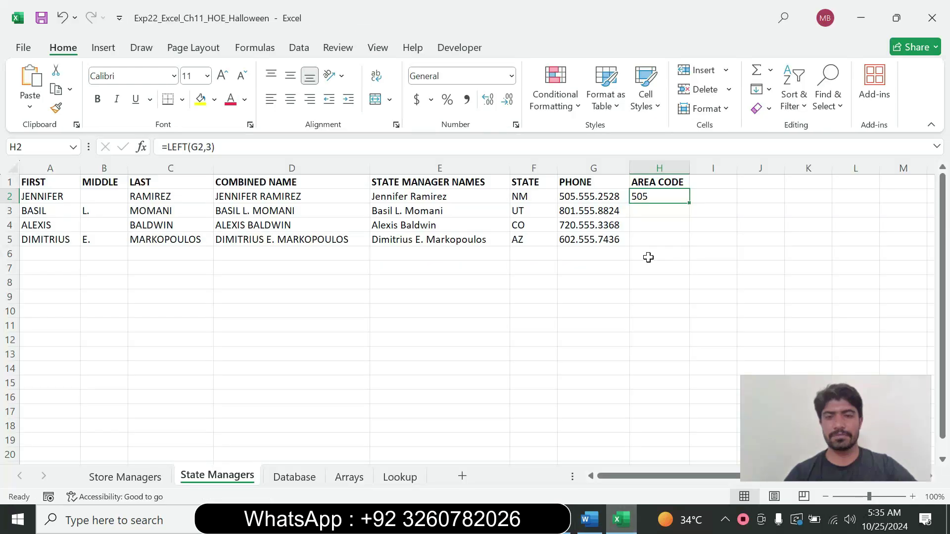
pyautogui.moveTo(690, 211); pyautogui.dragTo(686, 248)
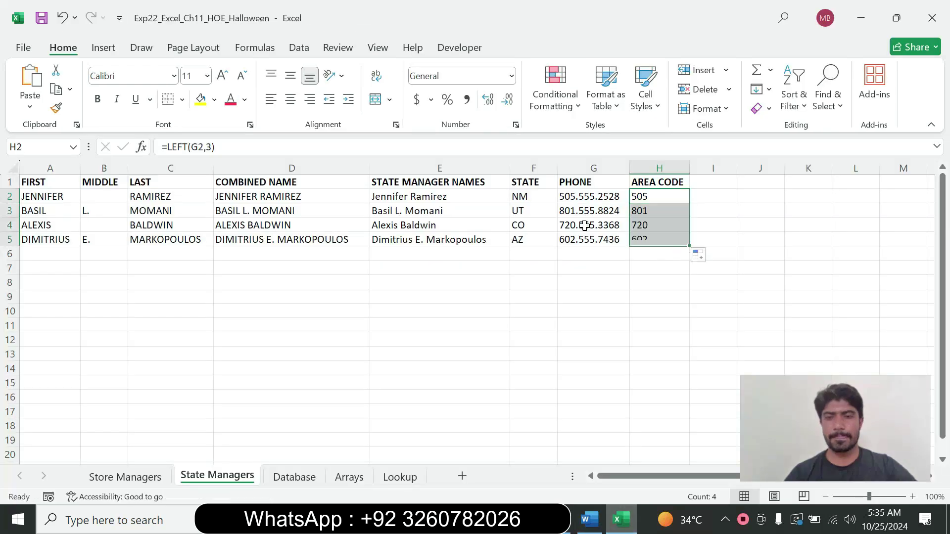
# Switch to Word, return the step 7 instruction text to 9 pt and remove its highlight.
pyautogui.click(590, 519)
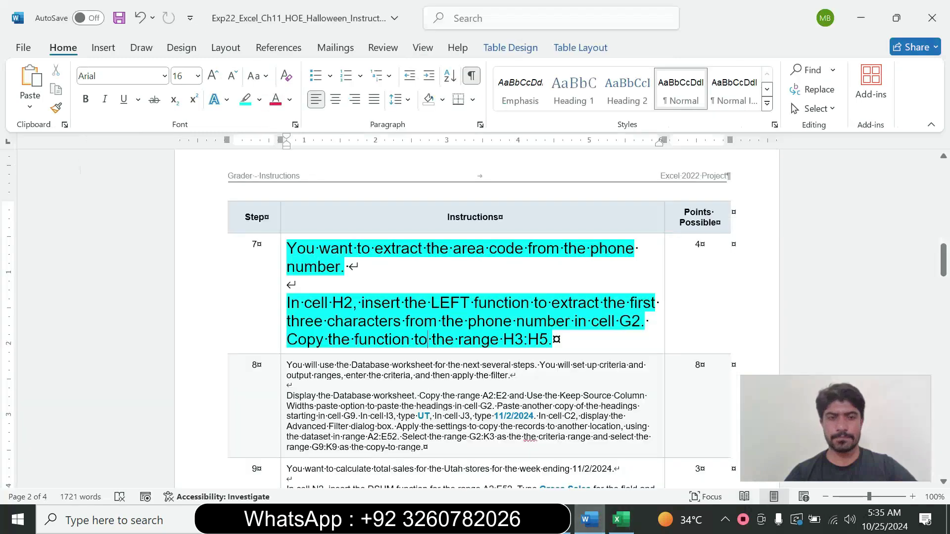
pyautogui.click(283, 317)
pyautogui.click(372, 270)
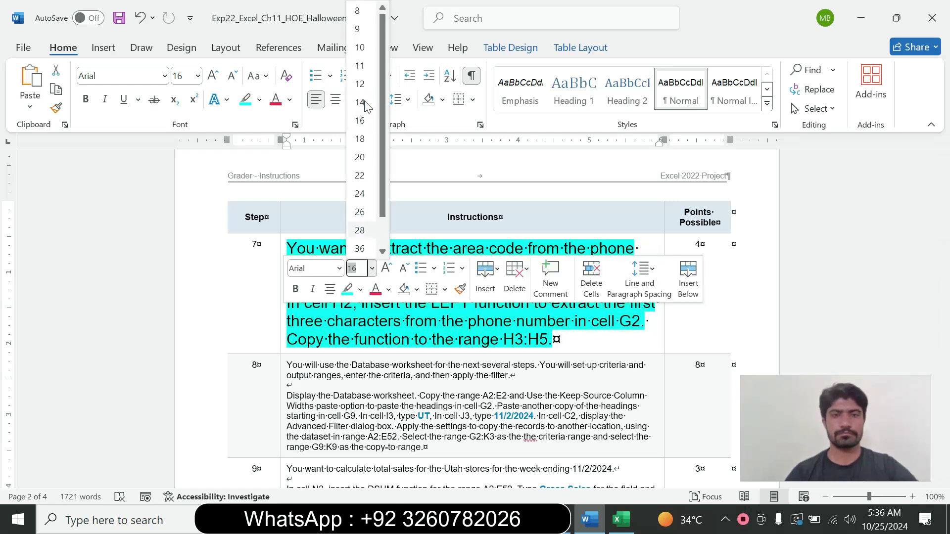
pyautogui.click(362, 28)
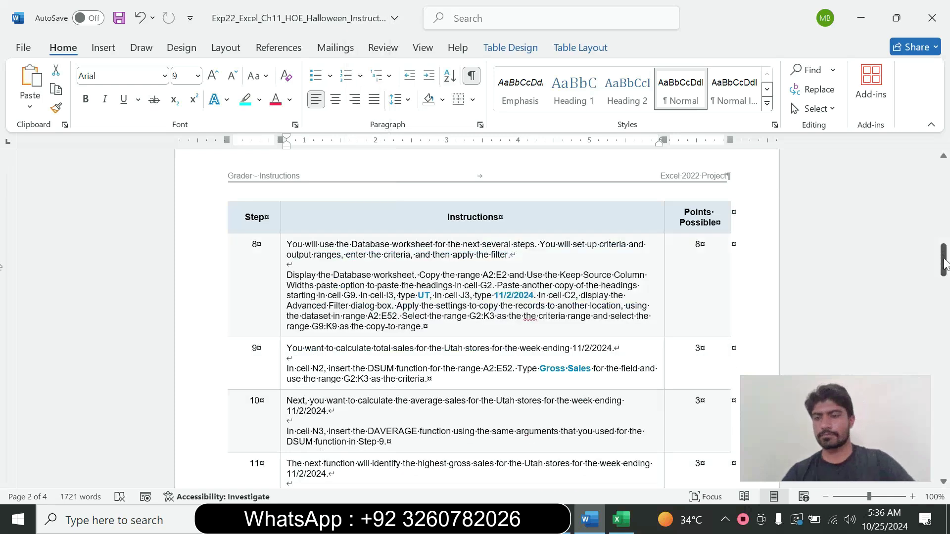
pyautogui.scroll(8, 475, 316)
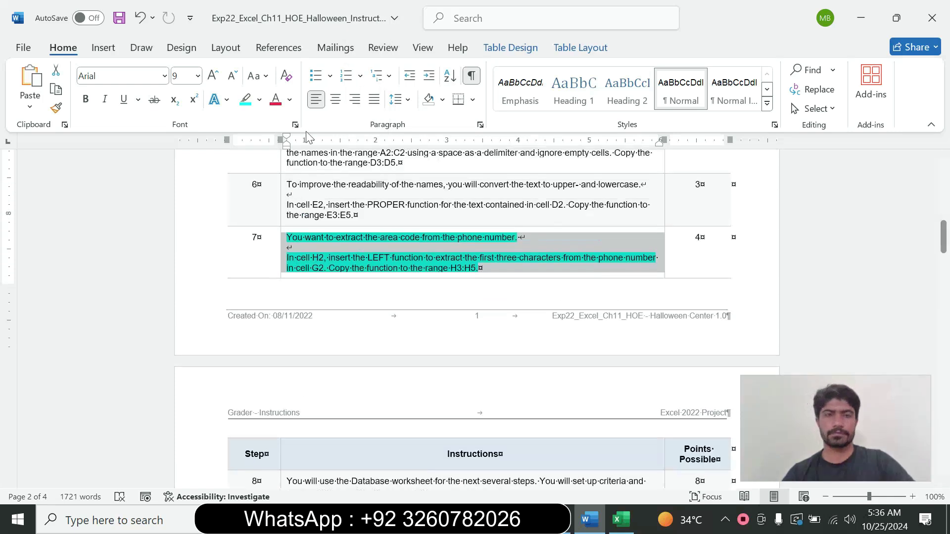
pyautogui.click(259, 99)
pyautogui.click(281, 216)
pyautogui.click(480, 267)
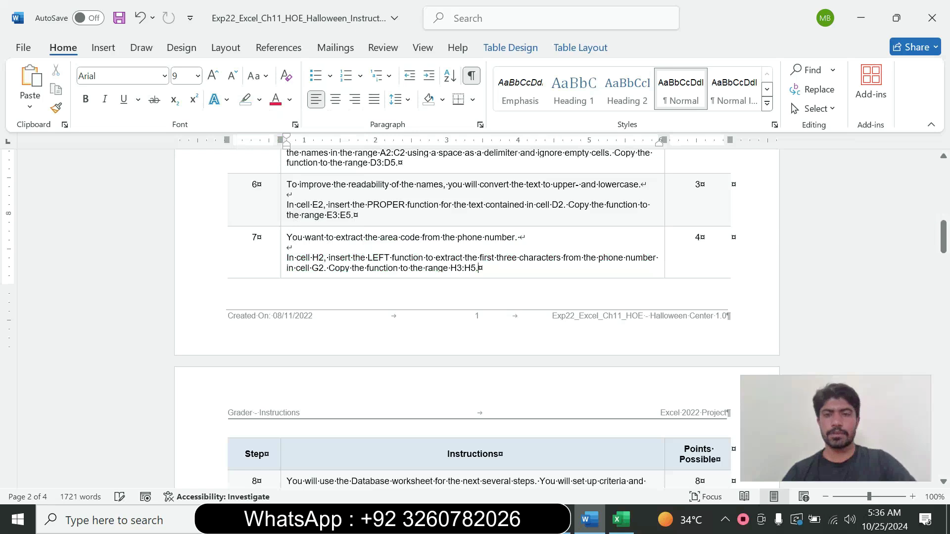
# Enlarge the step 8 instruction text to 14 pt and highlight it in turquoise.
pyautogui.moveTo(943, 236); pyautogui.dragTo(944, 260)
pyautogui.click(279, 293)
pyautogui.click(371, 251)
pyautogui.click(357, 349)
pyautogui.click(359, 271)
pyautogui.click(394, 322)
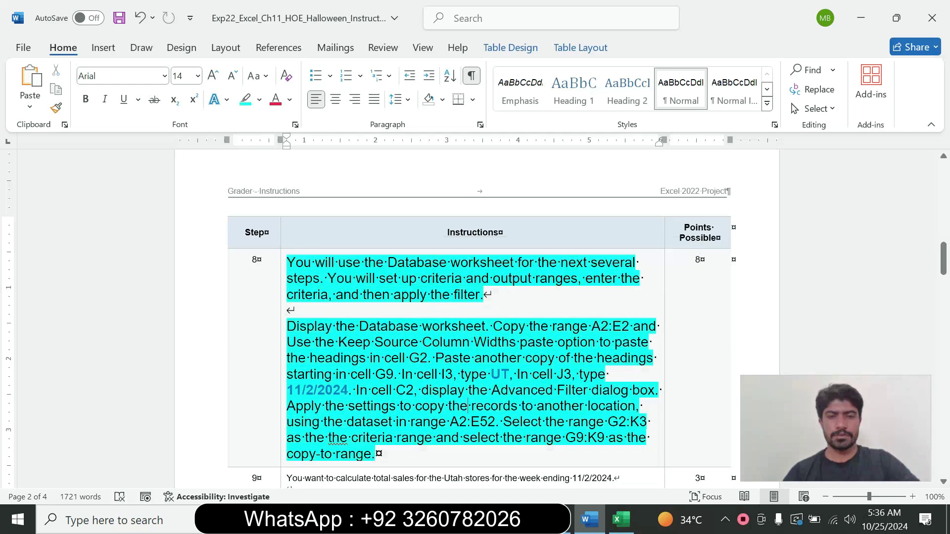
# Read the start of the step 8 instruction in Word, and display the Database worksheet in Excel.
pyautogui.moveTo(287, 262); pyautogui.dragTo(461, 296)
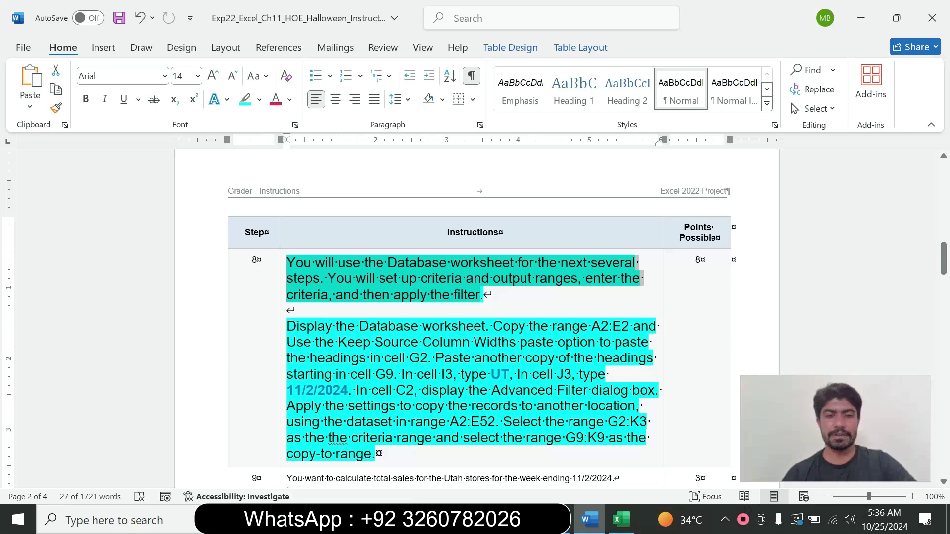
pyautogui.moveTo(287, 326); pyautogui.dragTo(470, 342)
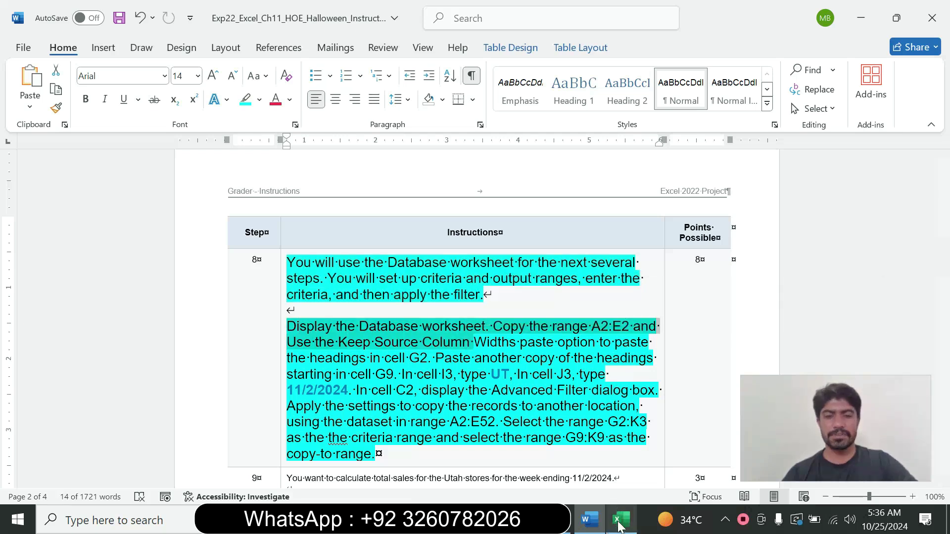
pyautogui.click(618, 521)
pyautogui.click(297, 476)
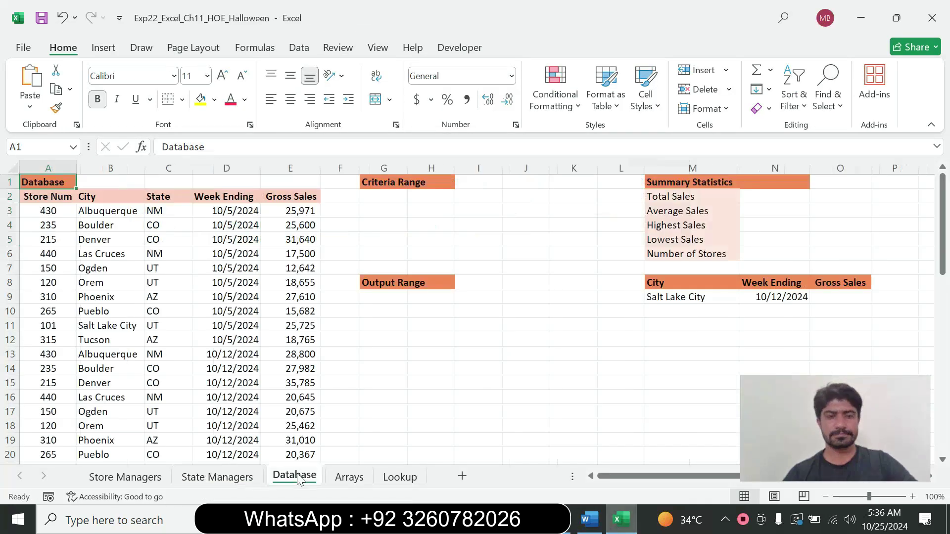
# Check the source range in the Word instruction, and in Excel copy the headings in A2:E2 of the Database worksheet.
pyautogui.click(588, 519)
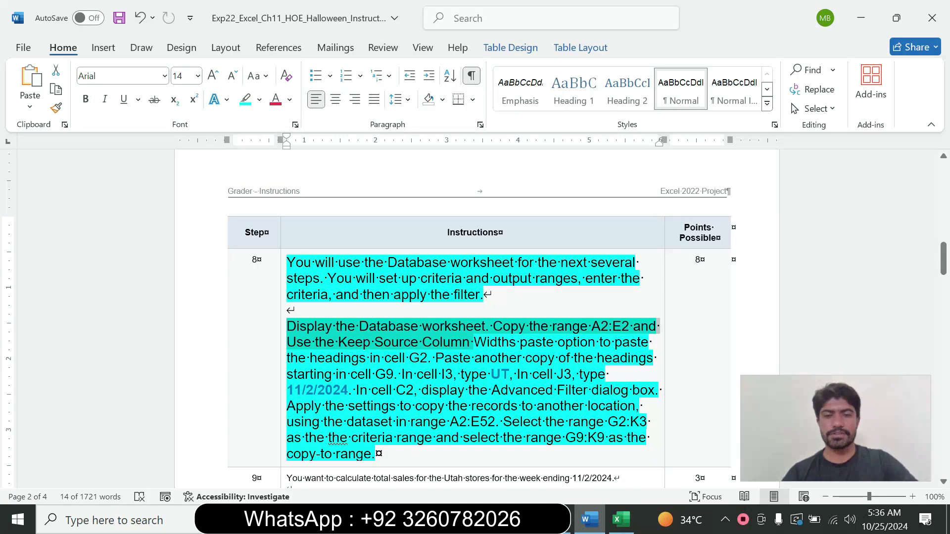
pyautogui.click(588, 342)
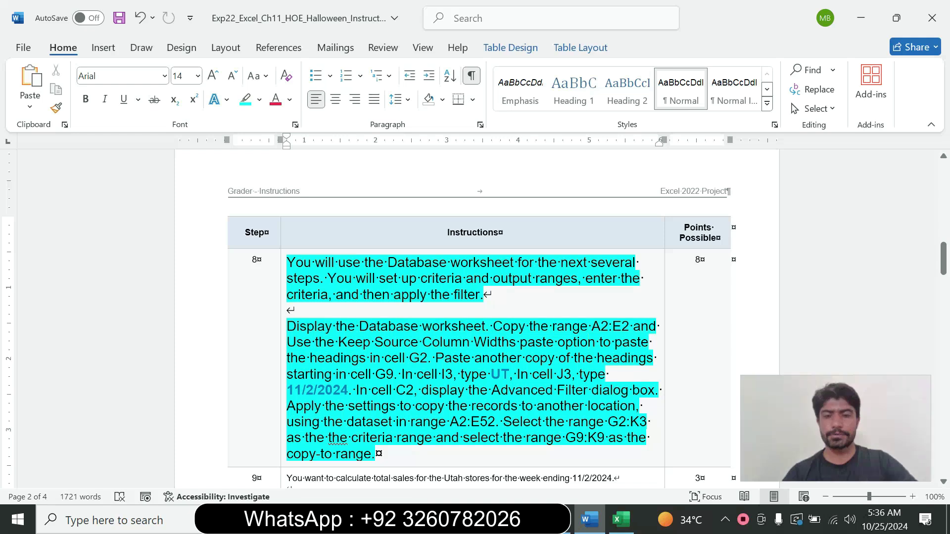
pyautogui.moveTo(592, 326); pyautogui.dragTo(632, 326)
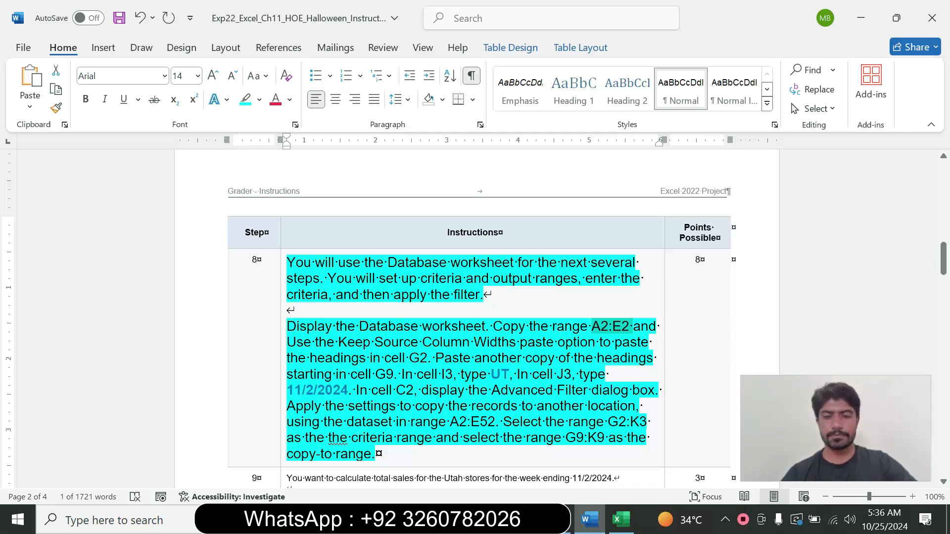
pyautogui.click(621, 519)
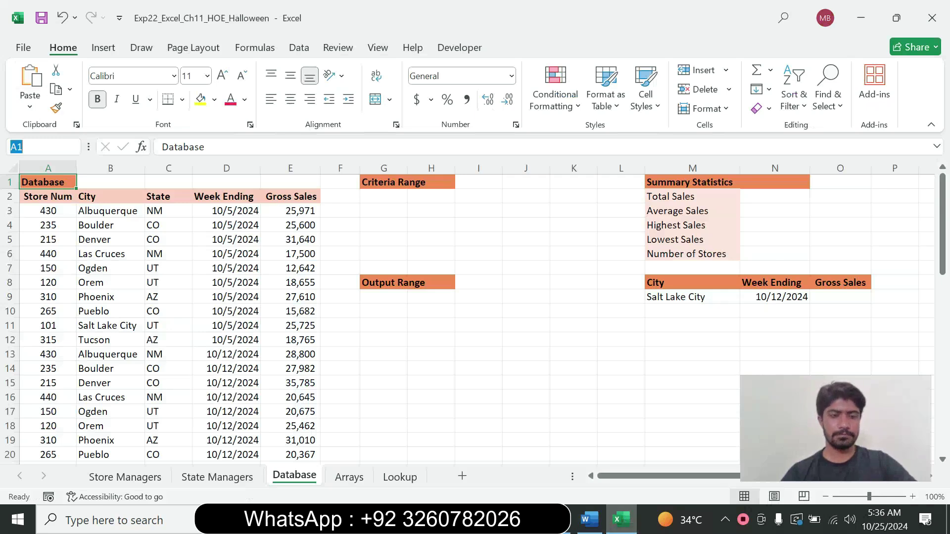
pyautogui.write('A2:E2')
pyautogui.press('Return')
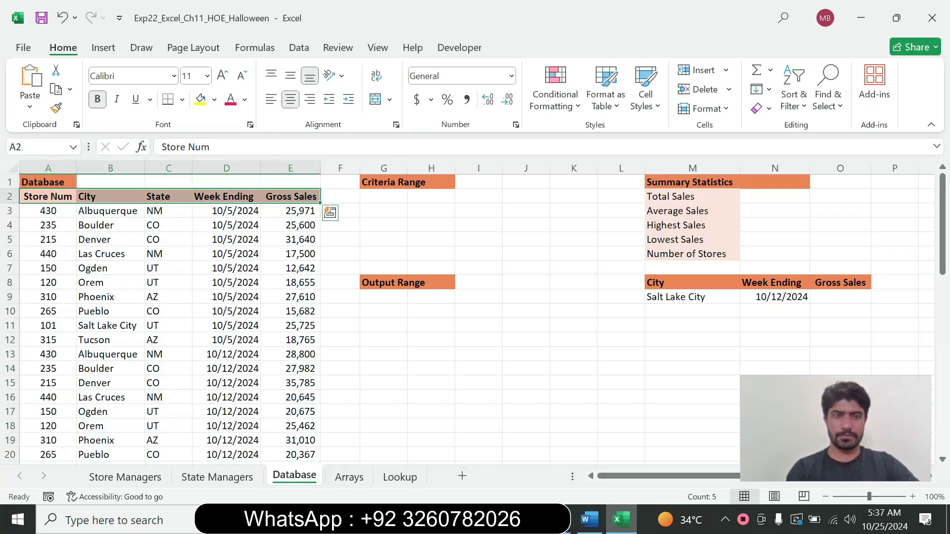
pyautogui.click(56, 89)
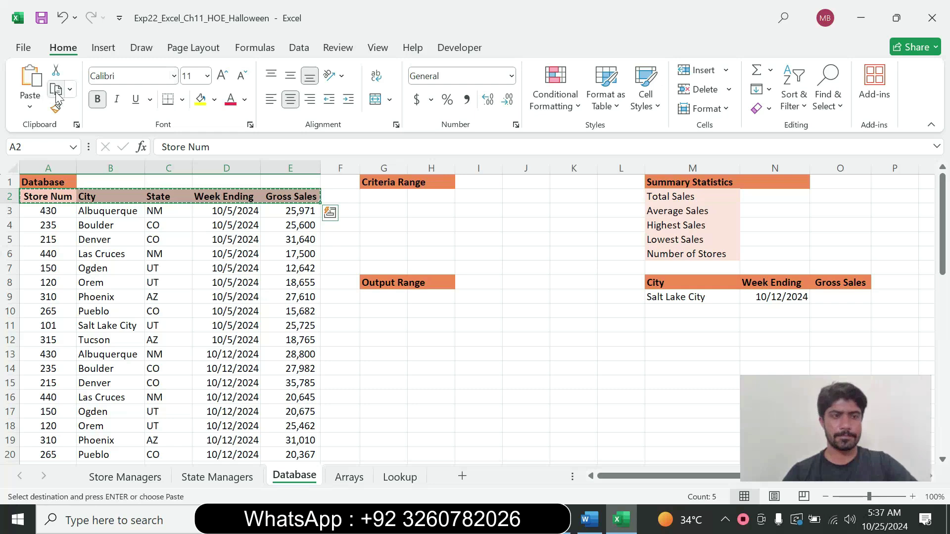
# Check the paste destination in the Word instruction, and in Excel paste the copied headings into G2 of the Database worksheet, keeping source column widths.
pyautogui.click(589, 519)
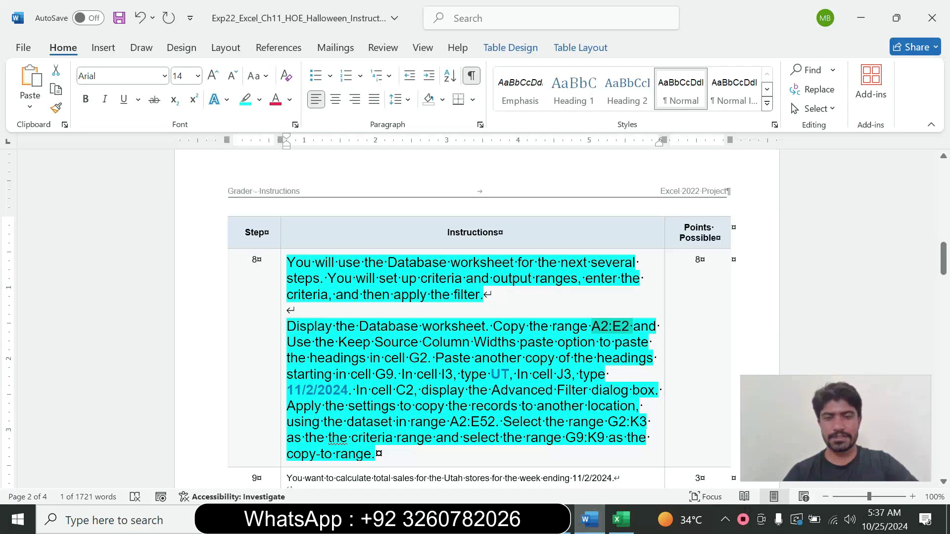
pyautogui.click(621, 520)
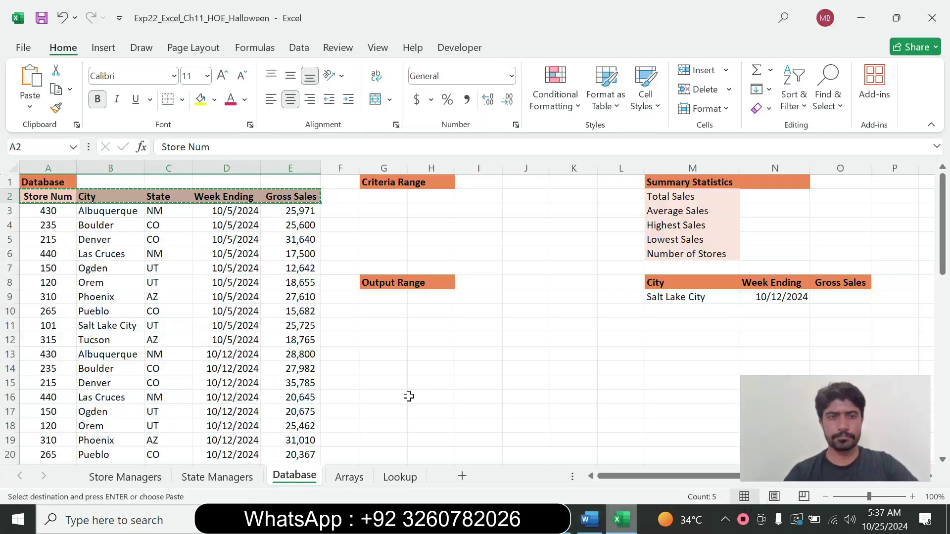
pyautogui.click(588, 520)
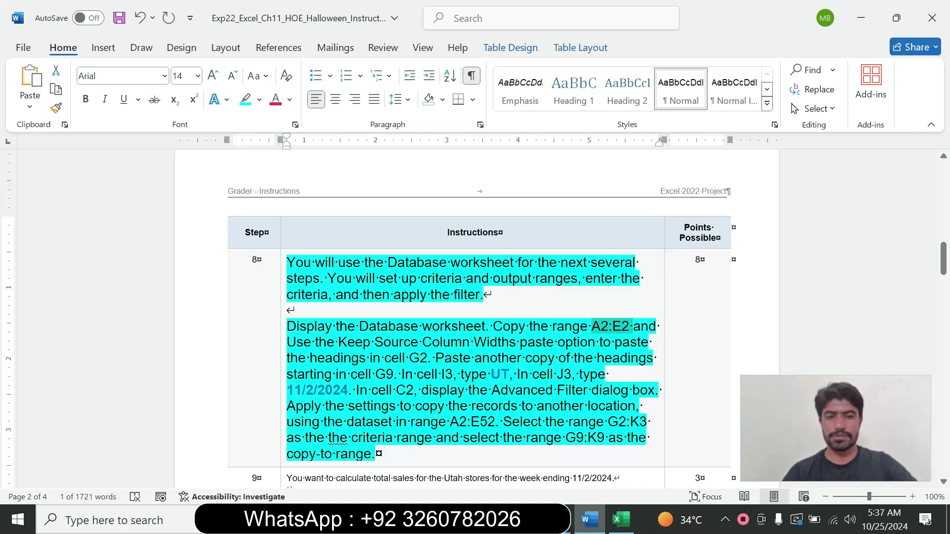
pyautogui.moveTo(310, 358); pyautogui.dragTo(409, 359)
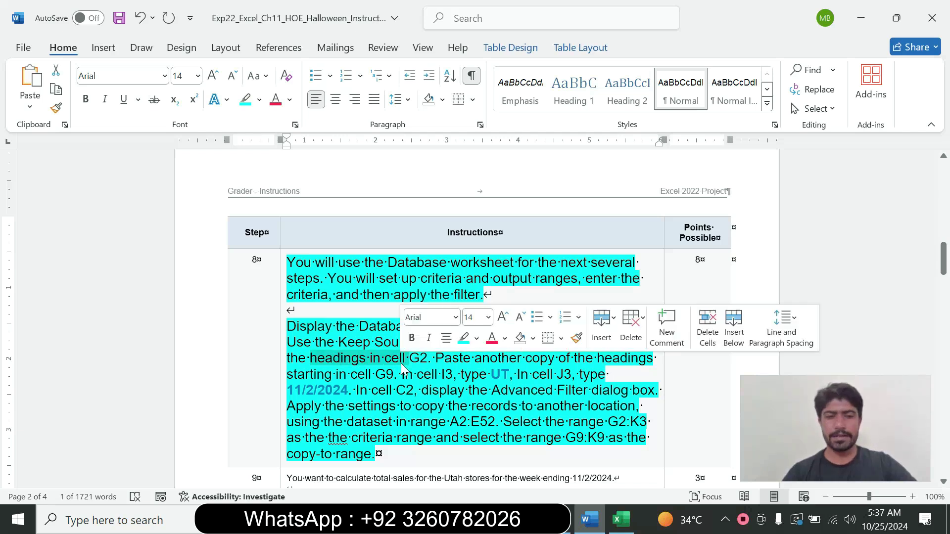
pyautogui.click(503, 437)
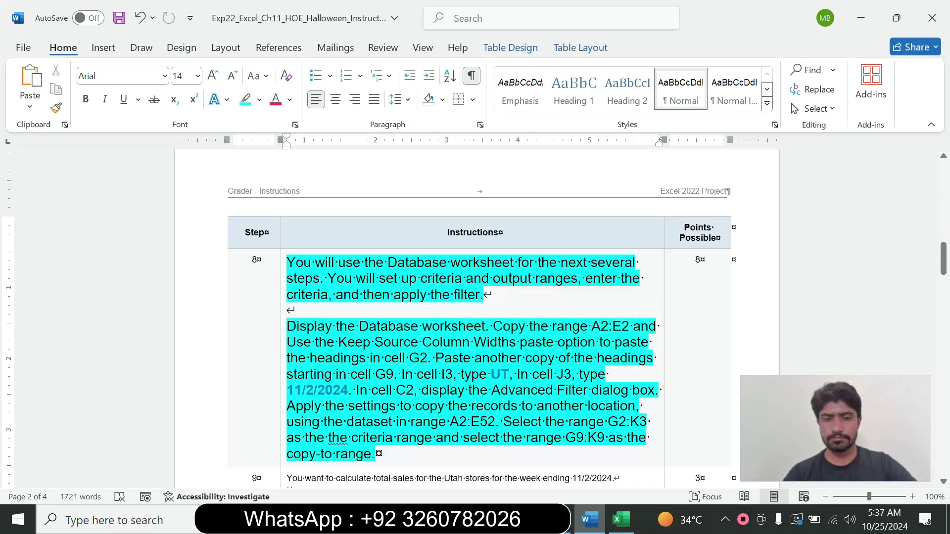
pyautogui.click(621, 519)
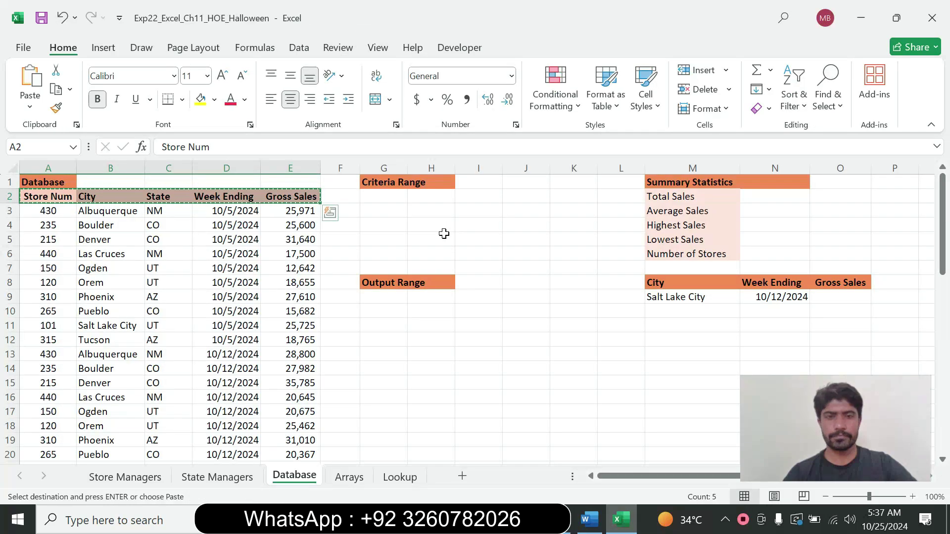
pyautogui.click(387, 200)
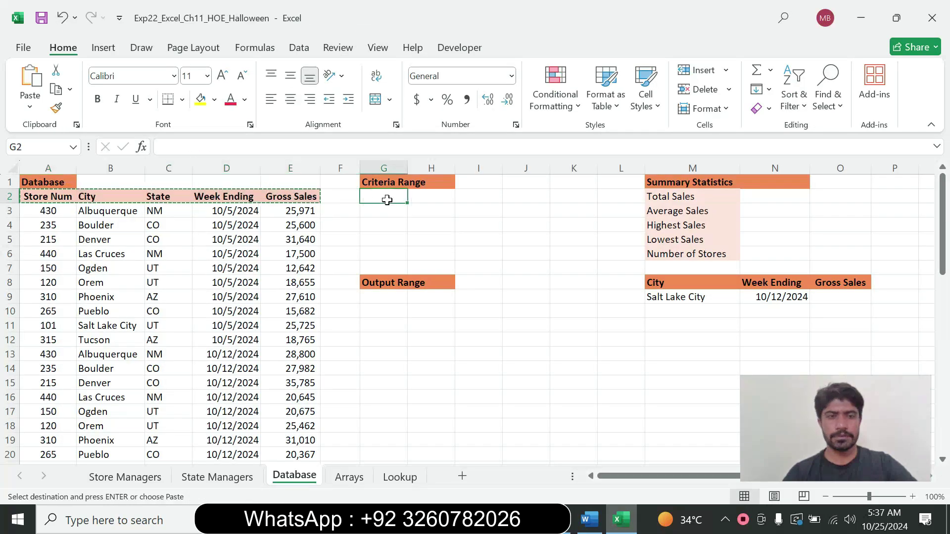
pyautogui.click(29, 107)
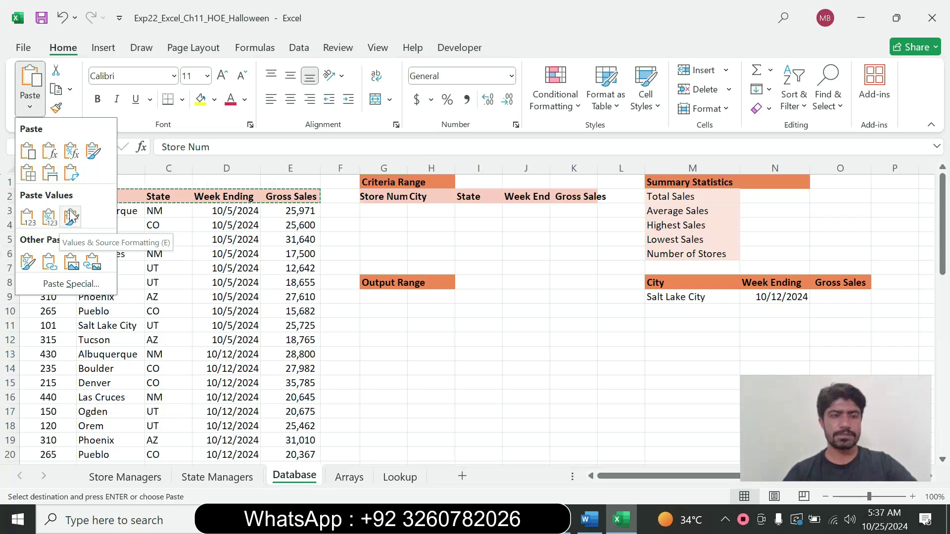
pyautogui.click(58, 176)
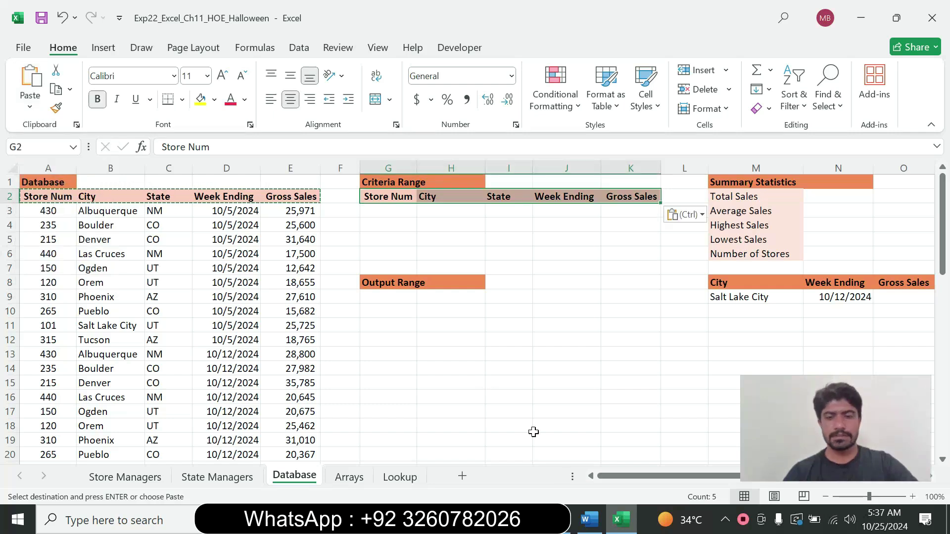
# Check the second destination in Word, and in Excel paste the headings under Output Range starting in G9, keeping source column widths.
pyautogui.hotkey('alt', 'Tab')
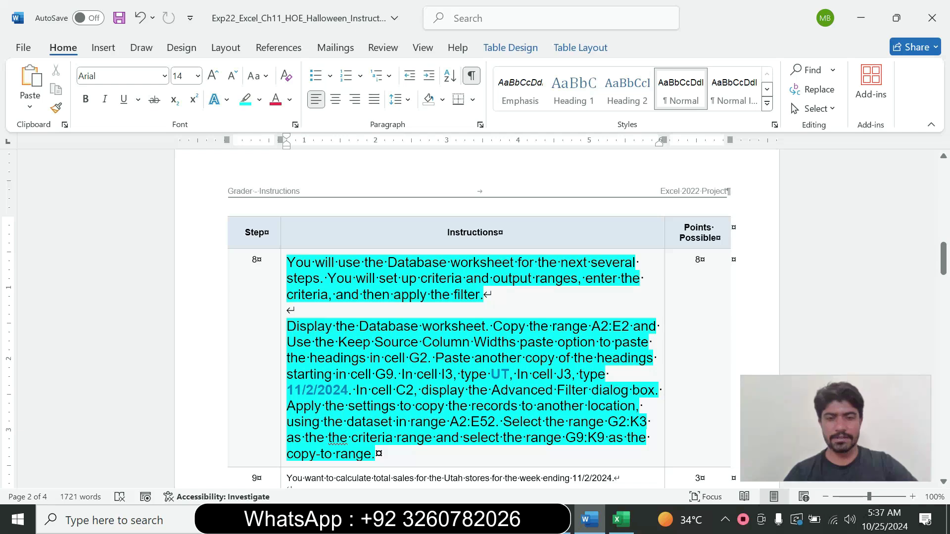
pyautogui.click(621, 520)
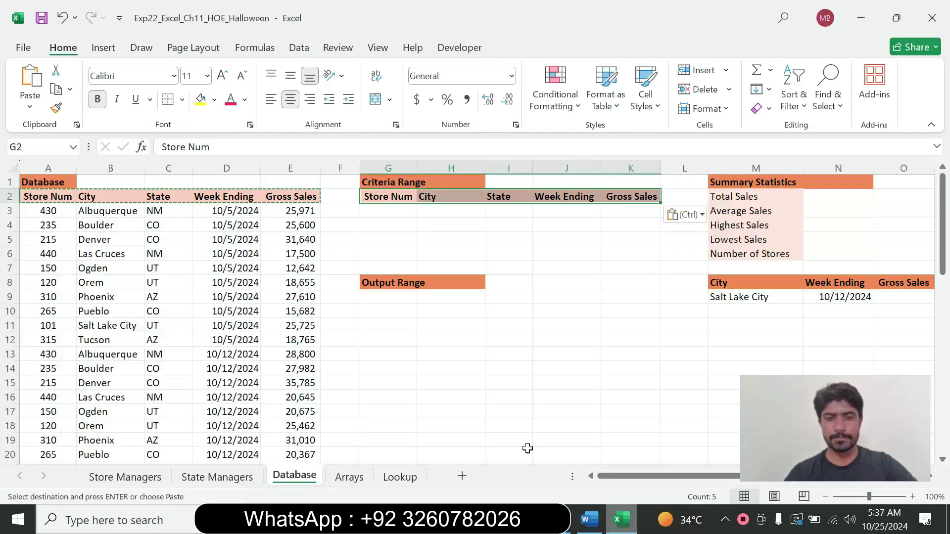
pyautogui.click(379, 297)
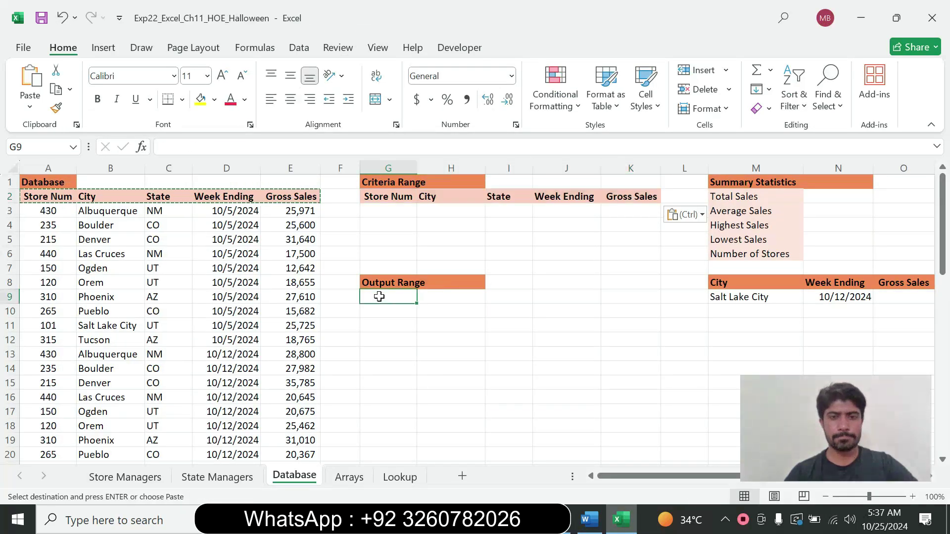
pyautogui.click(29, 104)
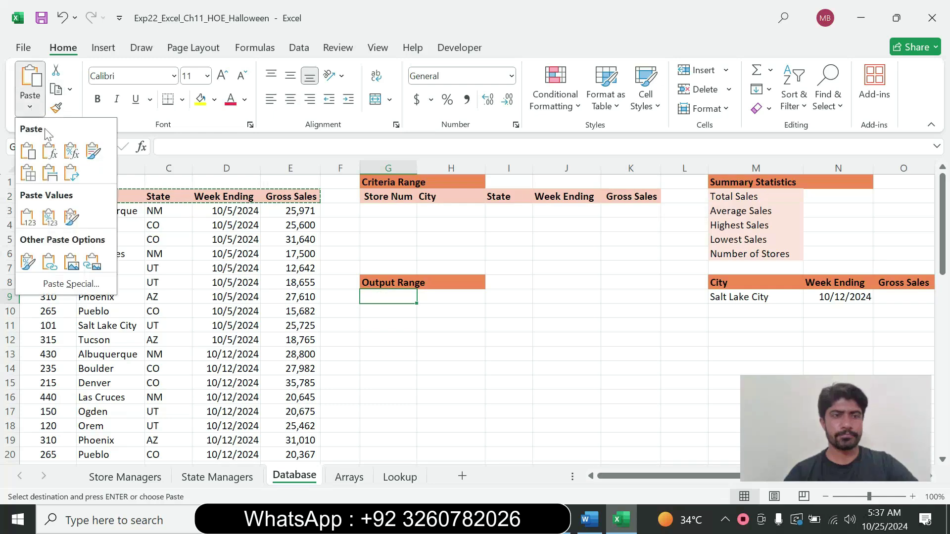
pyautogui.click(53, 175)
pyautogui.click(363, 324)
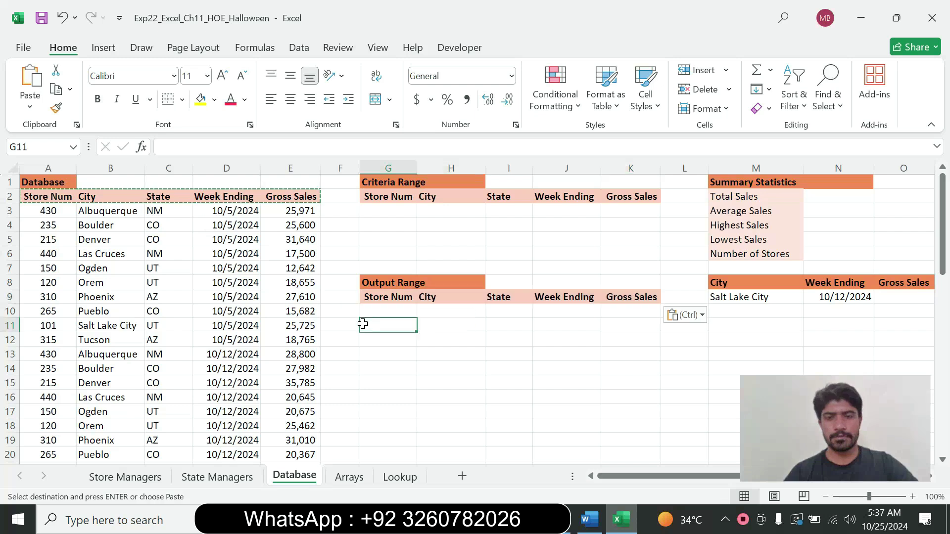
# Check the state criterion in the Word instruction, and in Excel enter UT in cell I3 of the criteria range.
pyautogui.click(588, 520)
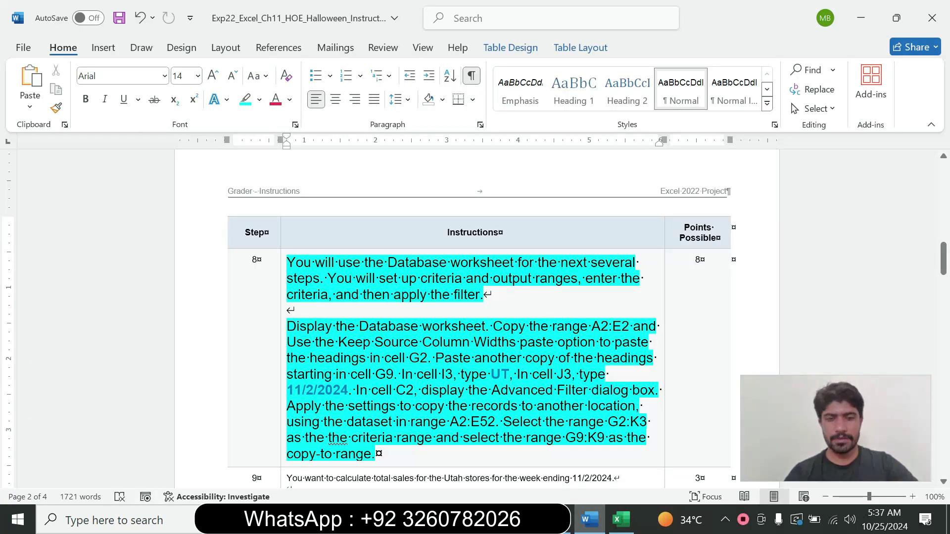
pyautogui.click(488, 375)
pyautogui.click(618, 521)
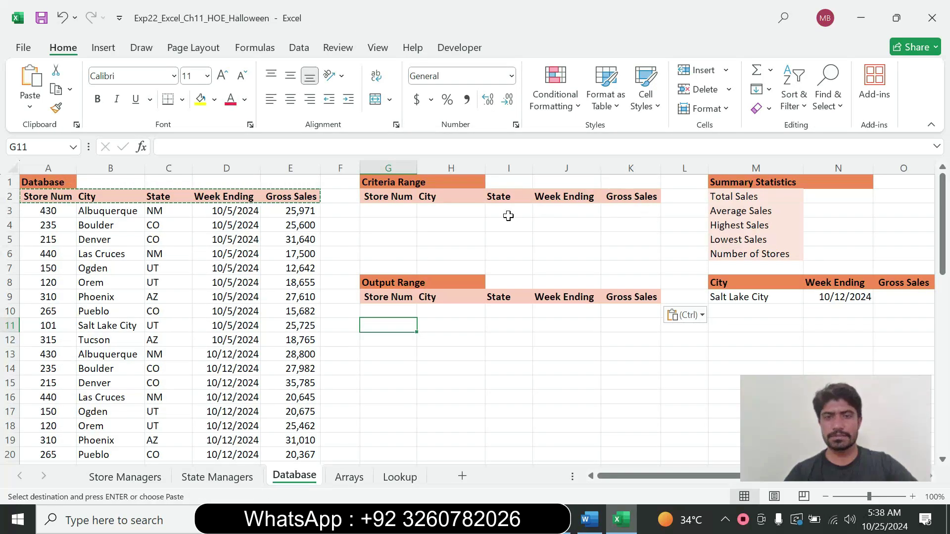
pyautogui.click(508, 215)
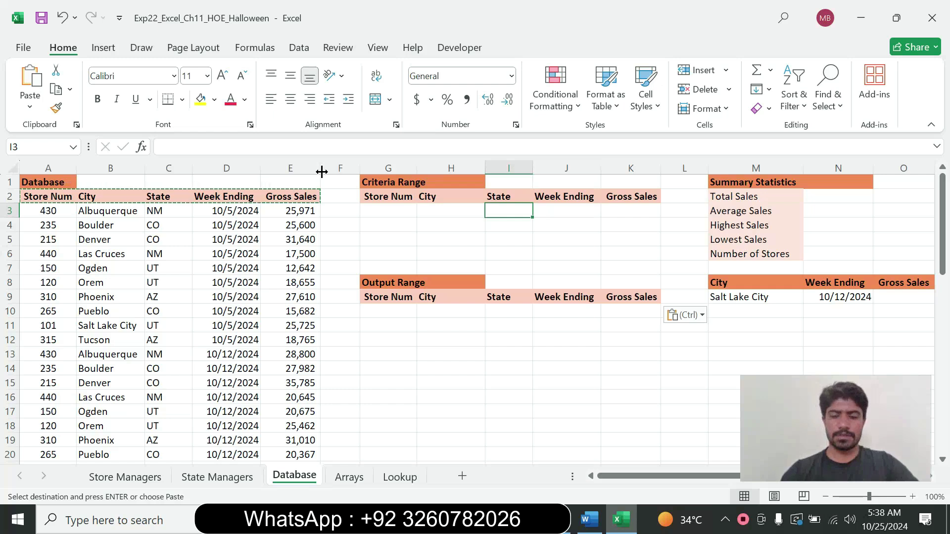
pyautogui.write('UT')
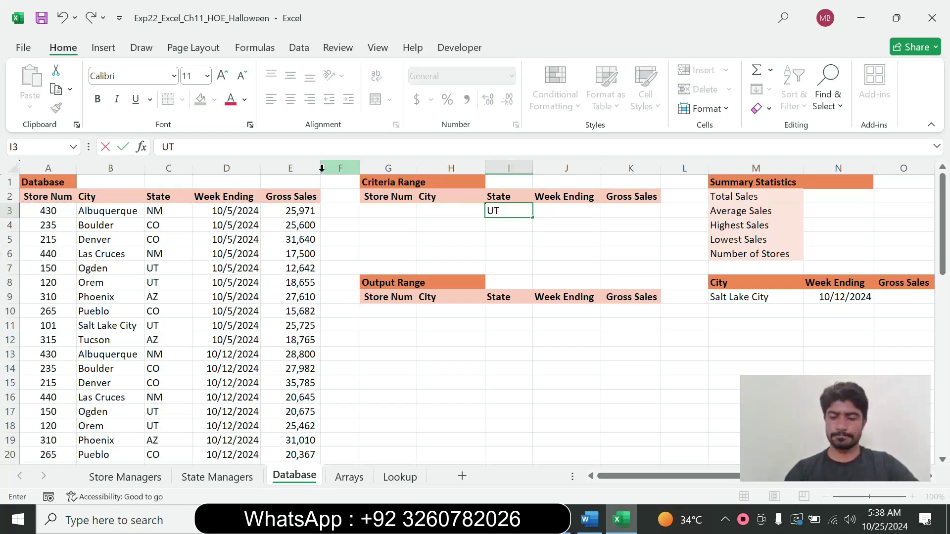
pyautogui.press('Return')
# Check the date criterion in the Word instruction, and in Excel enter 11/2/2024 in cell J3 under Week Ending.
pyautogui.click(589, 520)
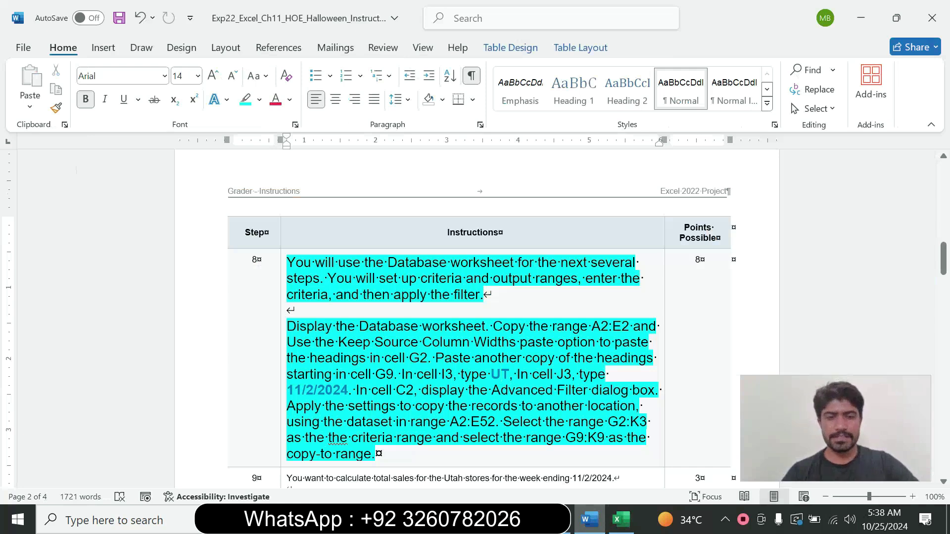
pyautogui.moveTo(287, 390); pyautogui.dragTo(349, 391)
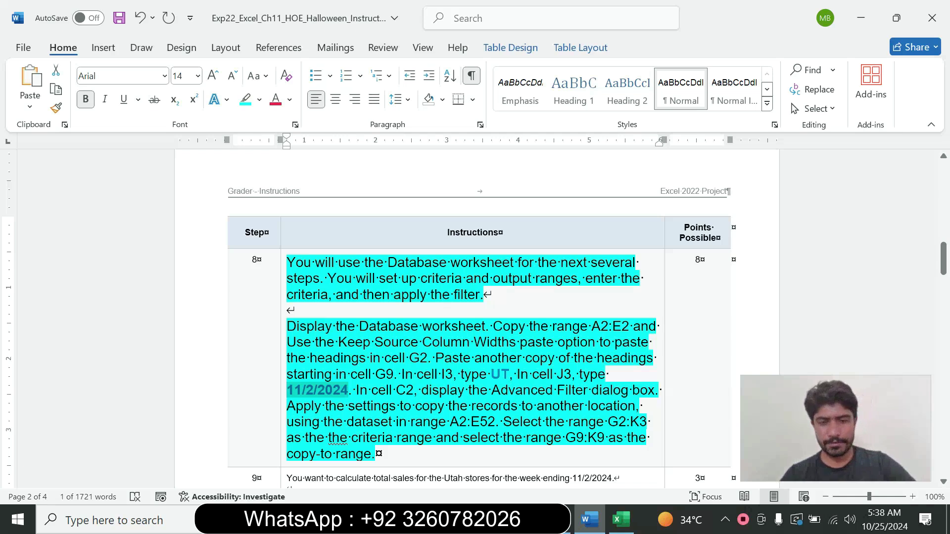
pyautogui.click(621, 520)
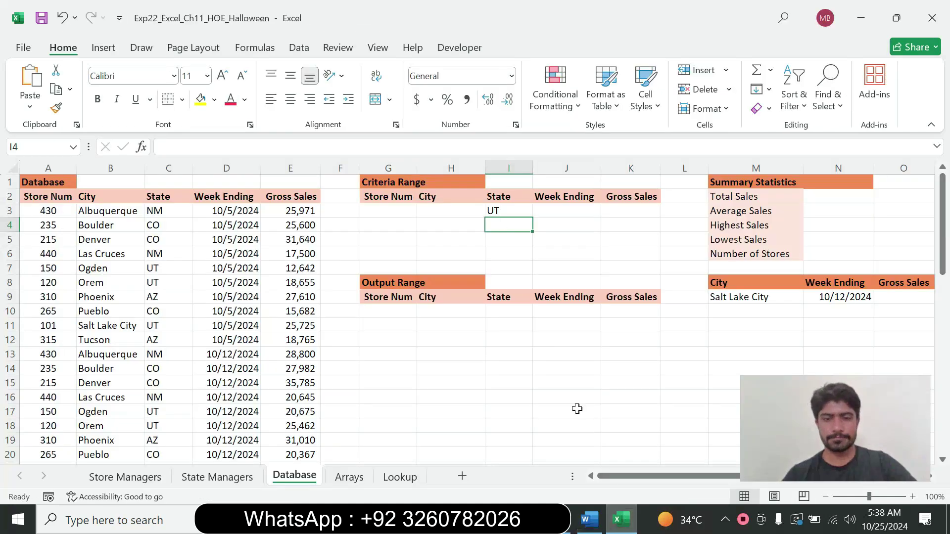
pyautogui.click(589, 520)
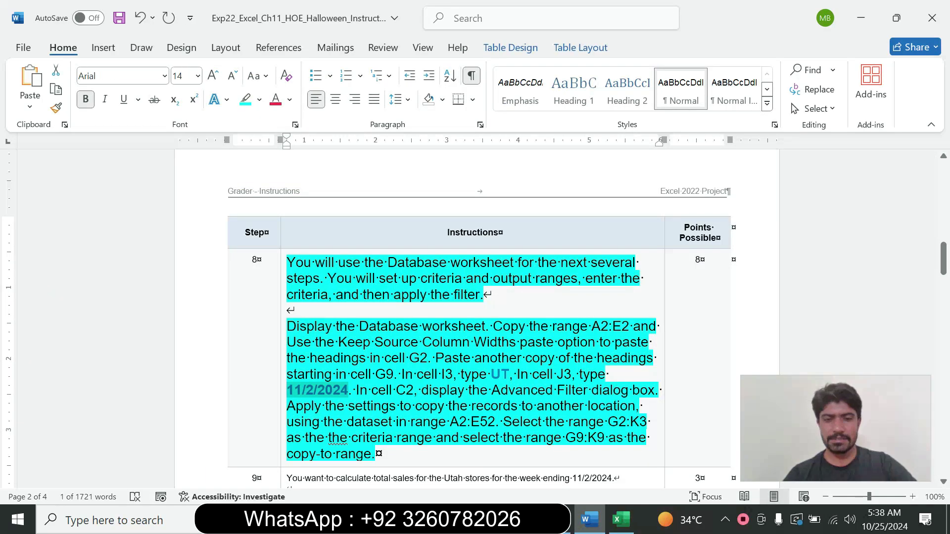
pyautogui.click(621, 520)
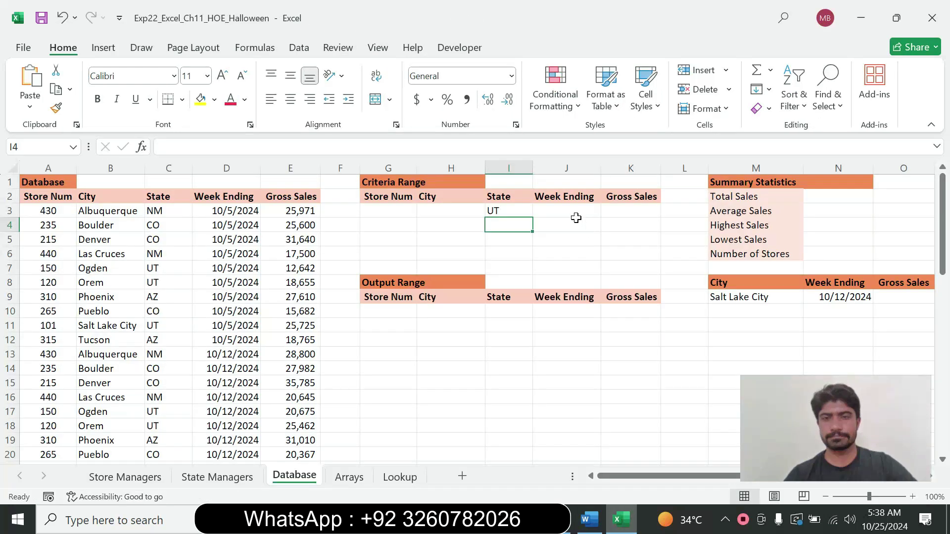
pyautogui.click(574, 218)
pyautogui.press('F2')
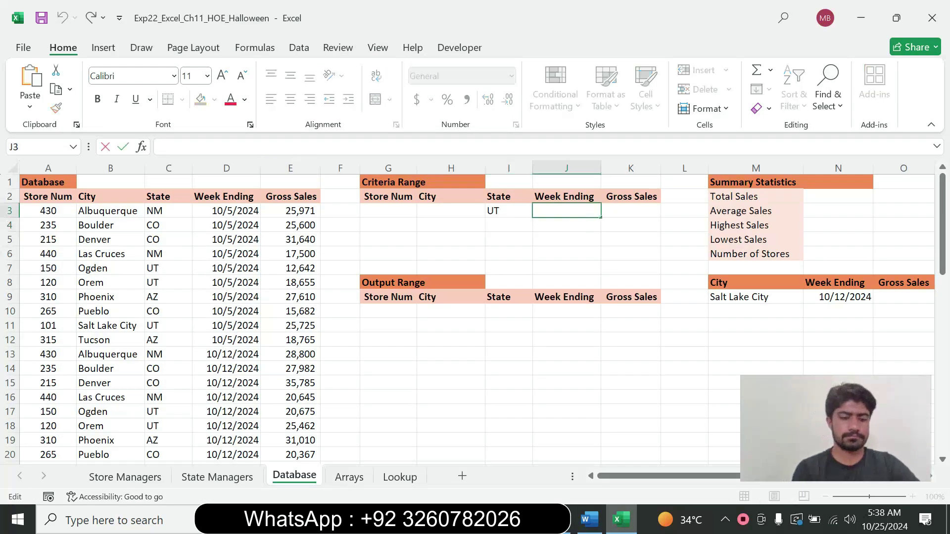
pyautogui.write('11/2/2024')
pyautogui.press('Return')
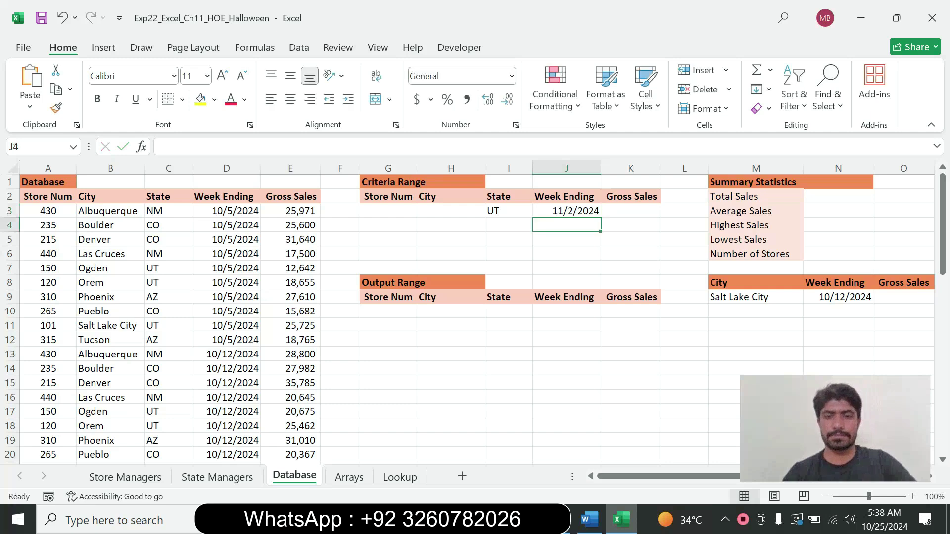
# Switch to Word, return the step 8 instruction text to 9 pt and remove its highlight.
pyautogui.click(590, 521)
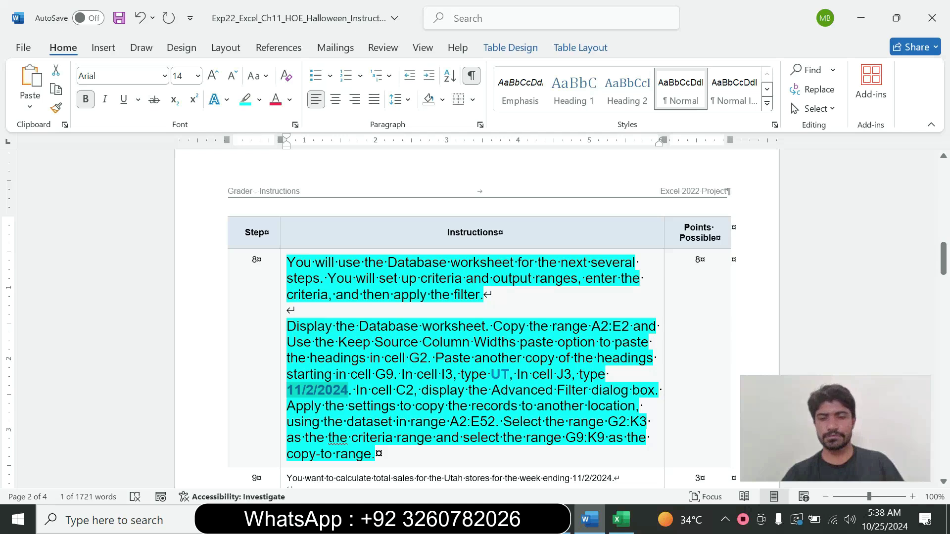
pyautogui.moveTo(944, 261); pyautogui.dragTo(945, 277)
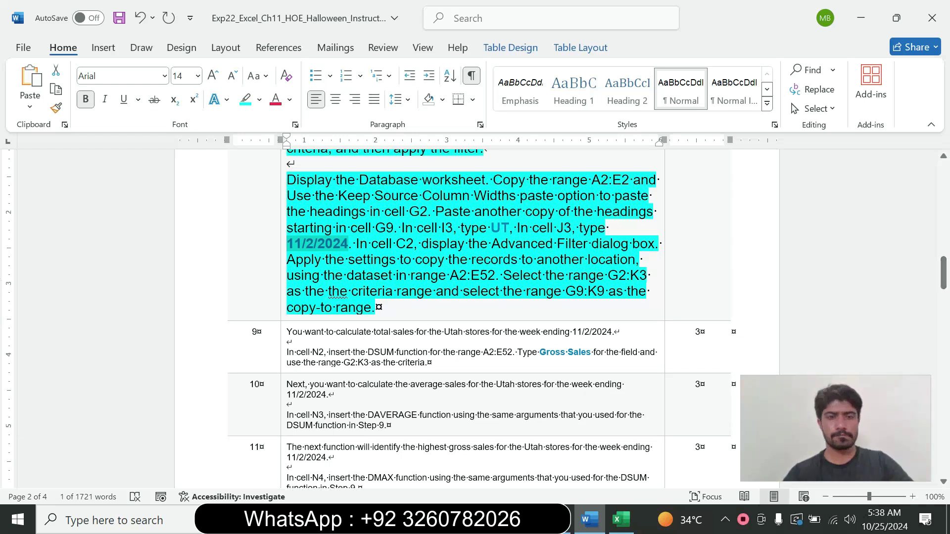
pyautogui.click(282, 259)
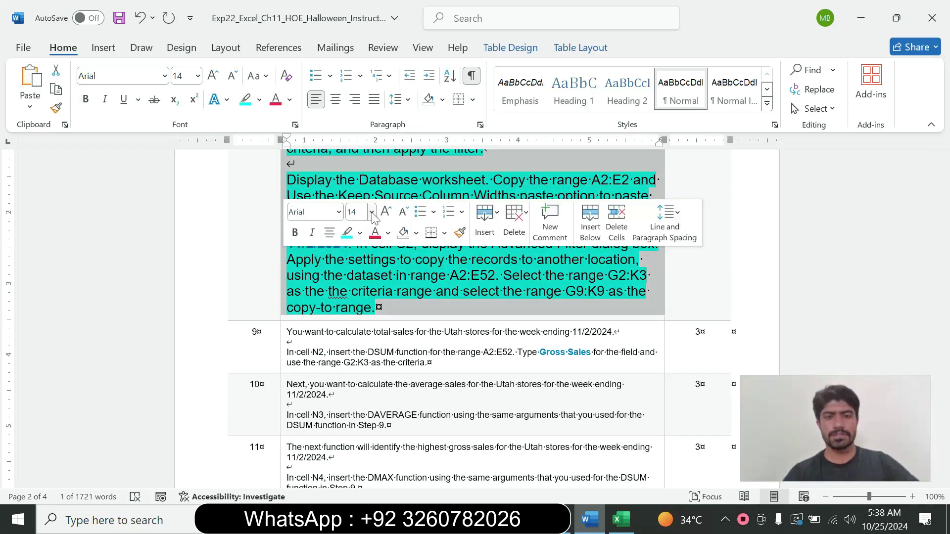
pyautogui.click(372, 214)
pyautogui.click(371, 251)
pyautogui.click(360, 232)
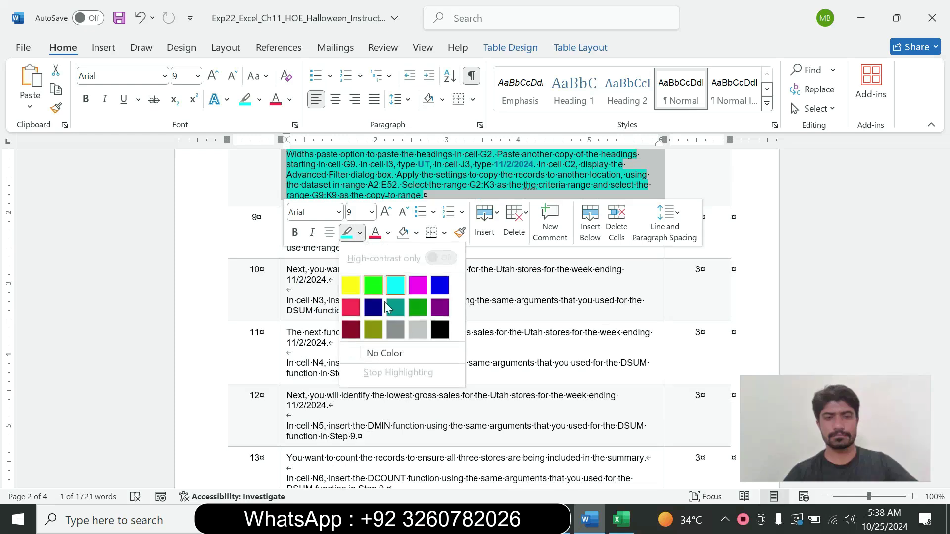
pyautogui.click(389, 354)
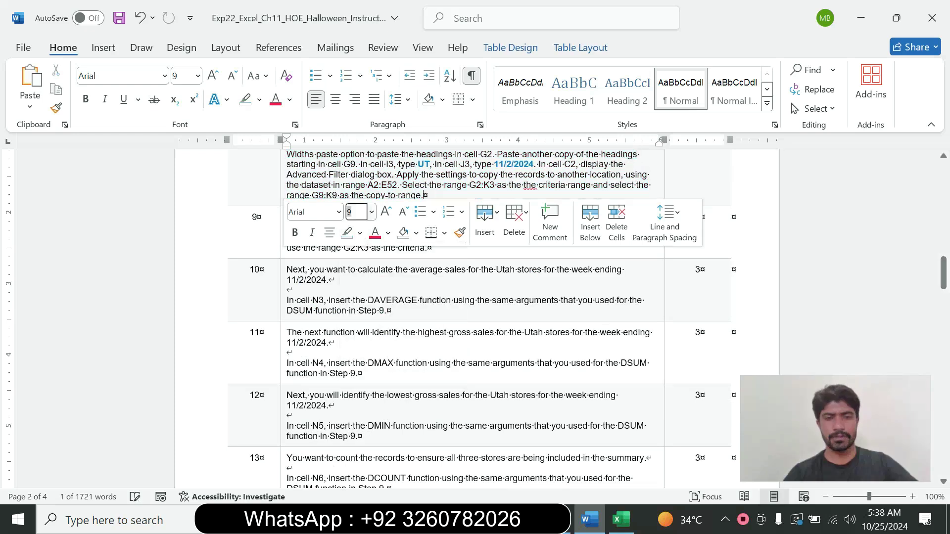
# Enlarge the step 9 instruction text to 14 pt and highlight it in turquoise.
pyautogui.click(283, 253)
pyautogui.click(374, 213)
pyautogui.click(377, 318)
pyautogui.click(360, 226)
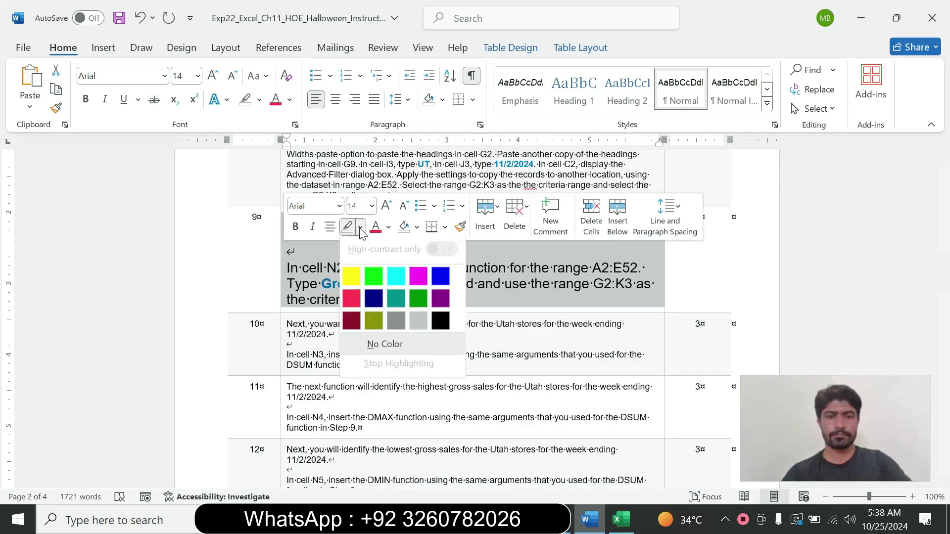
pyautogui.click(392, 275)
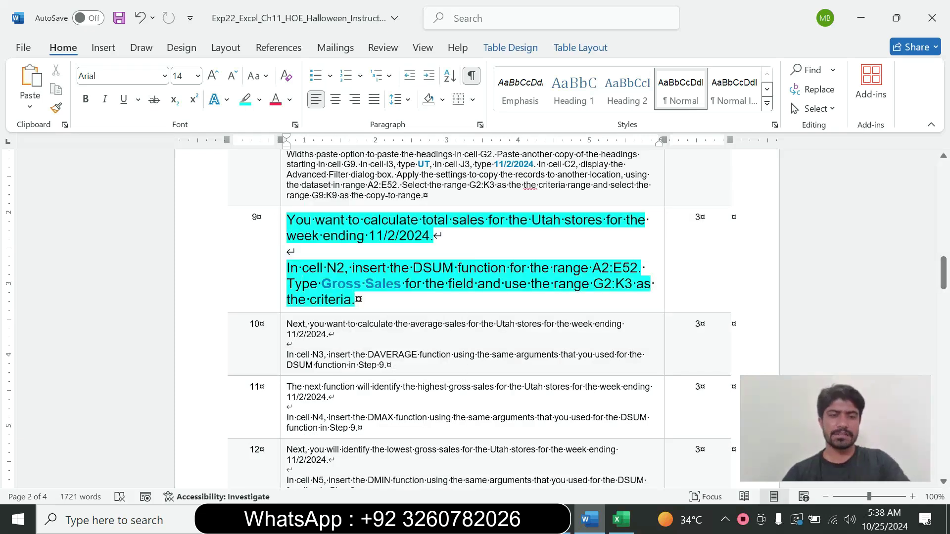
# Review the step 9 DSUM instruction in Word, and in Excel select cell N2 beside Total Sales.
pyautogui.moveTo(302, 269); pyautogui.dragTo(356, 300)
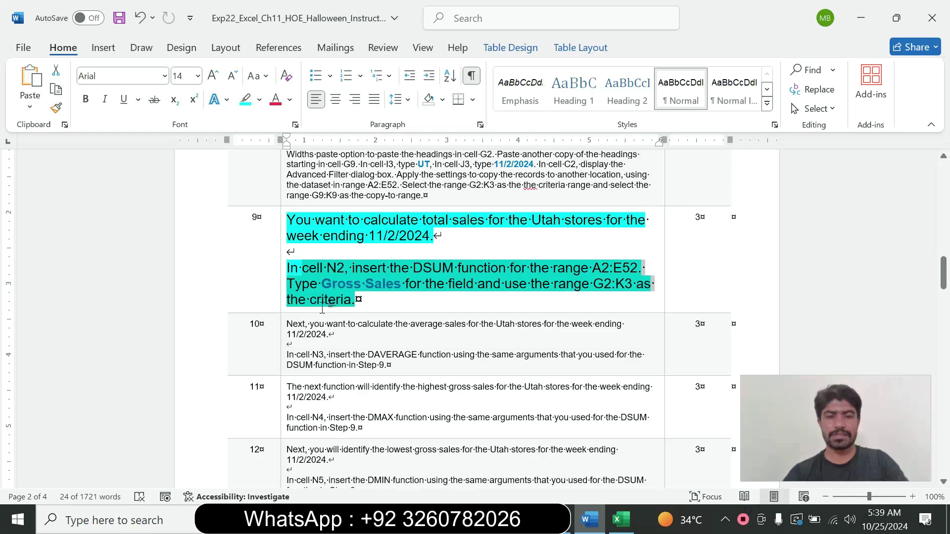
pyautogui.moveTo(303, 269); pyautogui.dragTo(388, 271)
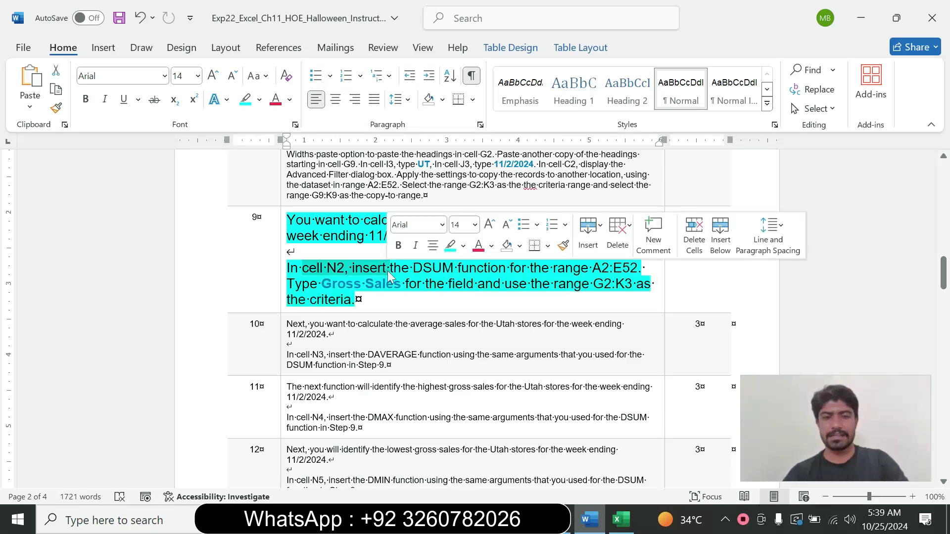
pyautogui.click(621, 520)
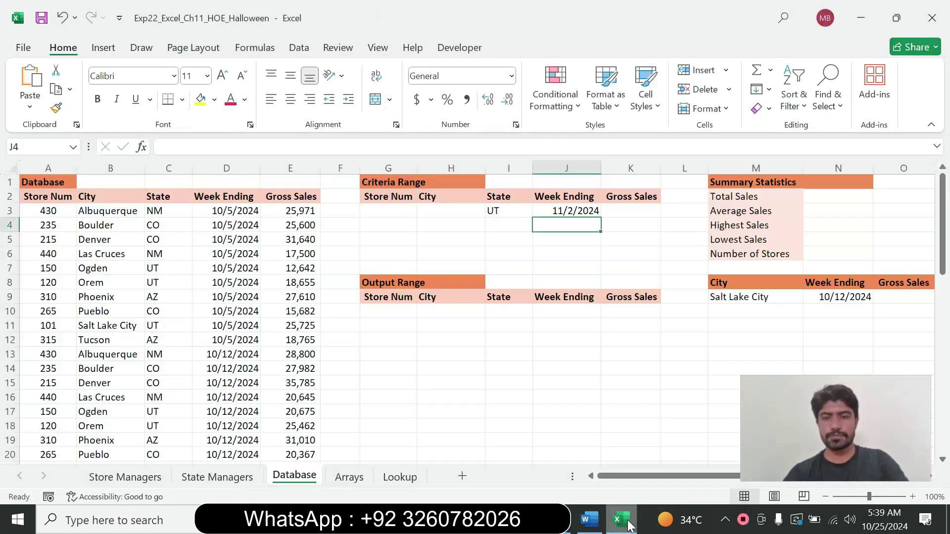
pyautogui.click(826, 196)
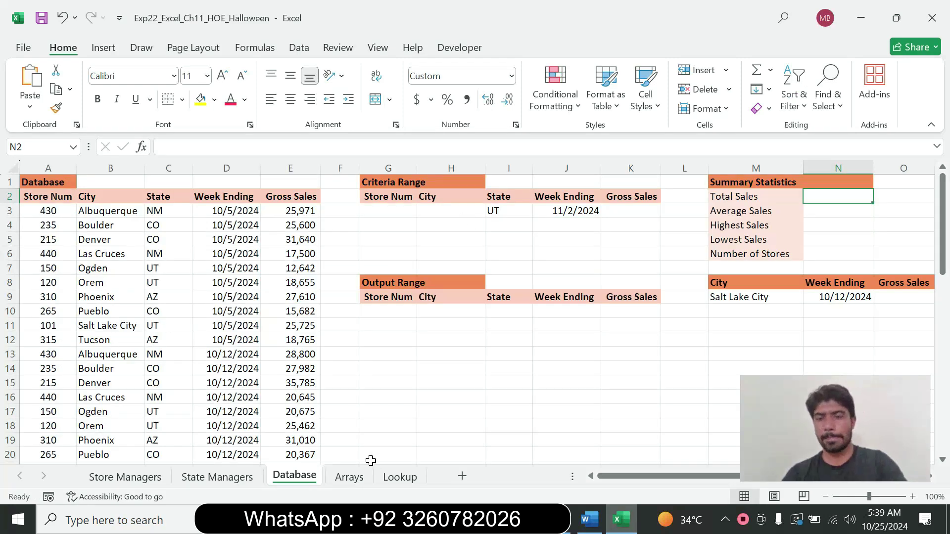
pyautogui.click(587, 520)
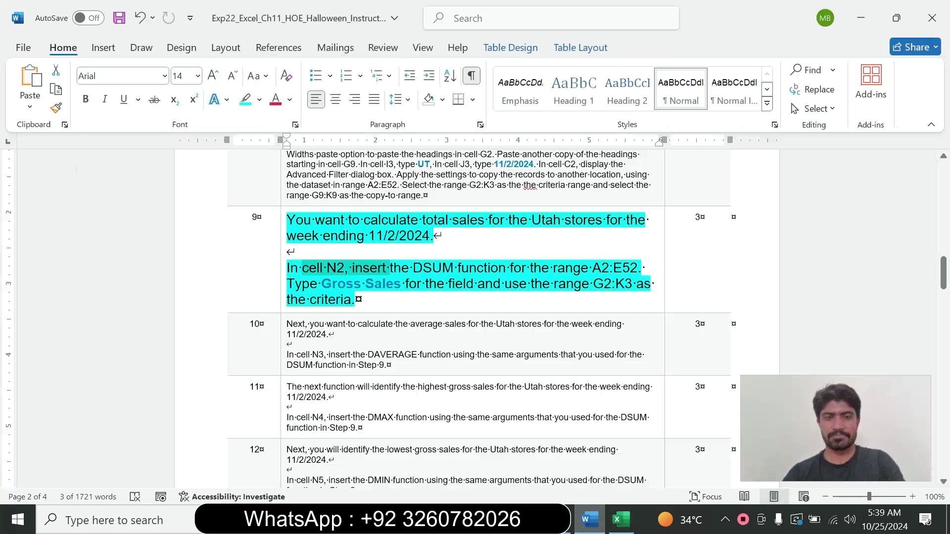
pyautogui.click(621, 520)
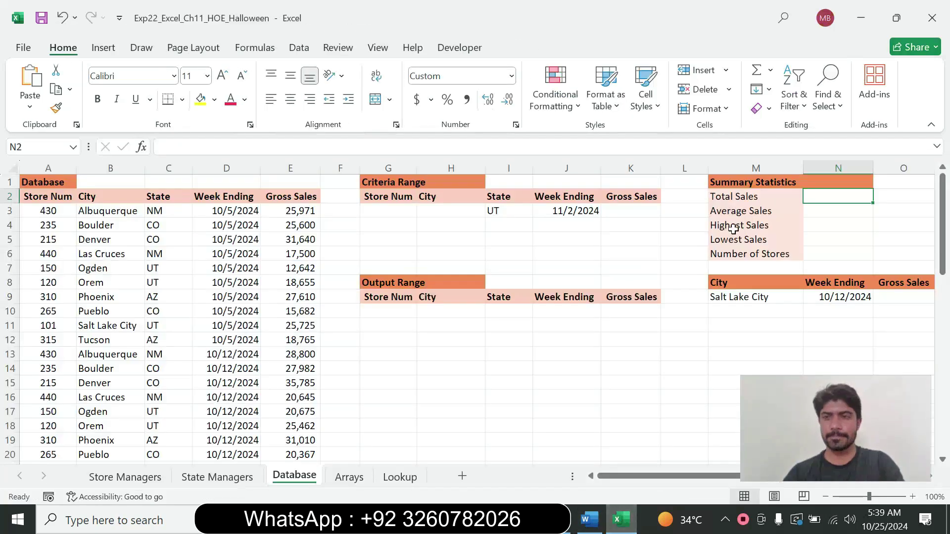
# Start a DSUM function in cell N2 with the range A2:E52 as the database argument.
pyautogui.write('=d')
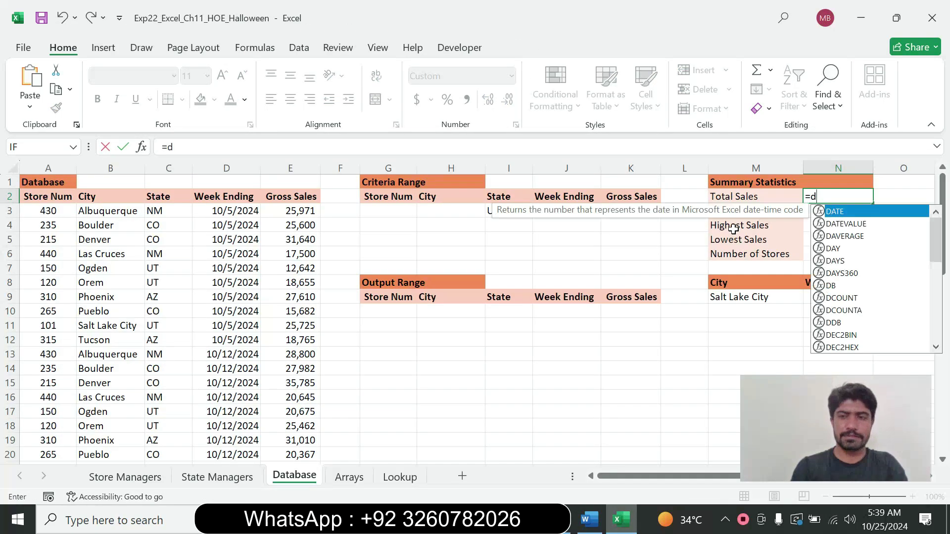
pyautogui.write('su')
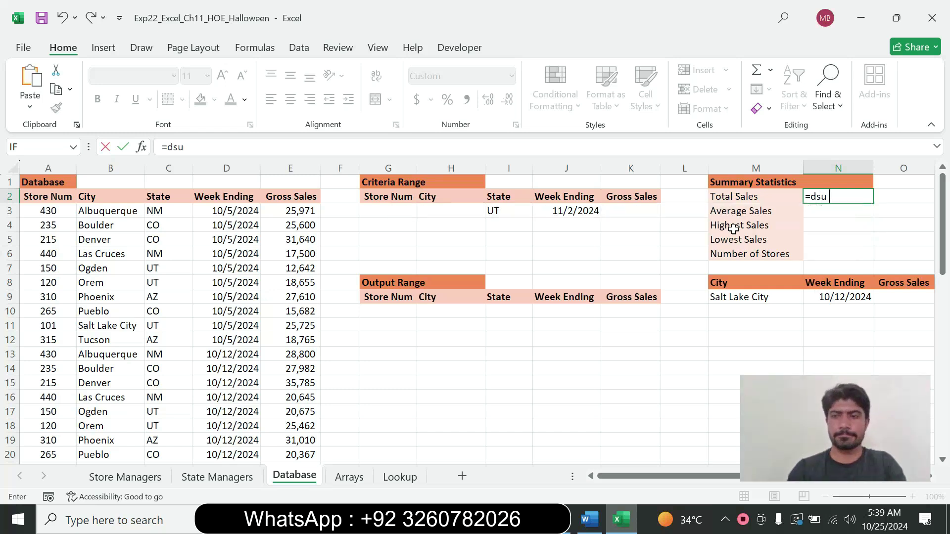
pyautogui.press('BackSpace')
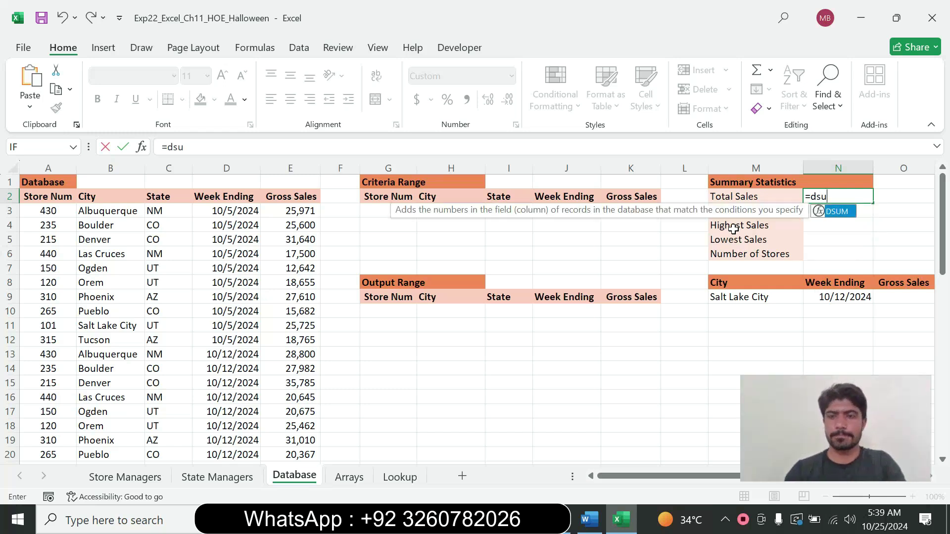
pyautogui.doubleClick(833, 211)
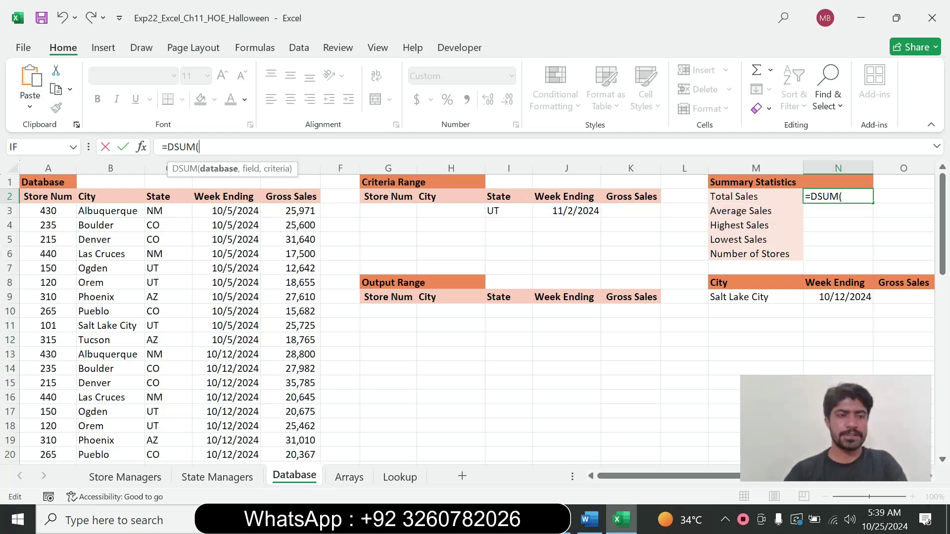
pyautogui.moveTo(48, 209); pyautogui.dragTo(94, 225)
pyautogui.moveTo(27, 198); pyautogui.dragTo(282, 435)
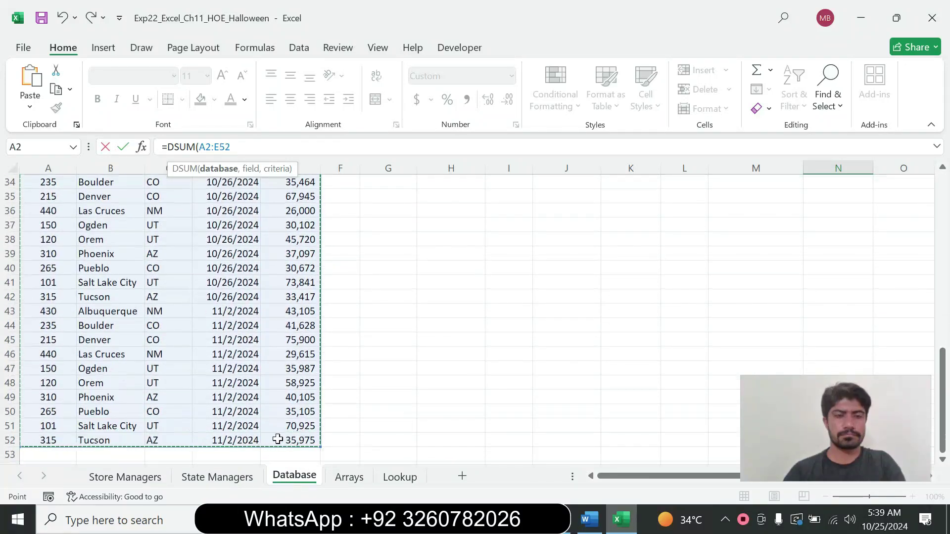
# Complete the DSUM formula in N2 with "Gross Sales" as the field and G2:K3 as the criteria.
pyautogui.press('F2')
pyautogui.write(',"Gross Sales')
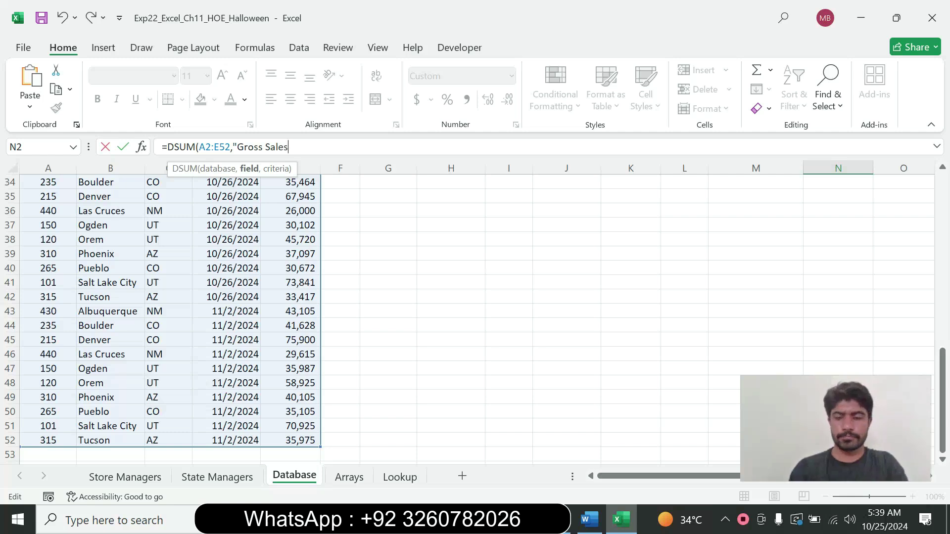
pyautogui.write(',')
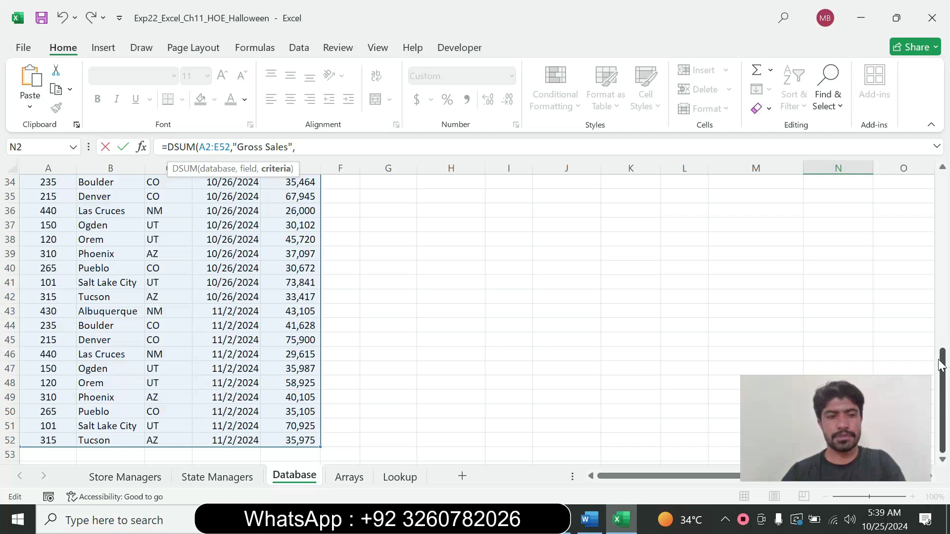
pyautogui.moveTo(942, 366); pyautogui.dragTo(942, 188)
pyautogui.moveTo(383, 198); pyautogui.dragTo(621, 210)
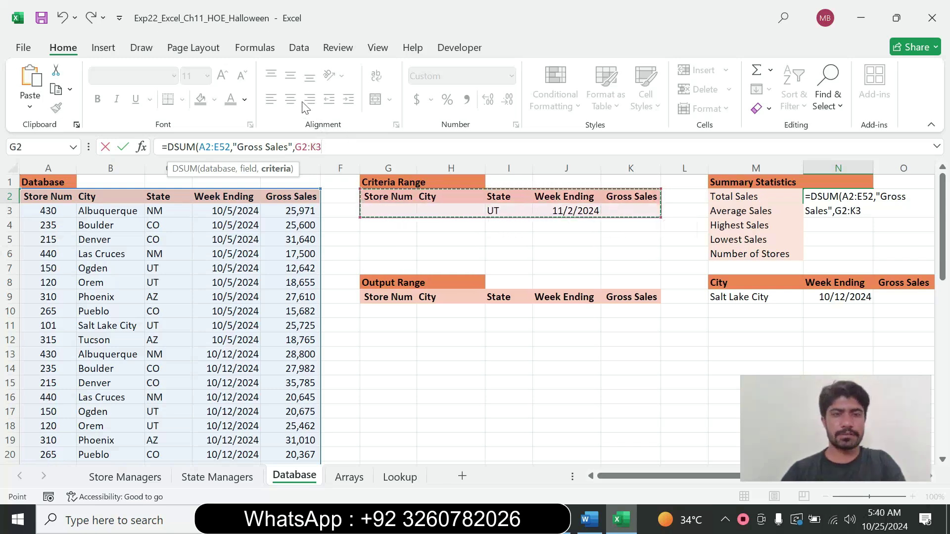
pyautogui.write(')')
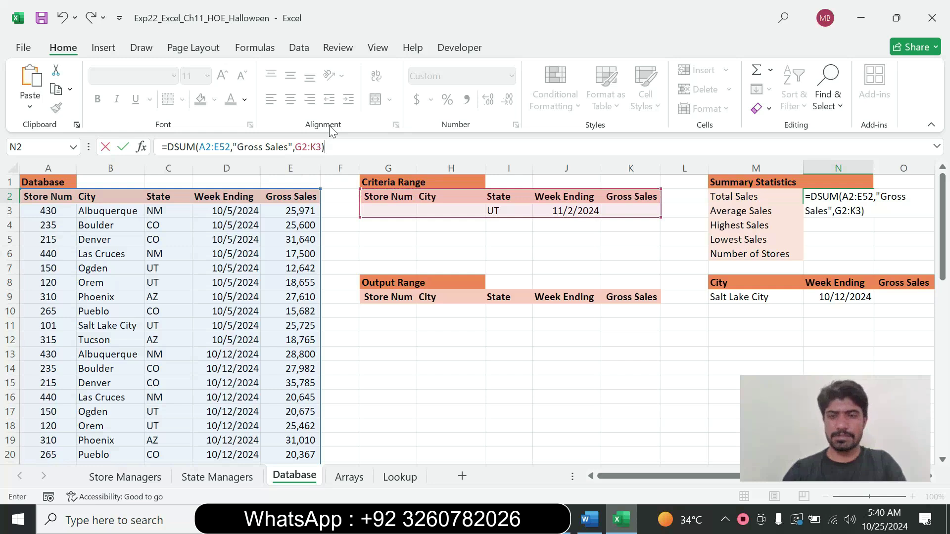
pyautogui.press('Return')
pyautogui.click(835, 194)
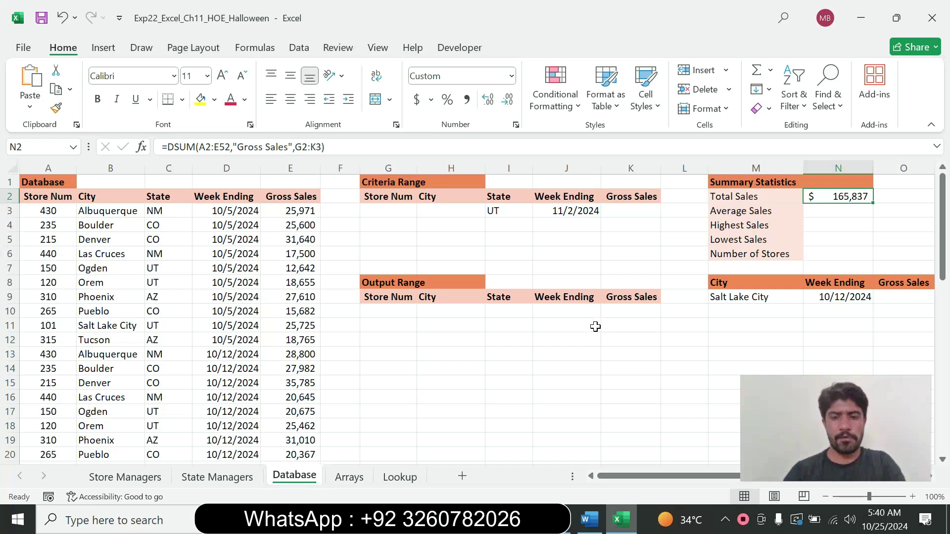
# Switch to Word, return the step 9 instruction text to 9 pt and remove its highlight.
pyautogui.click(592, 527)
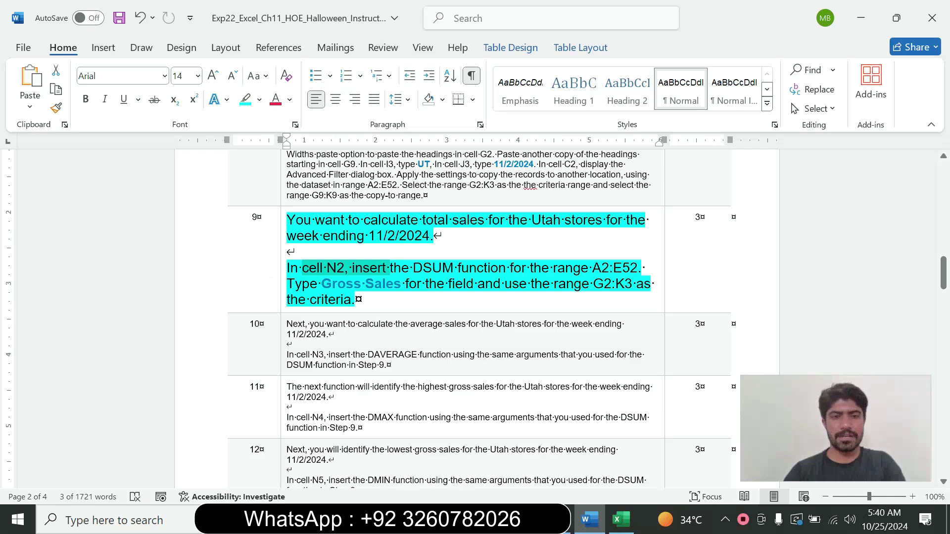
pyautogui.click(283, 286)
pyautogui.click(372, 238)
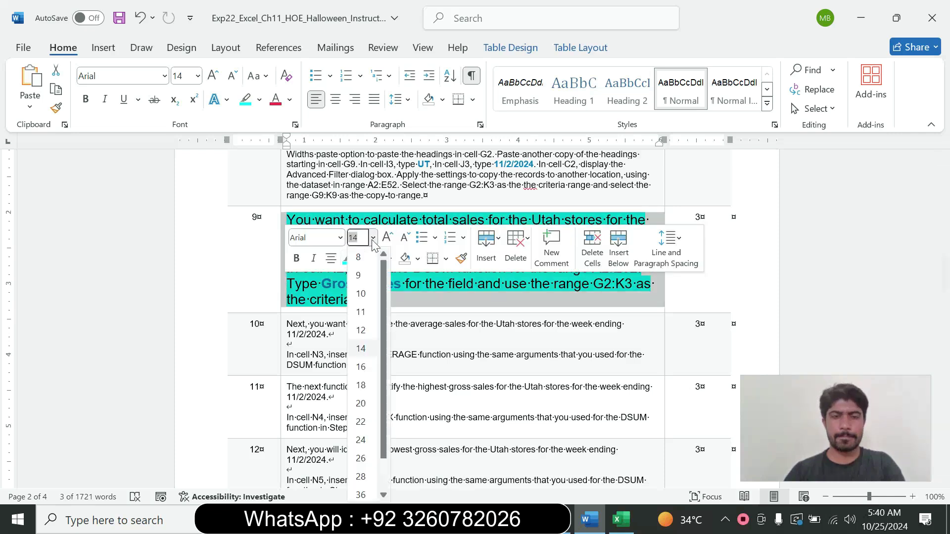
pyautogui.click(358, 276)
pyautogui.click(362, 259)
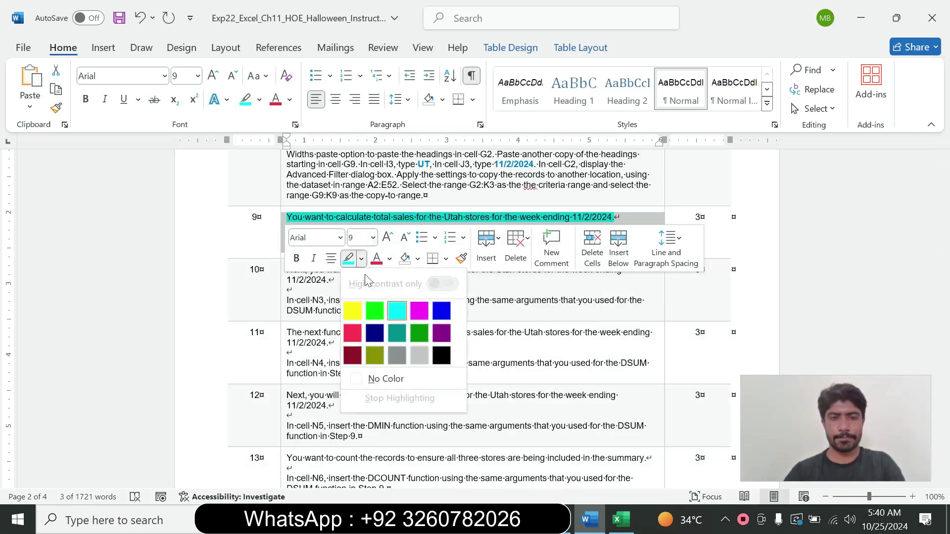
pyautogui.click(382, 379)
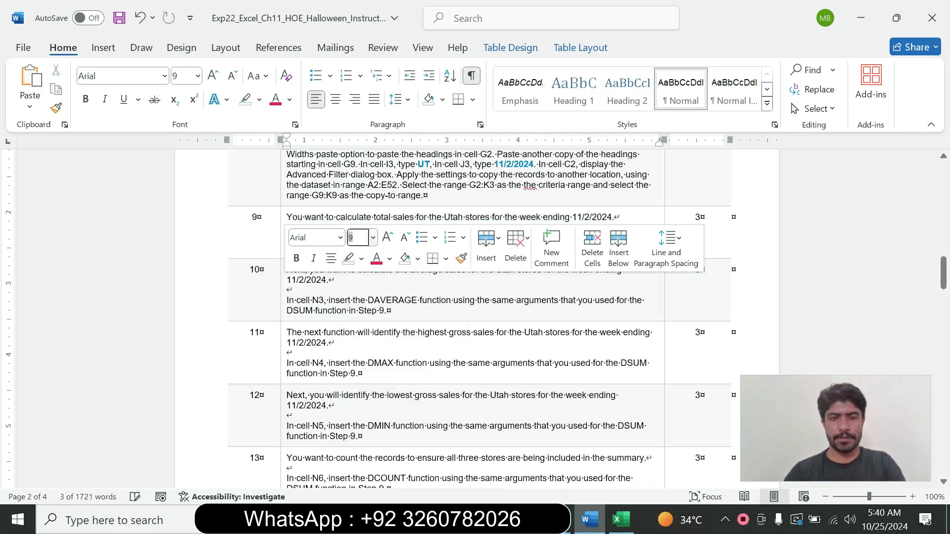
# Enlarge the step 10 instruction text to 16 pt and highlight it in turquoise.
pyautogui.click(280, 311)
pyautogui.click(370, 264)
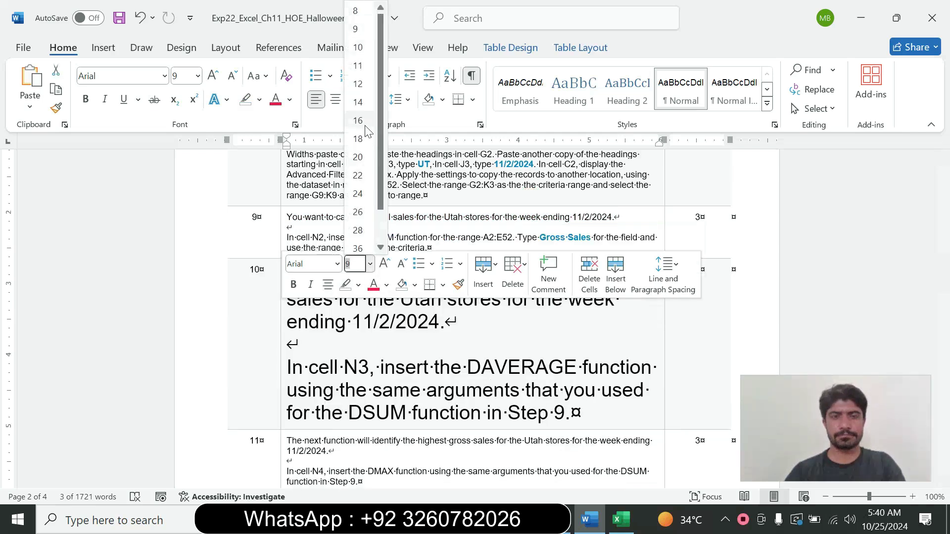
pyautogui.click(365, 123)
pyautogui.click(259, 99)
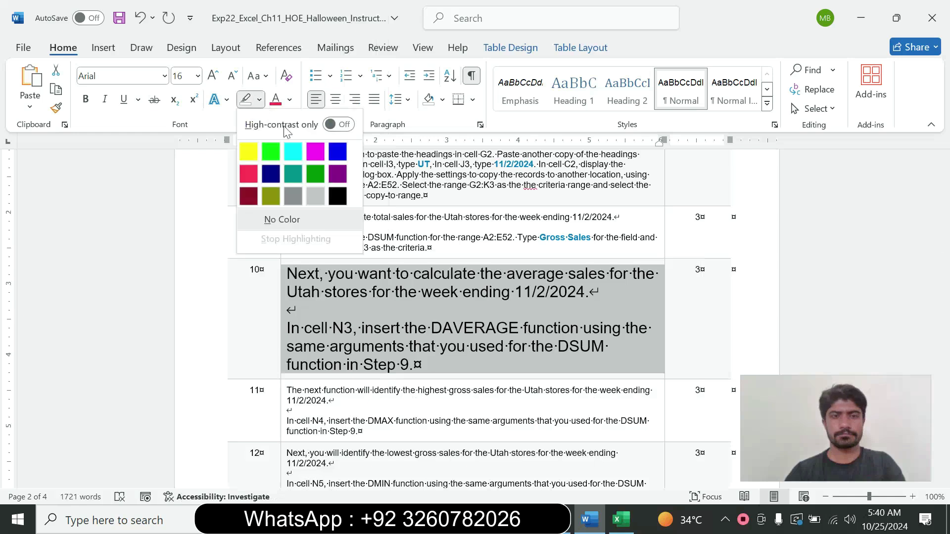
pyautogui.click(293, 152)
# Read the step 10 DAVERAGE instruction in Word, and in Excel select cell N3 beside Average Sales.
pyautogui.moveTo(298, 274); pyautogui.dragTo(594, 293)
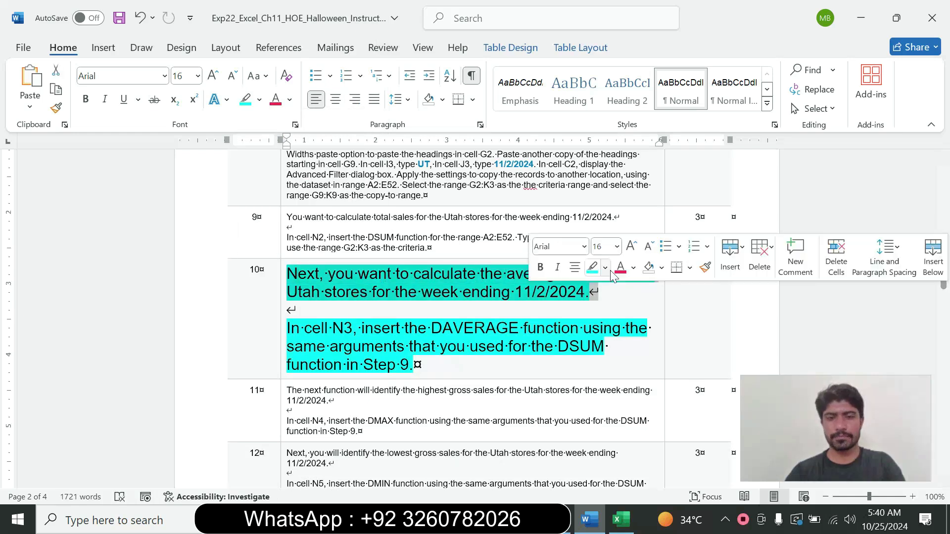
pyautogui.click(409, 273)
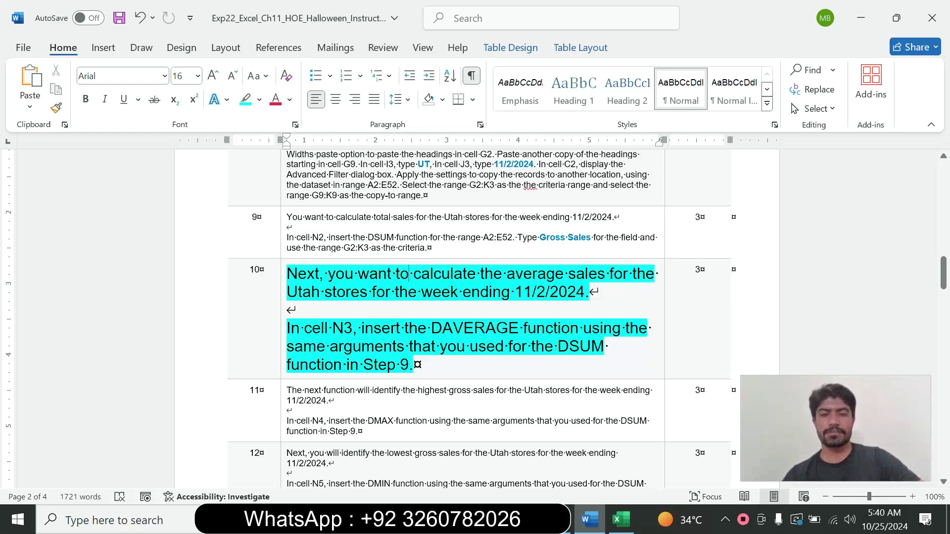
pyautogui.tripleClick(345, 332)
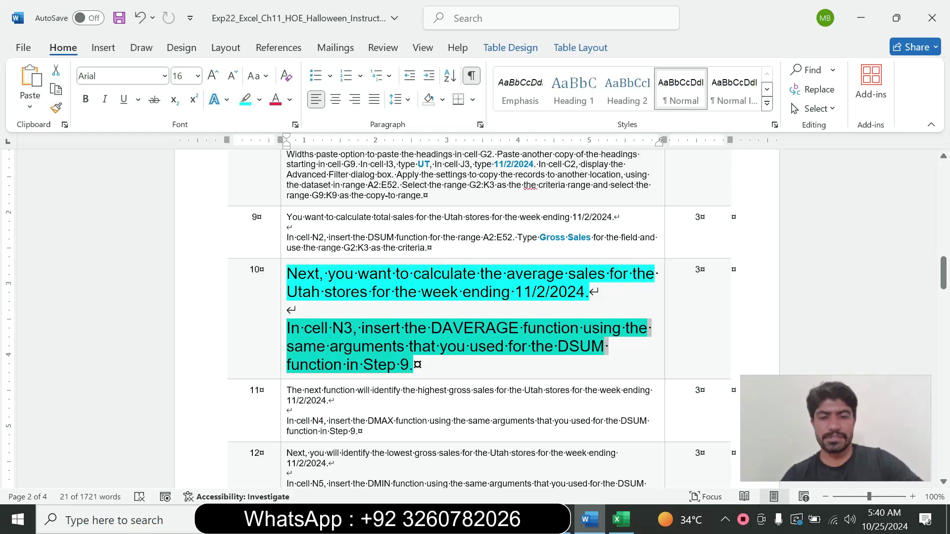
pyautogui.click(417, 365)
pyautogui.moveTo(305, 329); pyautogui.dragTo(408, 364)
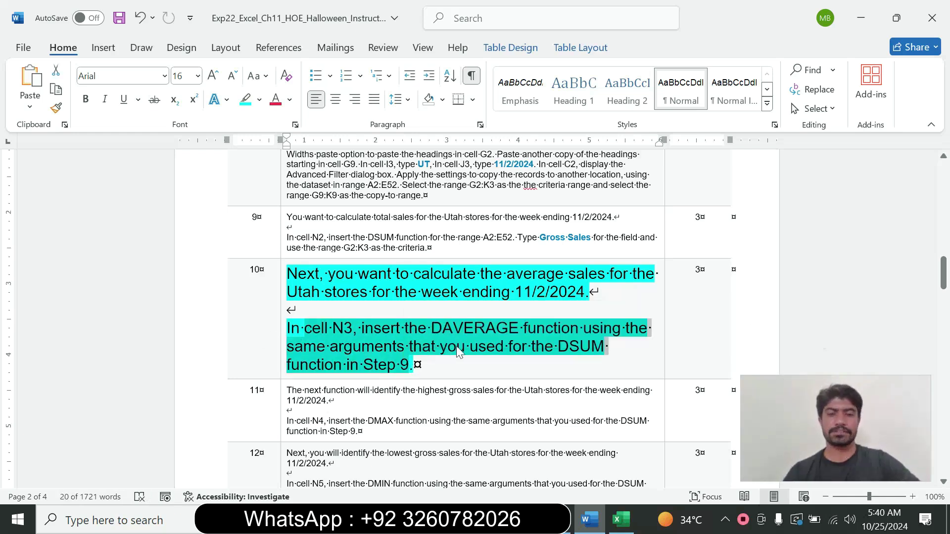
pyautogui.click(621, 519)
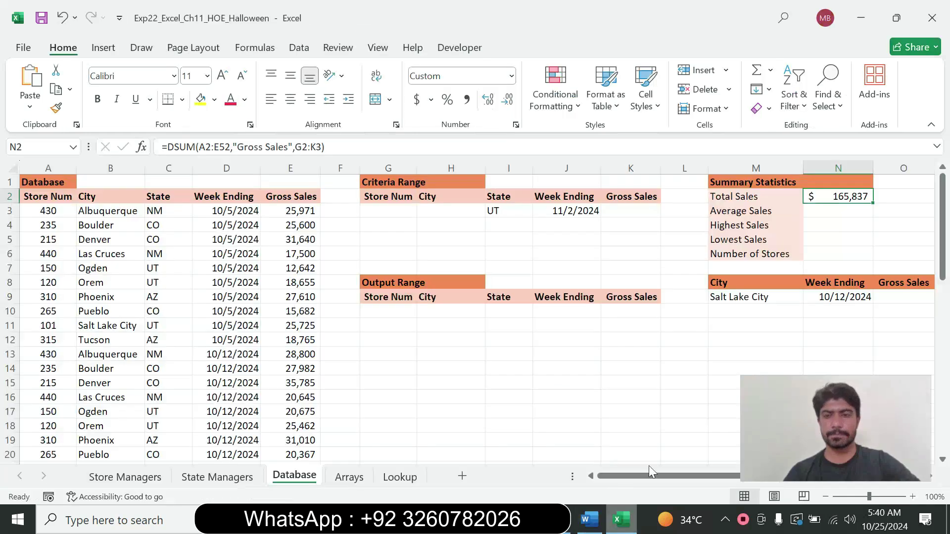
pyautogui.click(839, 211)
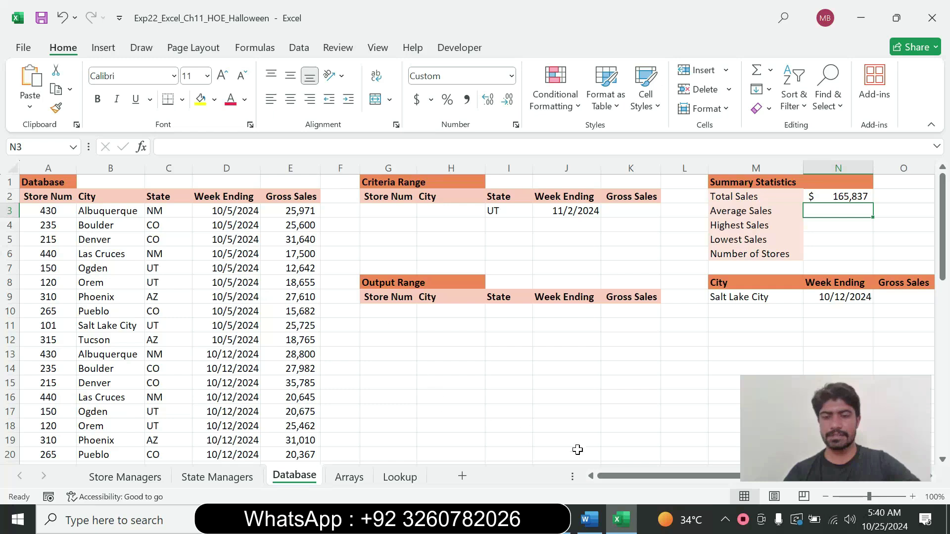
pyautogui.click(591, 520)
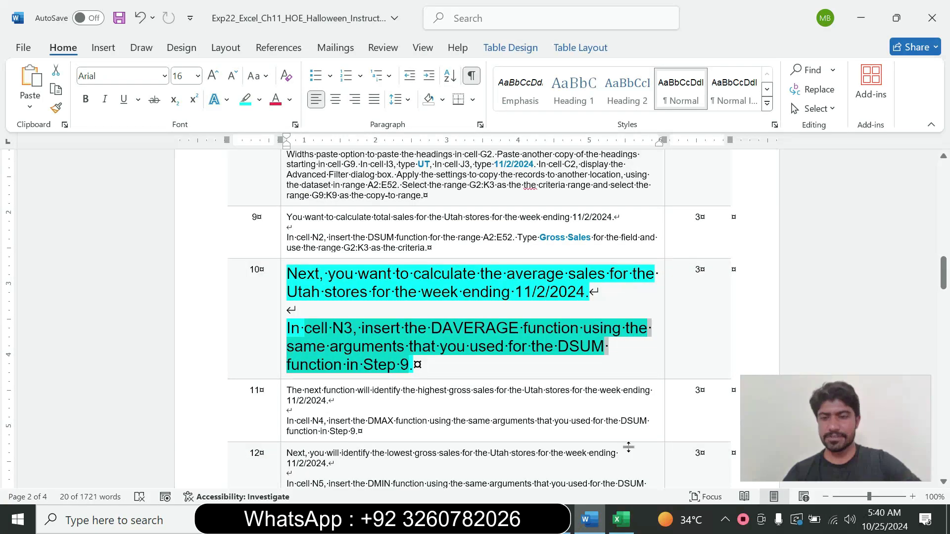
pyautogui.click(621, 520)
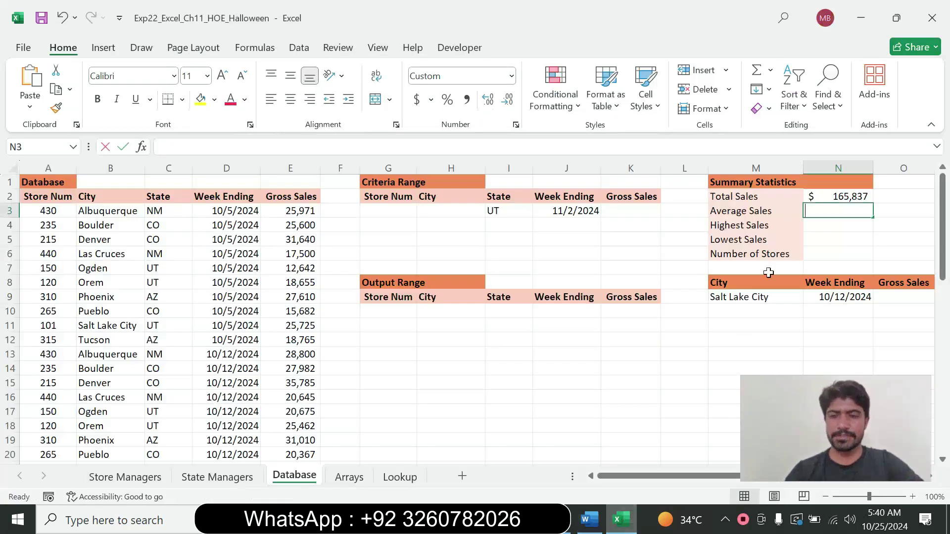
# In cell N3, enter a DAVERAGE function with database range A2:E52, field "Gross Sales" and criteria range G2:K3.
pyautogui.write('=da')
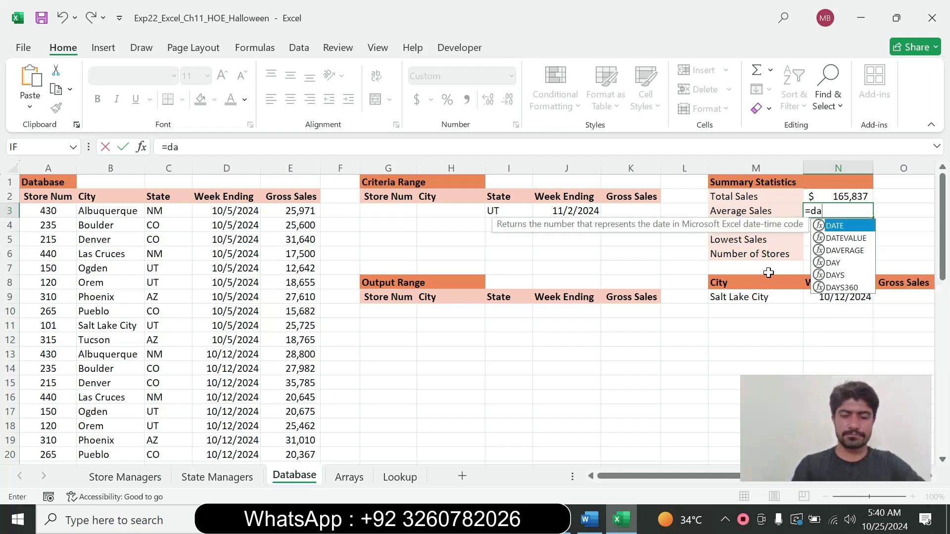
pyautogui.write('v')
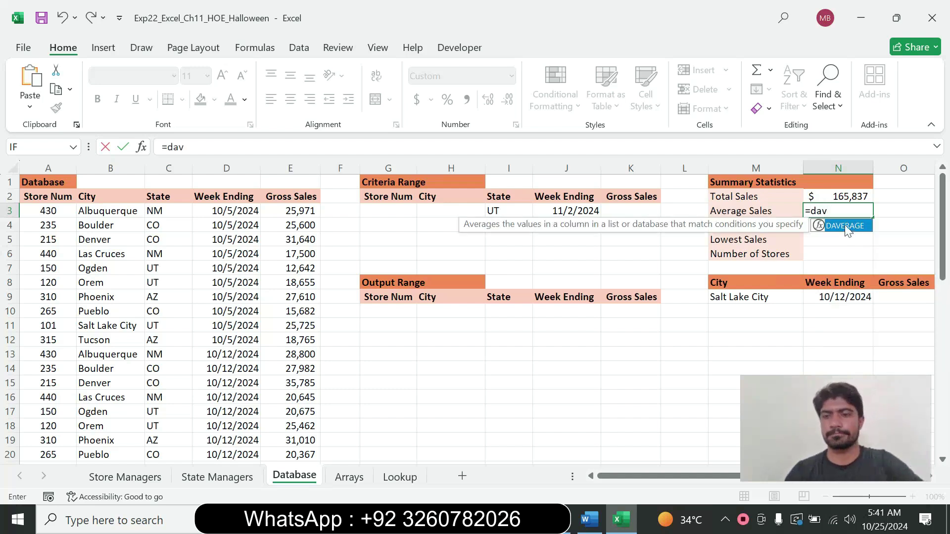
pyautogui.press('Tab')
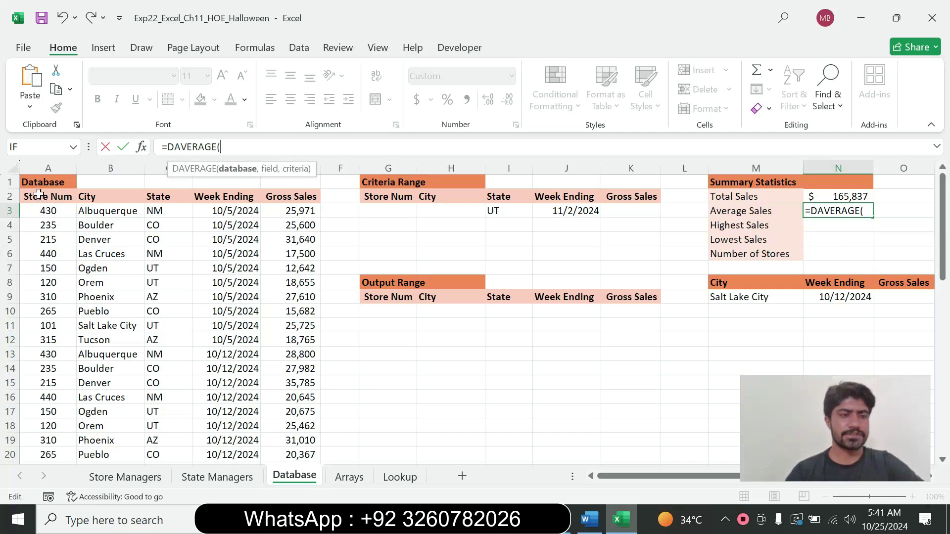
pyautogui.moveTo(38, 195); pyautogui.dragTo(308, 427)
pyautogui.write(',"Gross Sales')
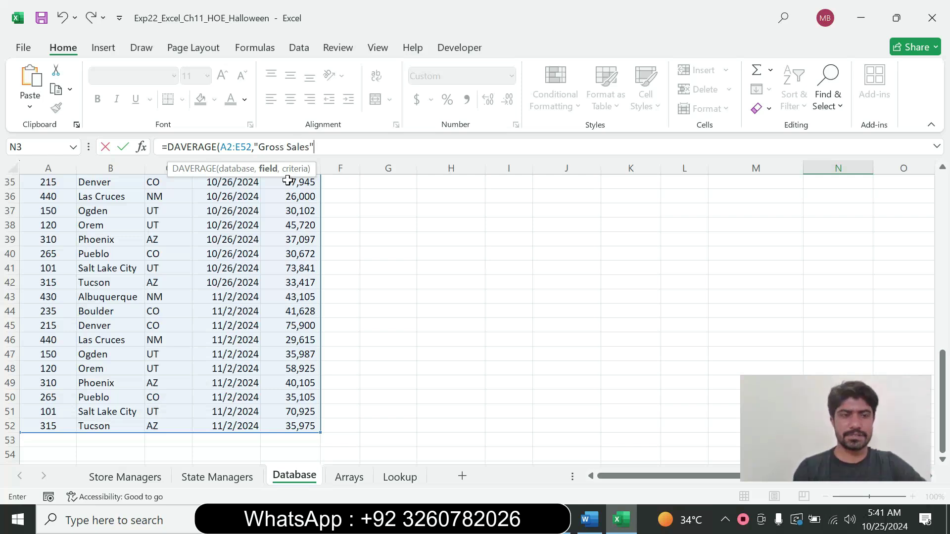
pyautogui.write(',')
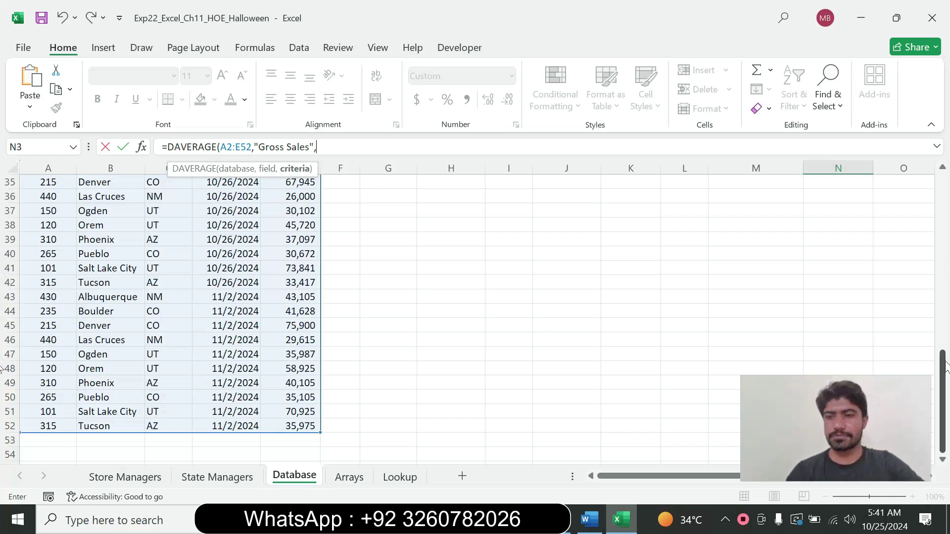
pyautogui.moveTo(943, 376); pyautogui.dragTo(935, 187)
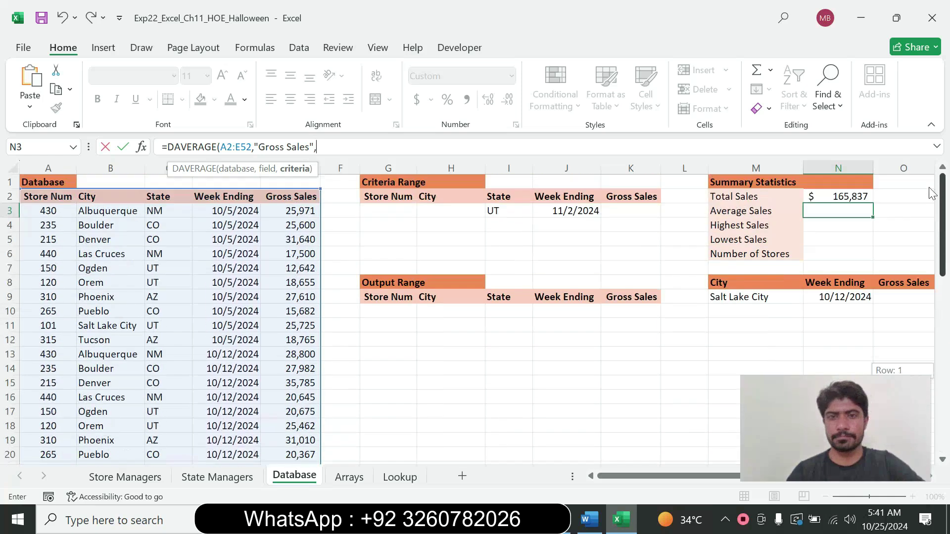
pyautogui.moveTo(376, 197); pyautogui.dragTo(614, 205)
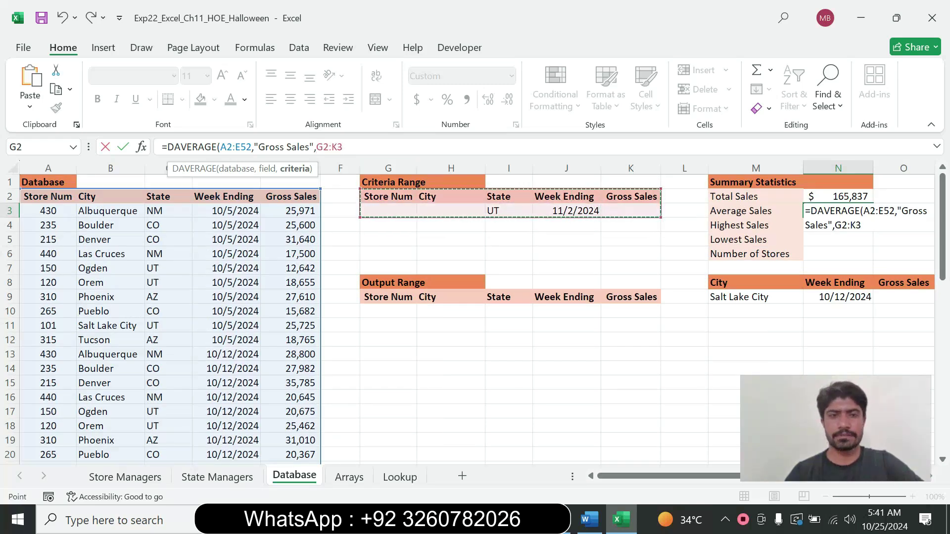
pyautogui.write(')')
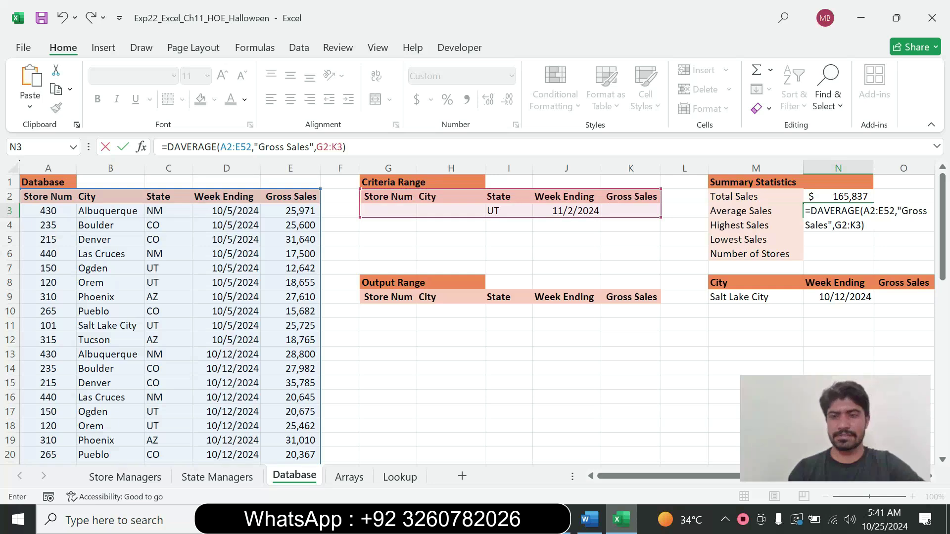
pyautogui.press('Return')
# Switch to Word, return the step 10 instruction text to 9 pt and remove its highlight.
pyautogui.click(589, 520)
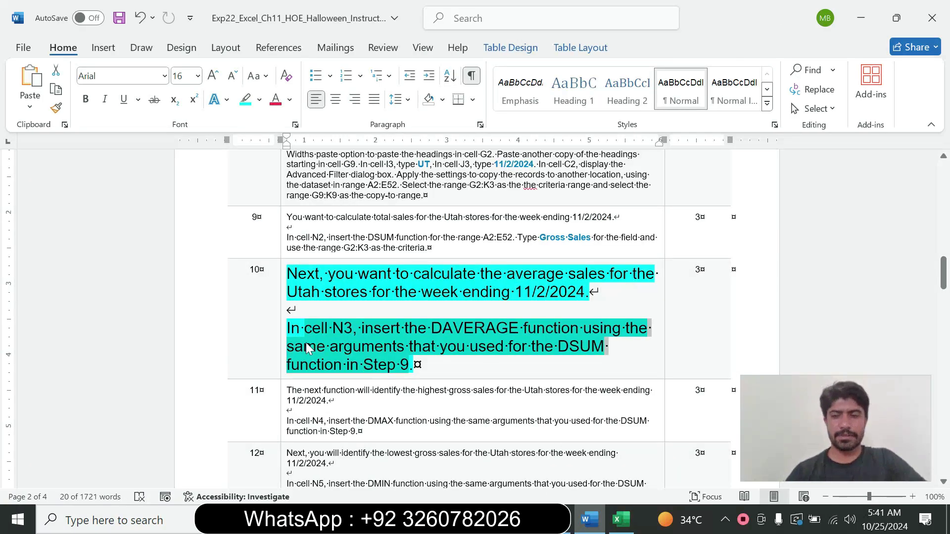
pyautogui.click(287, 345)
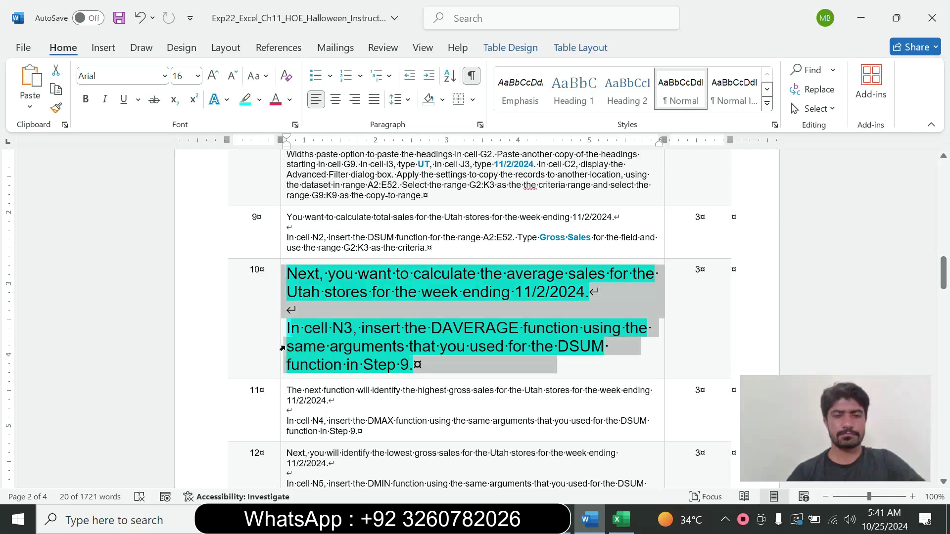
pyautogui.click(372, 301)
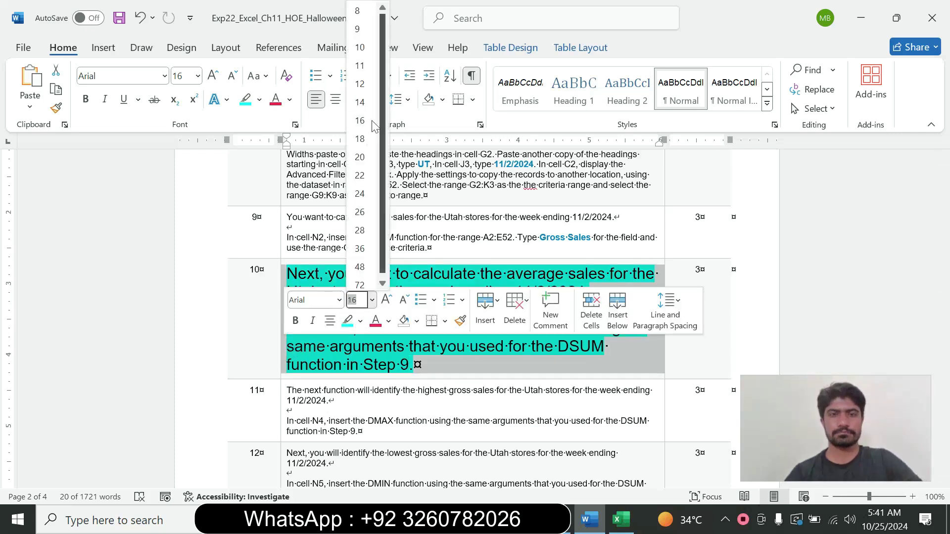
pyautogui.click(360, 29)
pyautogui.click(259, 94)
pyautogui.click(283, 218)
# Switch back to Excel, look over the State Managers and Store Managers worksheets, and return to the Database worksheet.
pyautogui.moveTo(949, 285); pyautogui.dragTo(930, 147)
pyautogui.click(621, 520)
pyautogui.click(412, 335)
pyautogui.click(228, 477)
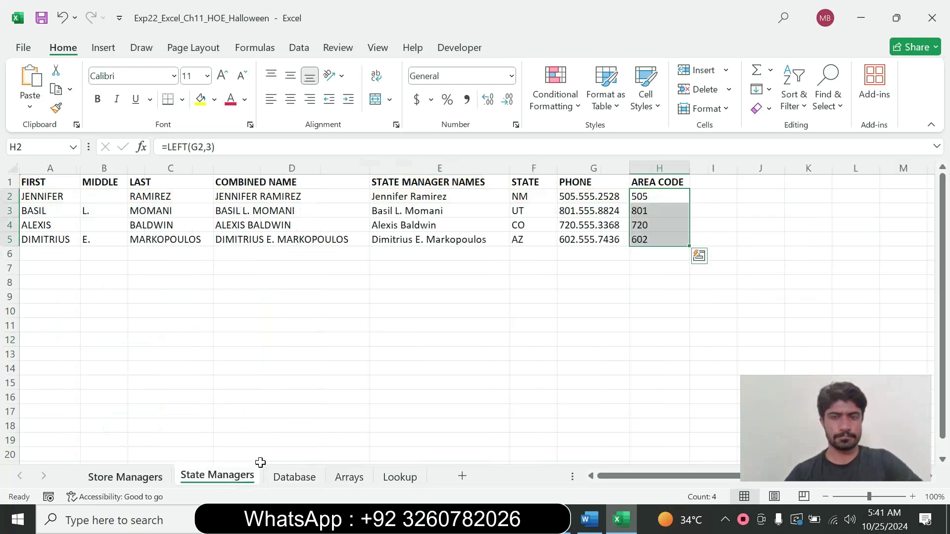
pyautogui.click(386, 373)
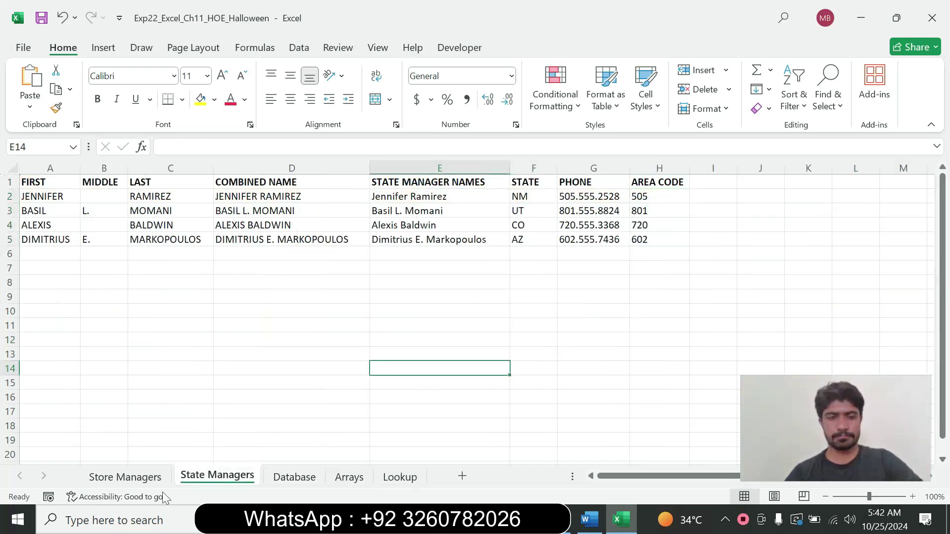
pyautogui.click(125, 476)
pyautogui.click(294, 477)
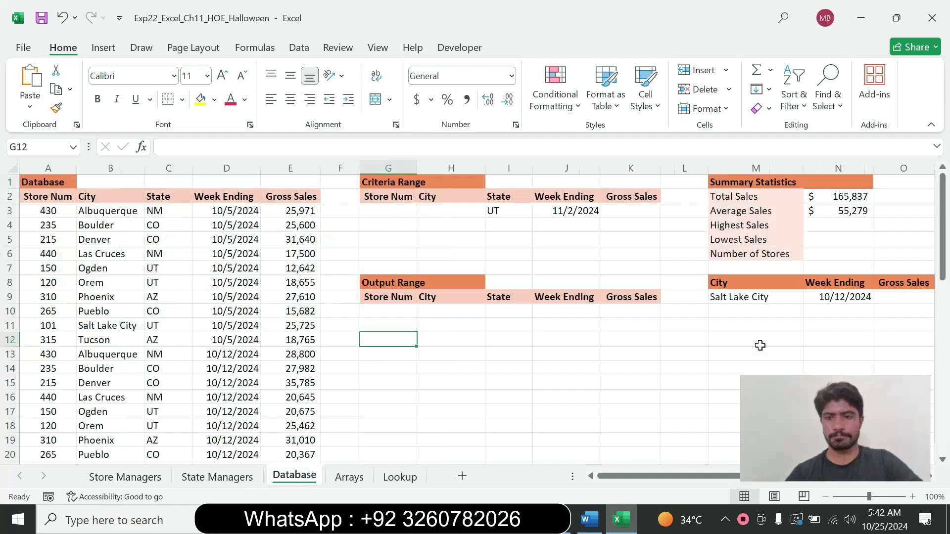